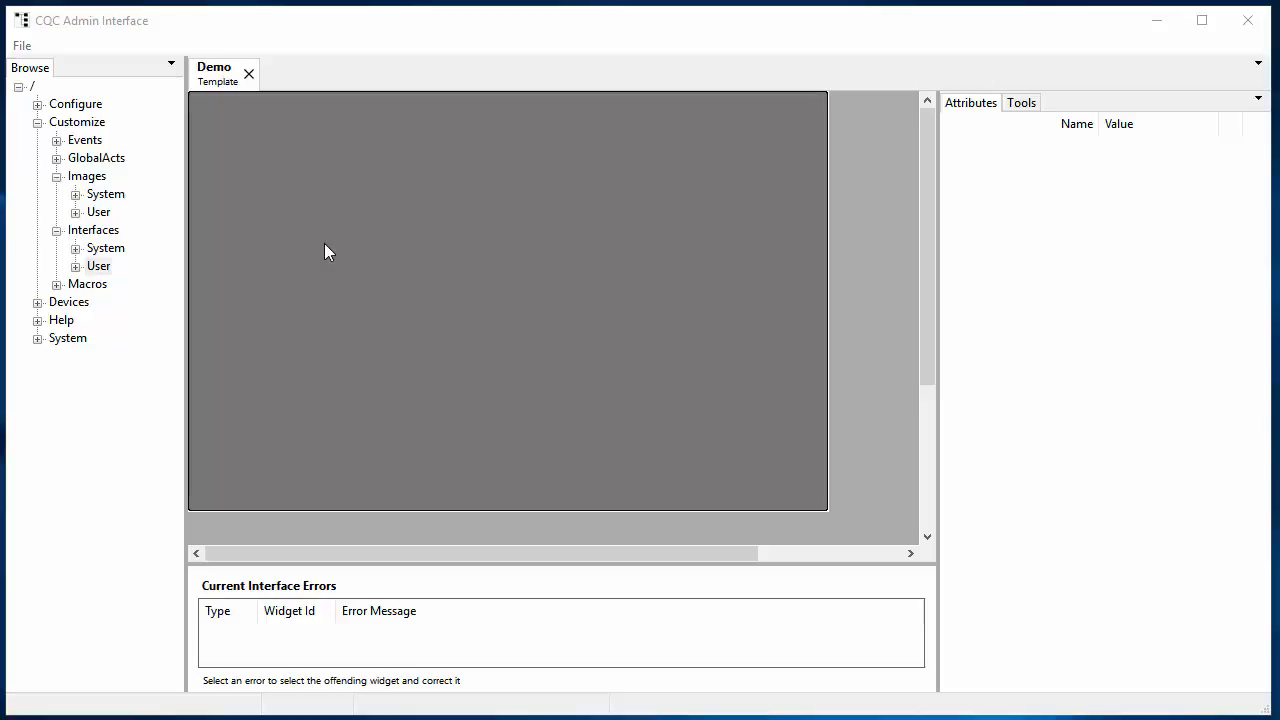
- Add a command button to the Demo template and place it at about 102,108
{"action": "left_click", "coordinate": [604, 137]}
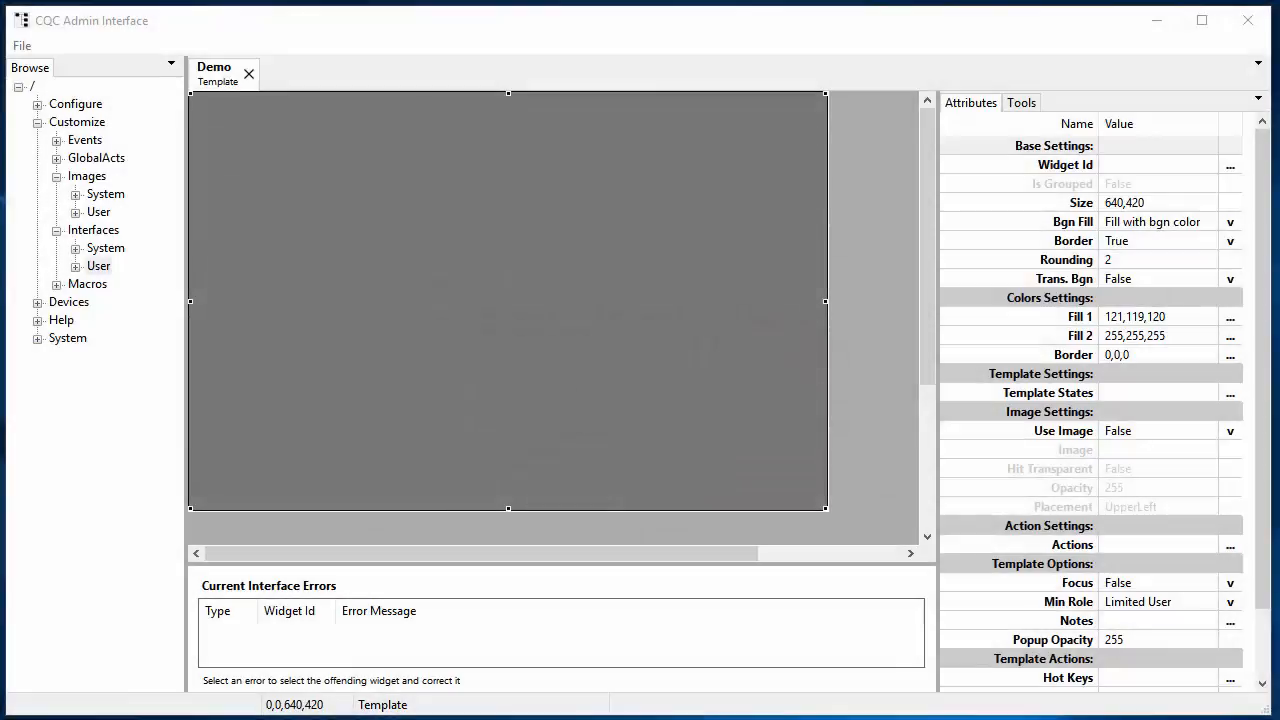
{"action": "right_click", "coordinate": [255, 240]}
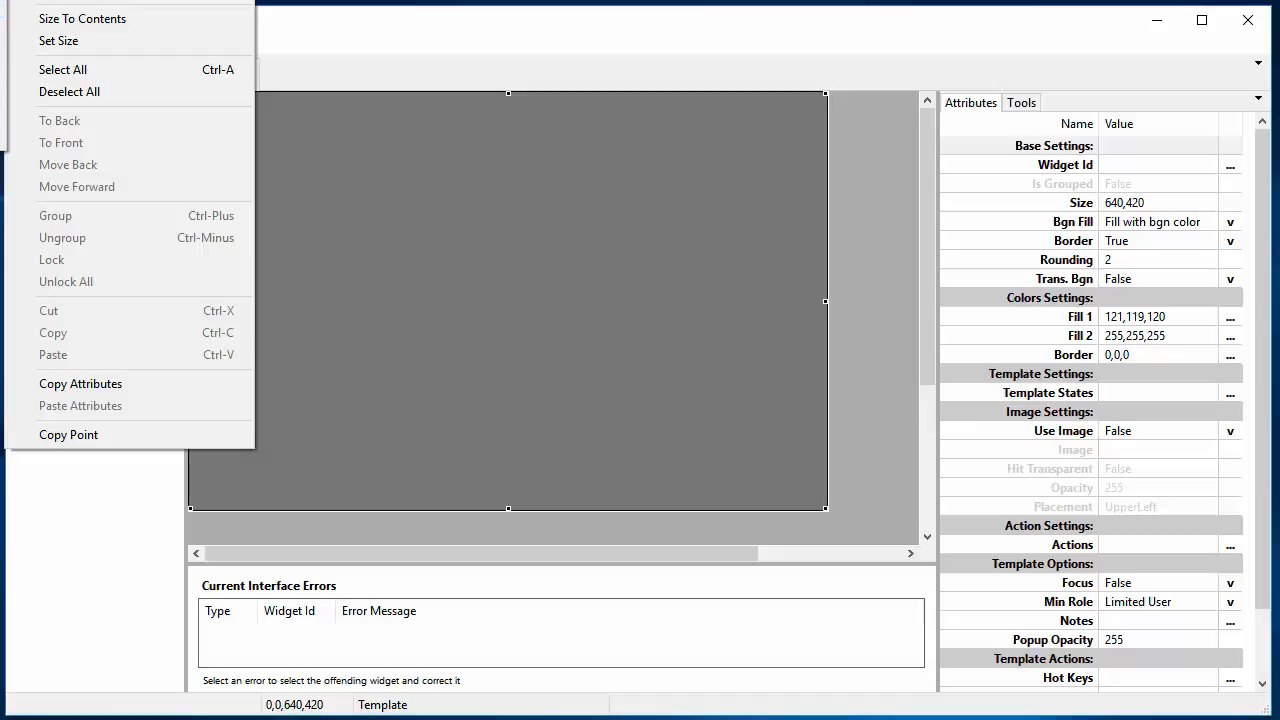
{"action": "left_click", "coordinate": [506, 214]}
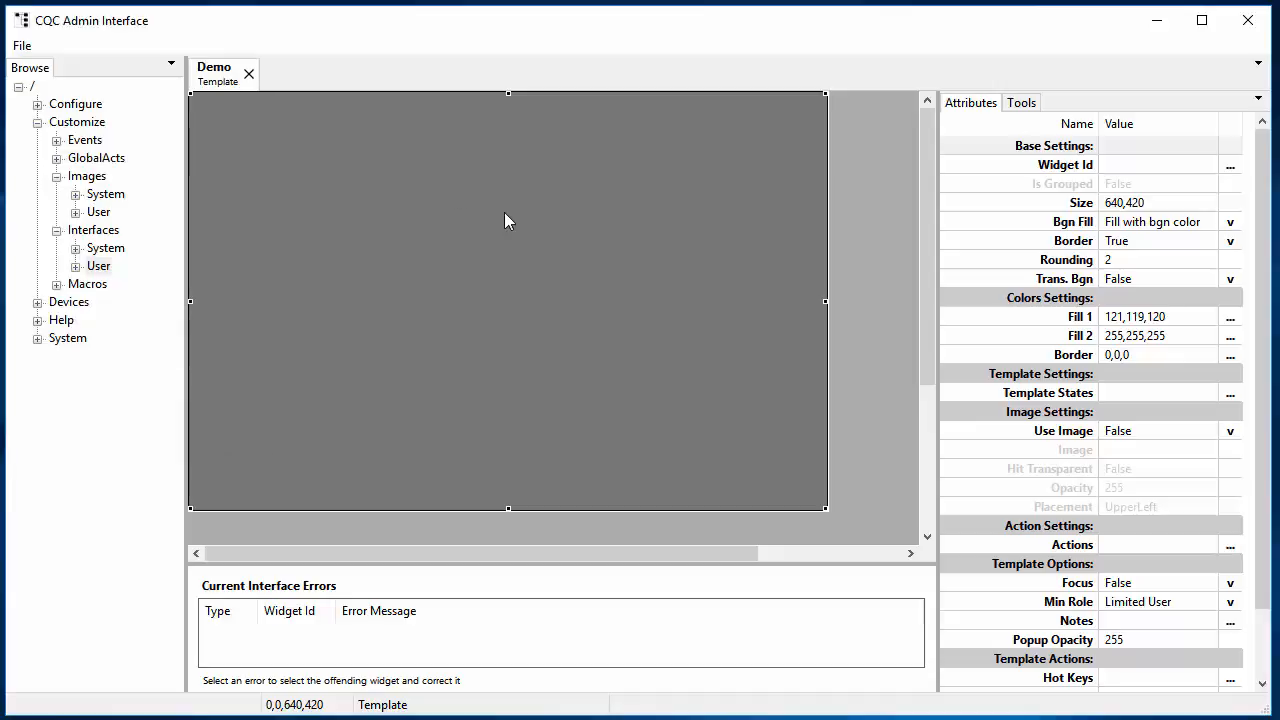
{"action": "right_click", "coordinate": [785, 476]}
{"action": "mouse_move", "coordinate": [606, 0]}
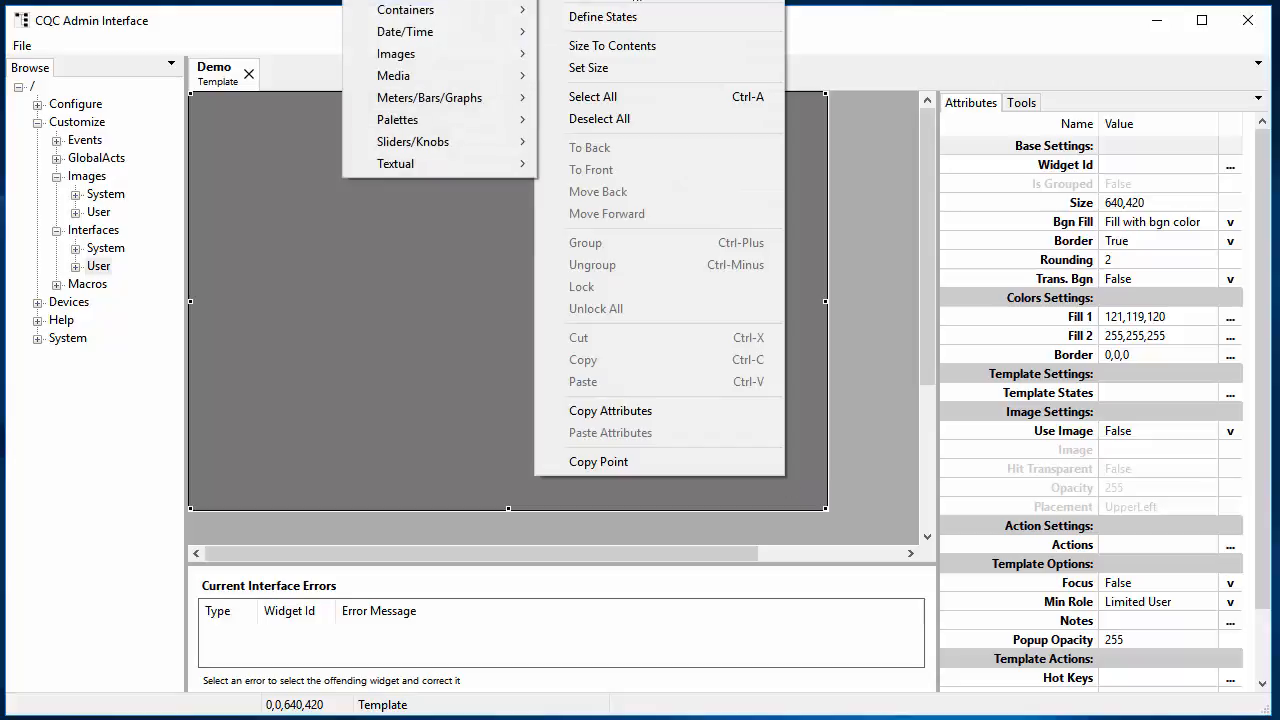
{"action": "mouse_move", "coordinate": [425, 2]}
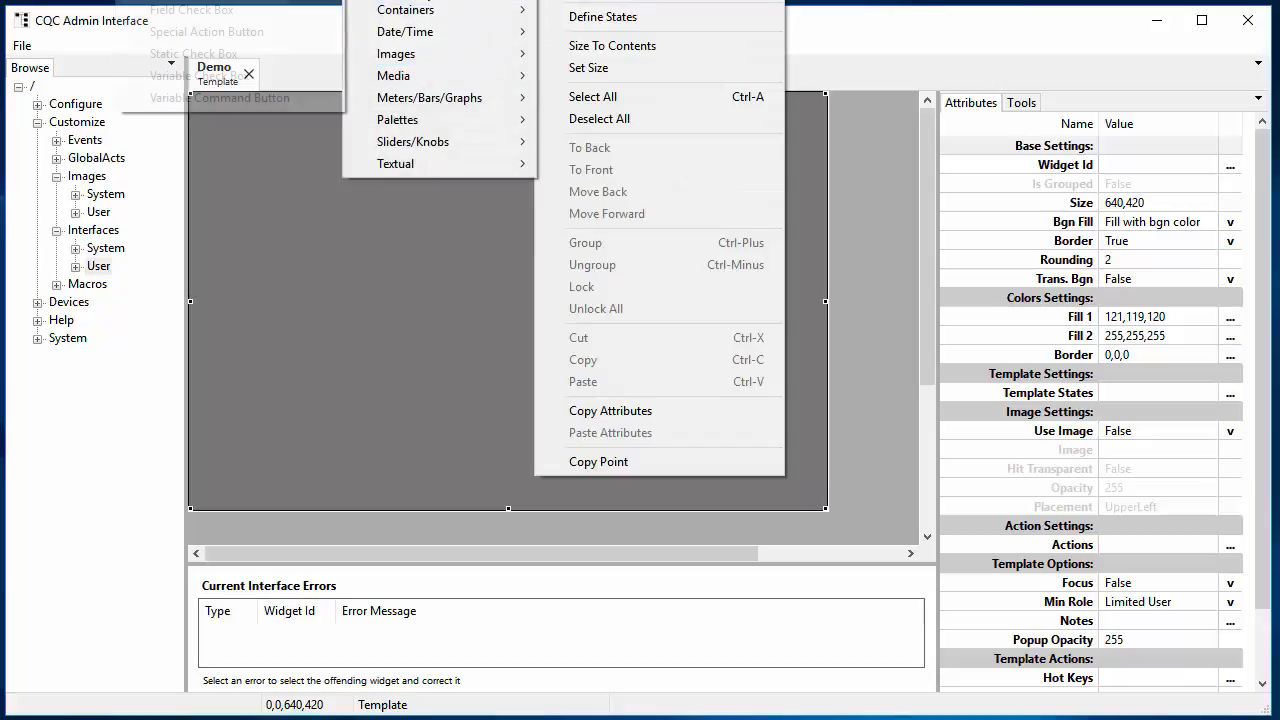
{"action": "left_click", "coordinate": [192, 0]}
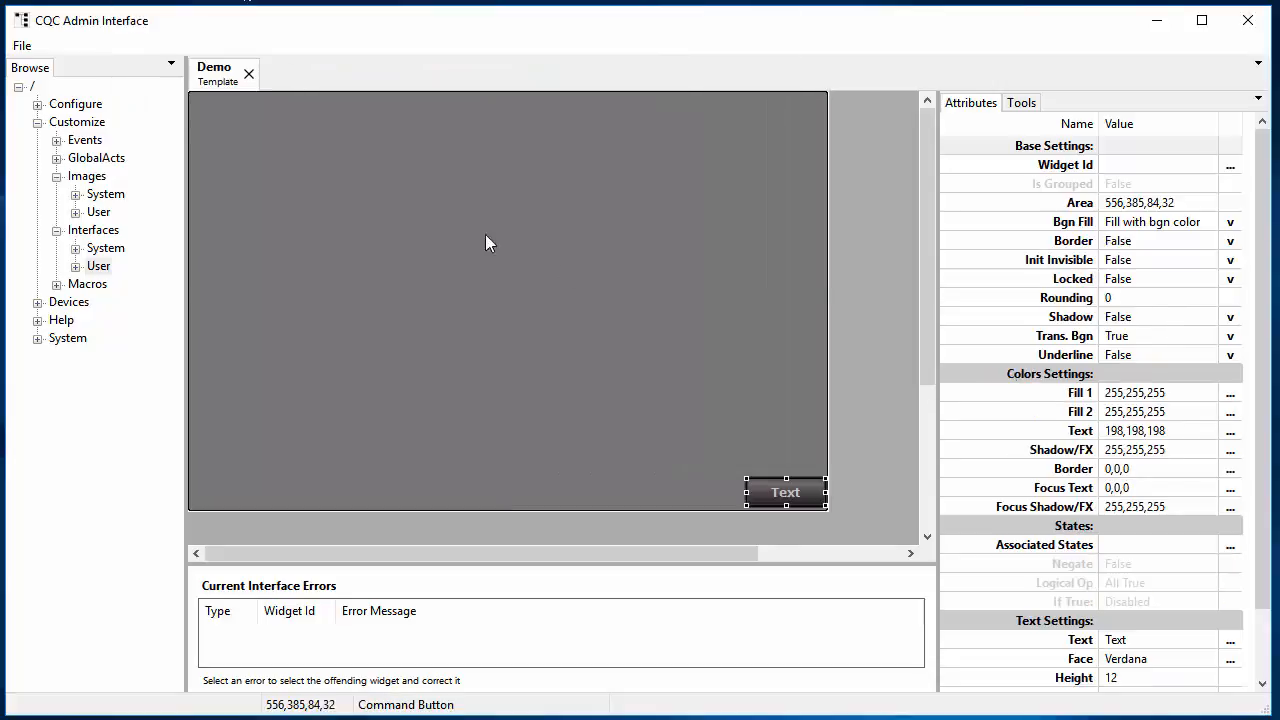
{"action": "left_click_drag", "start_coordinate": [788, 497], "coordinate": [341, 212]}
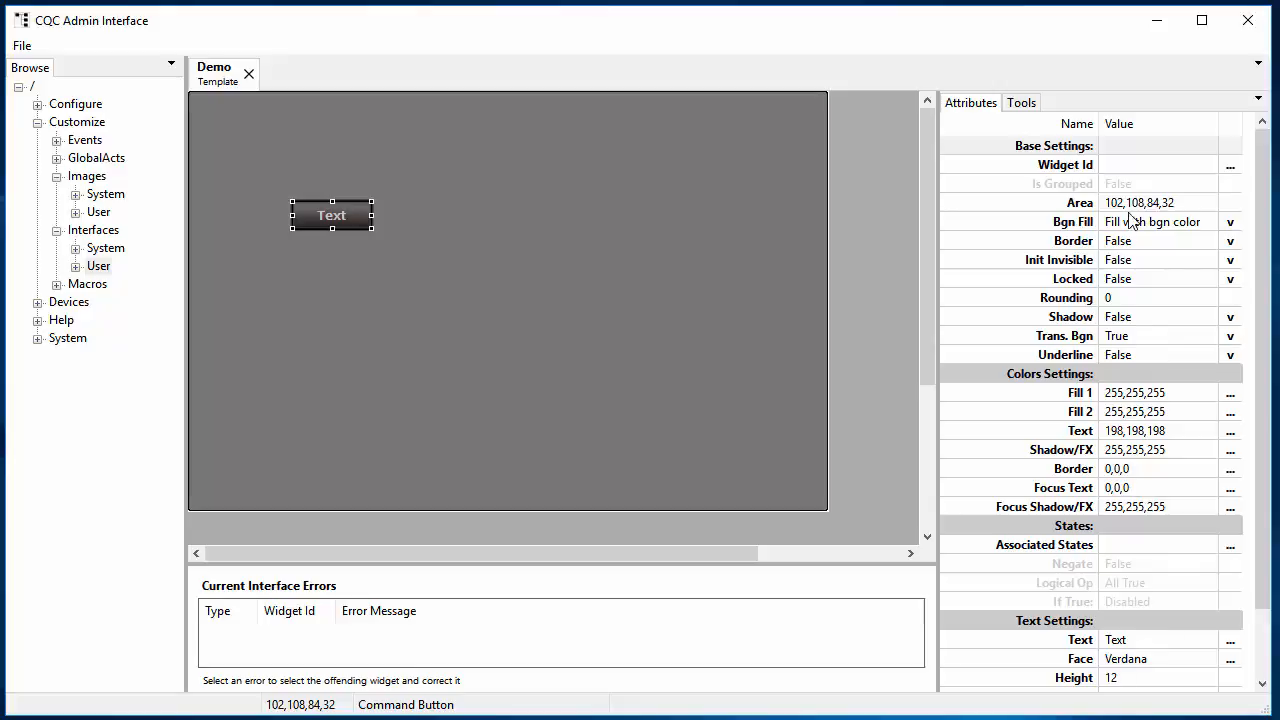
- Set the command button's Widget Id to TheButton
{"action": "left_click", "coordinate": [1150, 166]}
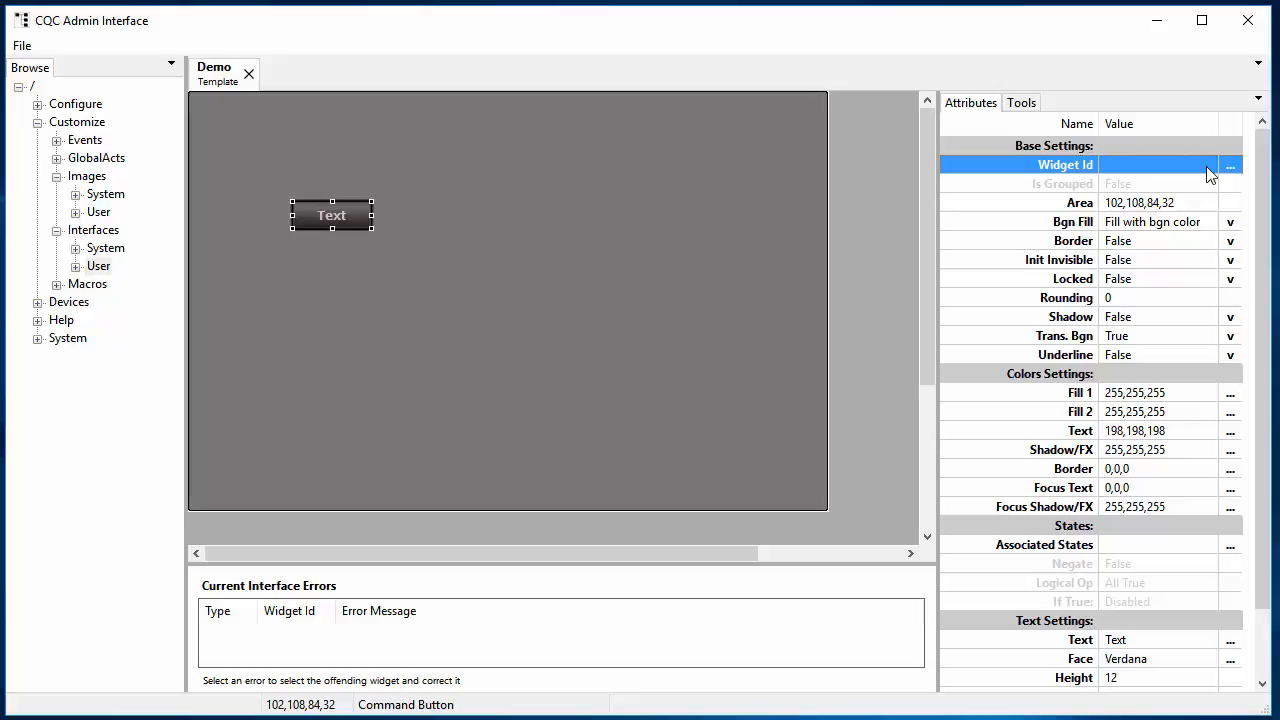
{"action": "left_click", "coordinate": [1134, 166]}
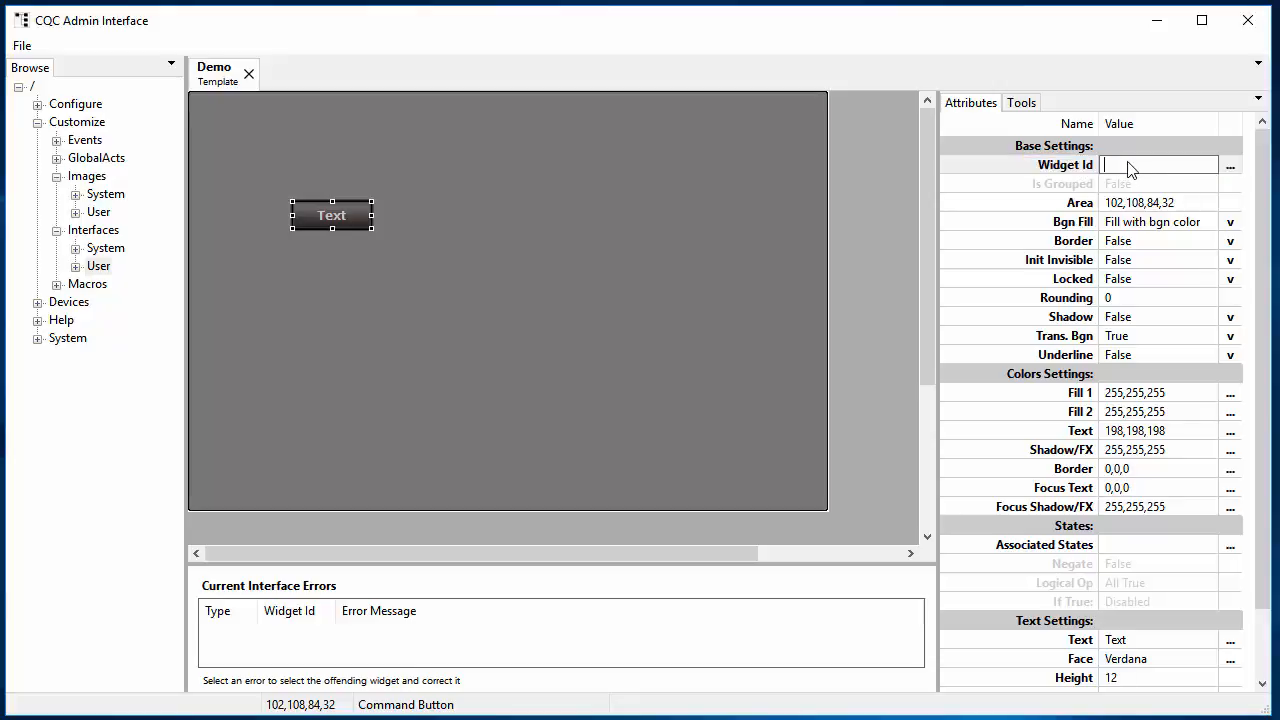
{"action": "type", "text": "TheButton"}
{"action": "key", "text": "Return"}
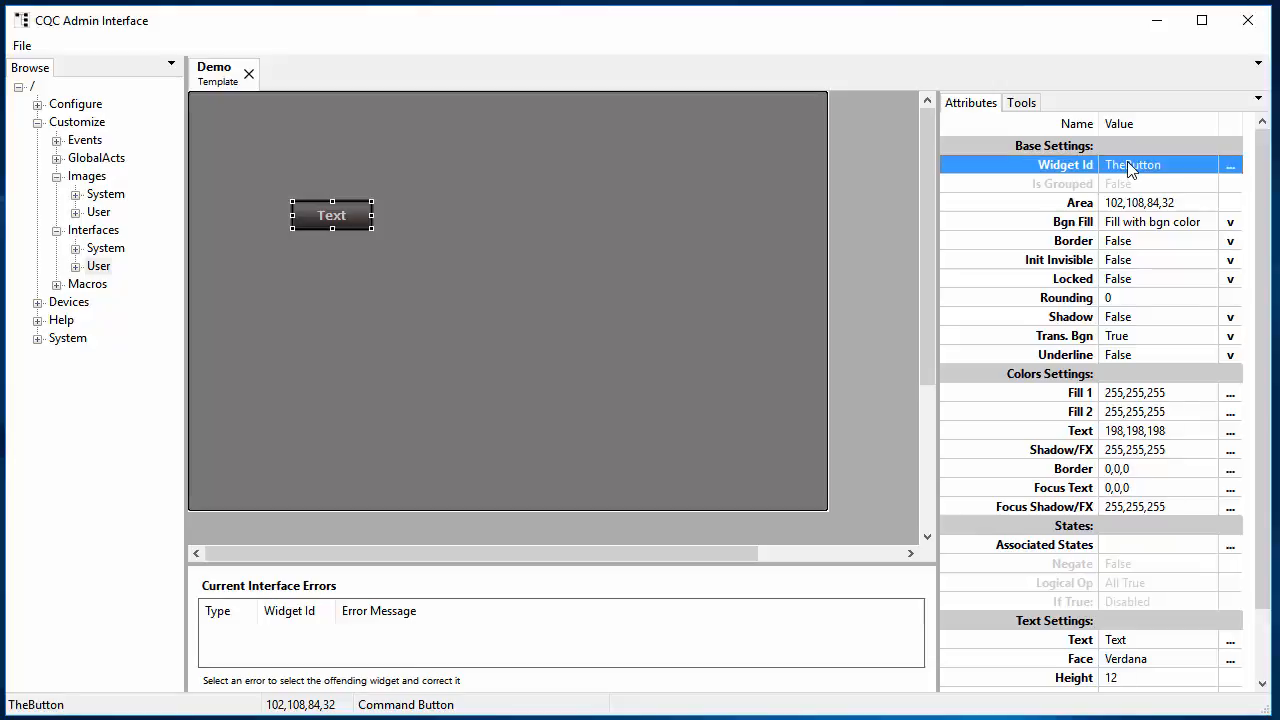
- Open the button's Widget Id in the separate attribute editor, reposition the dialog, and cancel it
{"action": "left_click", "coordinate": [1231, 167]}
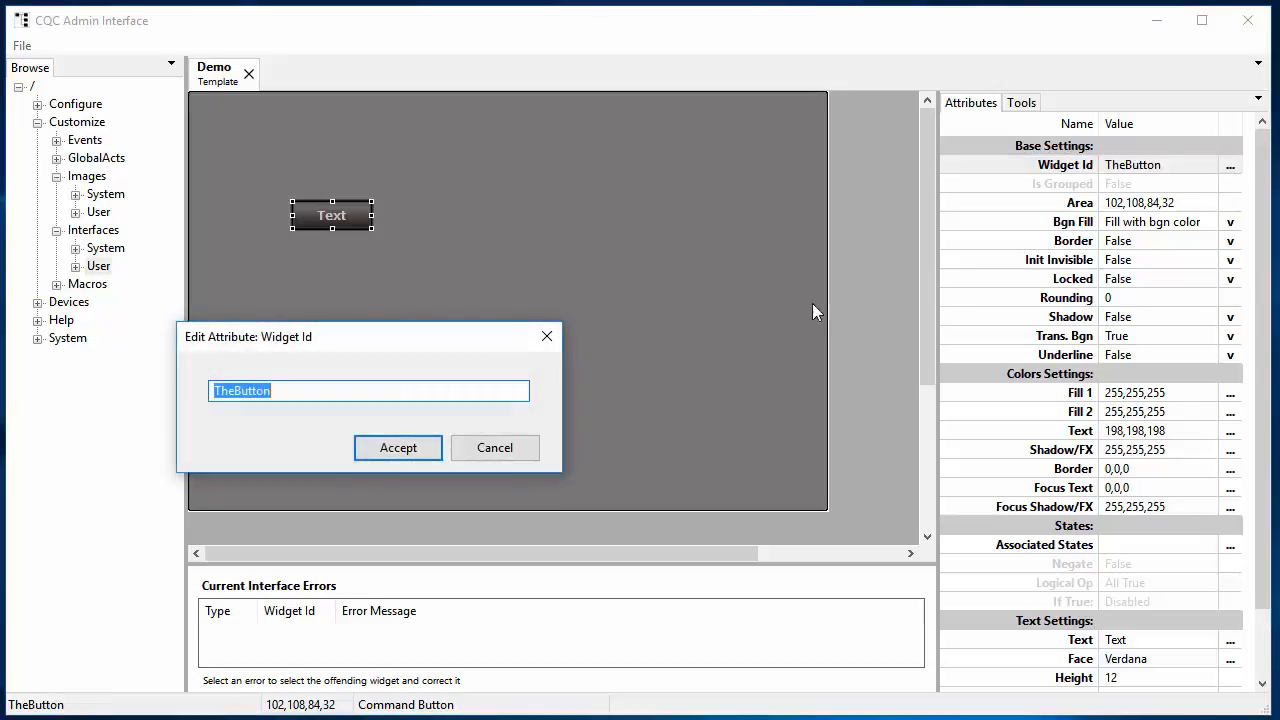
{"action": "left_click_drag", "start_coordinate": [408, 336], "coordinate": [757, 125]}
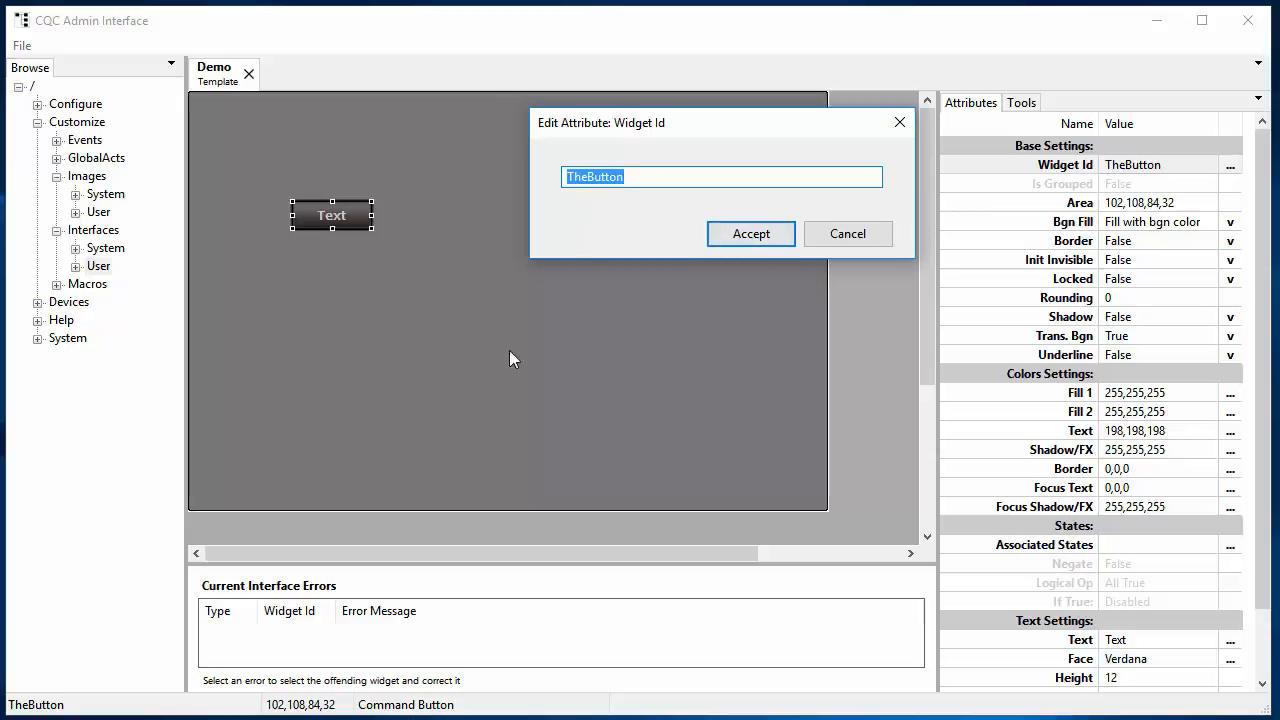
{"action": "left_click", "coordinate": [835, 234]}
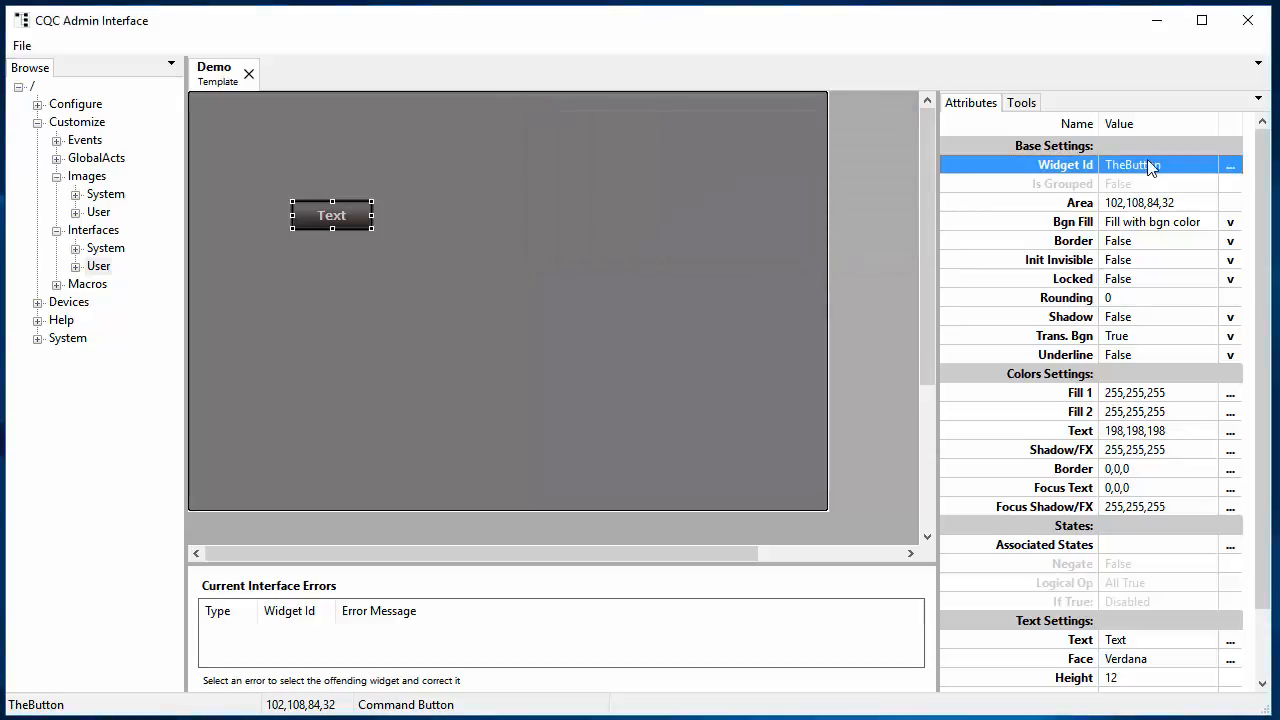
- Move the button freely on the template and nudge it down to position 152,163
{"action": "left_click", "coordinate": [1139, 205]}
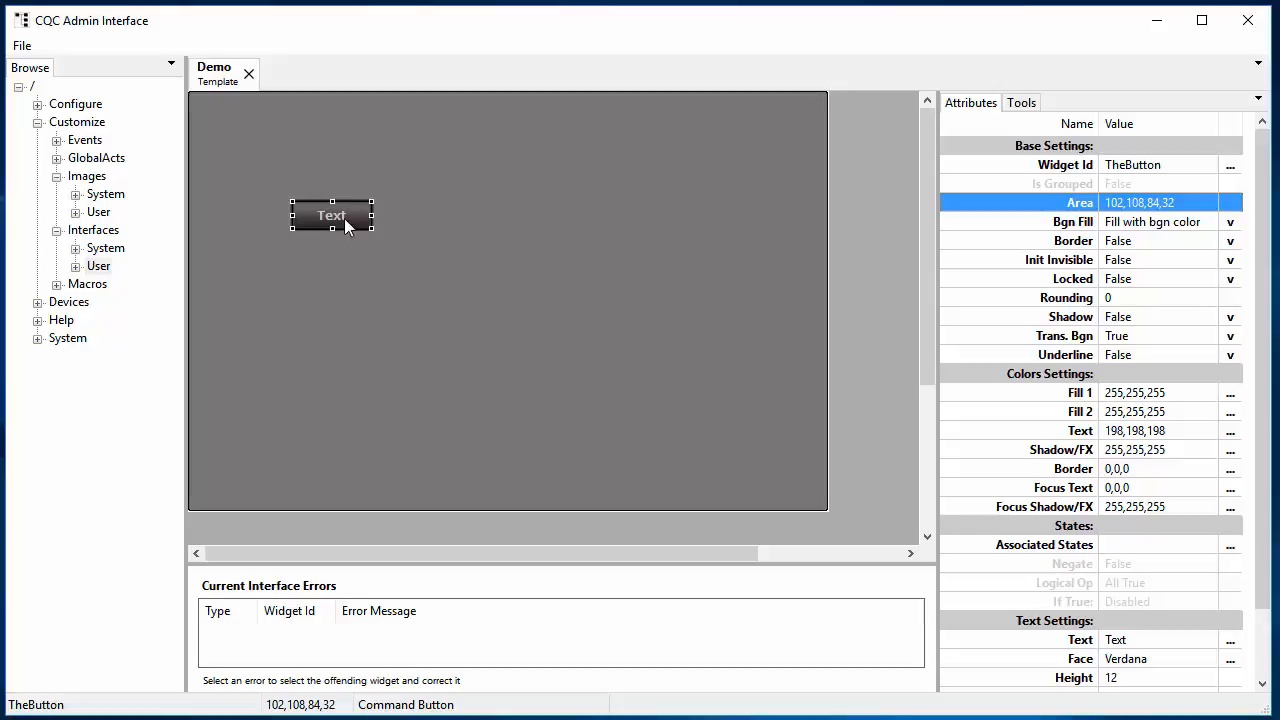
{"action": "left_click", "coordinate": [330, 216]}
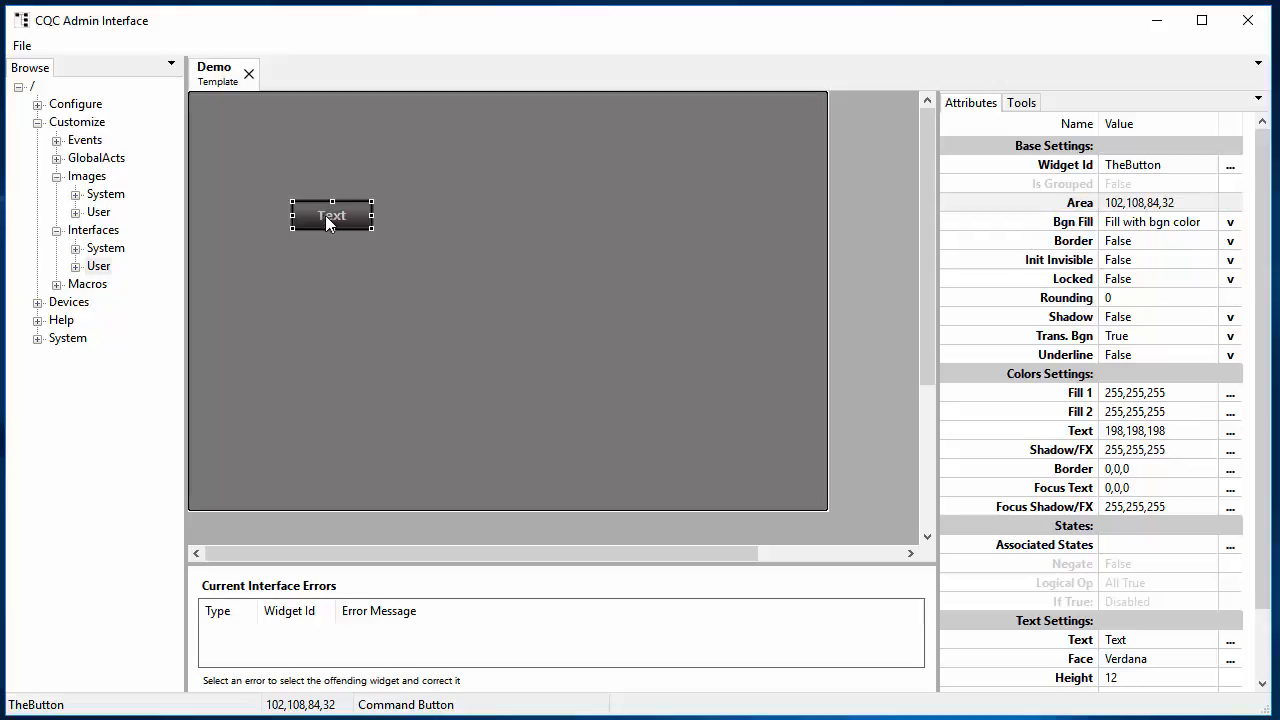
{"action": "left_click_drag", "start_coordinate": [330, 220], "coordinate": [444, 309]}
{"action": "key", "text": "ctrl+z"}
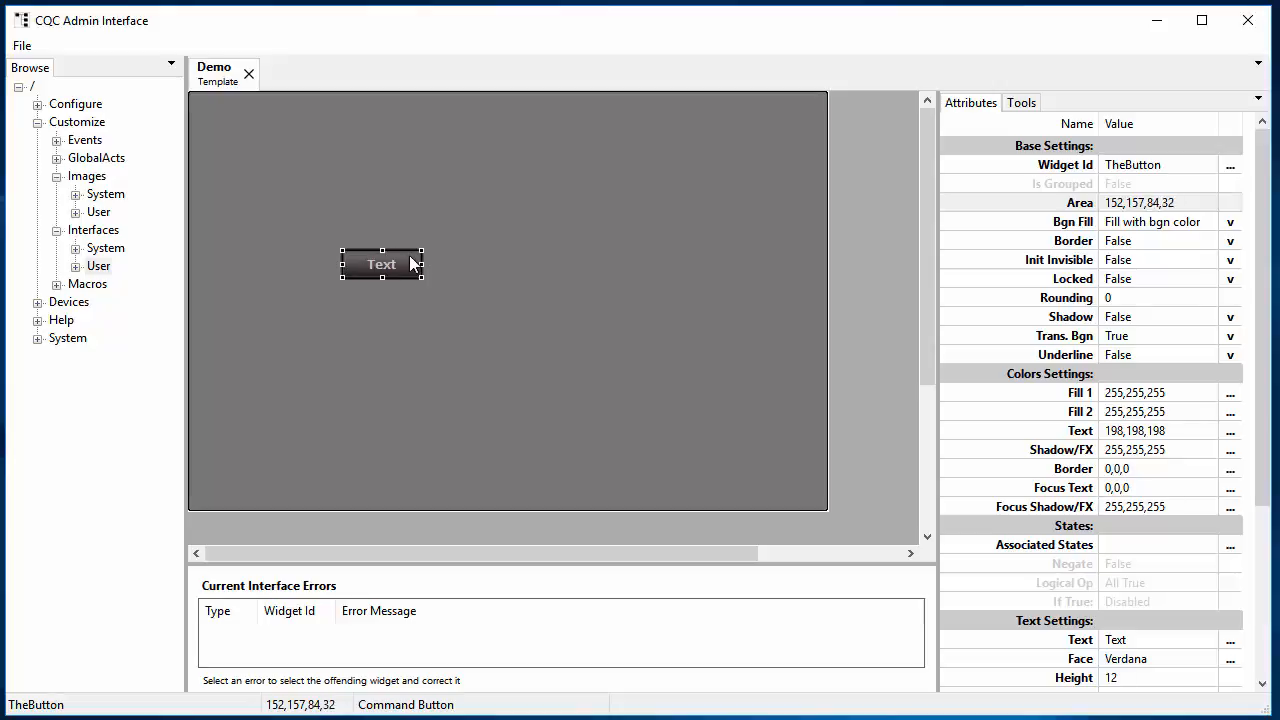
{"action": "key", "text": "Down"}
{"action": "key", "text": "Down"}
{"action": "key", "text": "Down"}
{"action": "key", "text": "Down"}
{"action": "key", "text": "Down"}
{"action": "key", "text": "Down"}
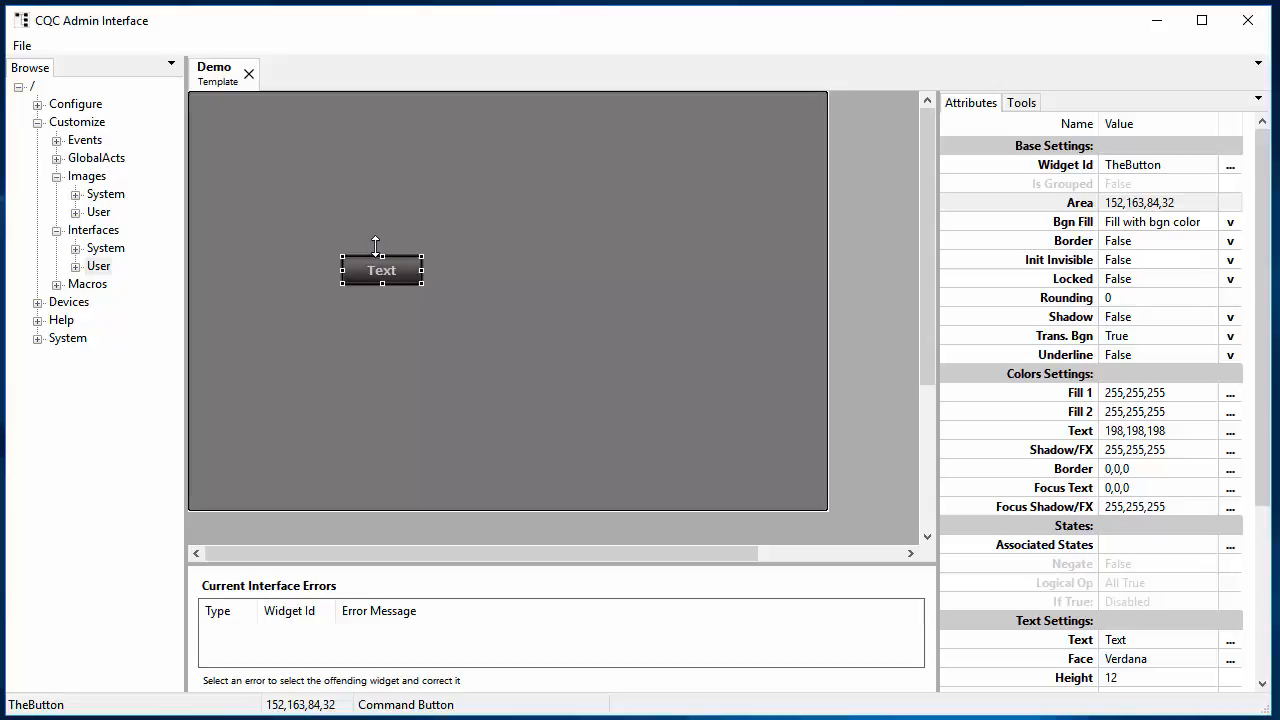
- Enlarge the button in small increments to 90 by 36
{"action": "key", "text": "shift+Right"}
{"action": "key", "text": "shift+Right"}
{"action": "key", "text": "shift+Right"}
{"action": "key", "text": "shift+Right"}
{"action": "key", "text": "shift+Right"}
{"action": "key", "text": "shift+Right"}
{"action": "key", "text": "shift+Down"}
{"action": "key", "text": "shift+Down"}
{"action": "key", "text": "shift+Down"}
{"action": "key", "text": "shift+Down"}
{"action": "key", "text": "shift+Down"}
{"action": "key", "text": "shift+Down"}
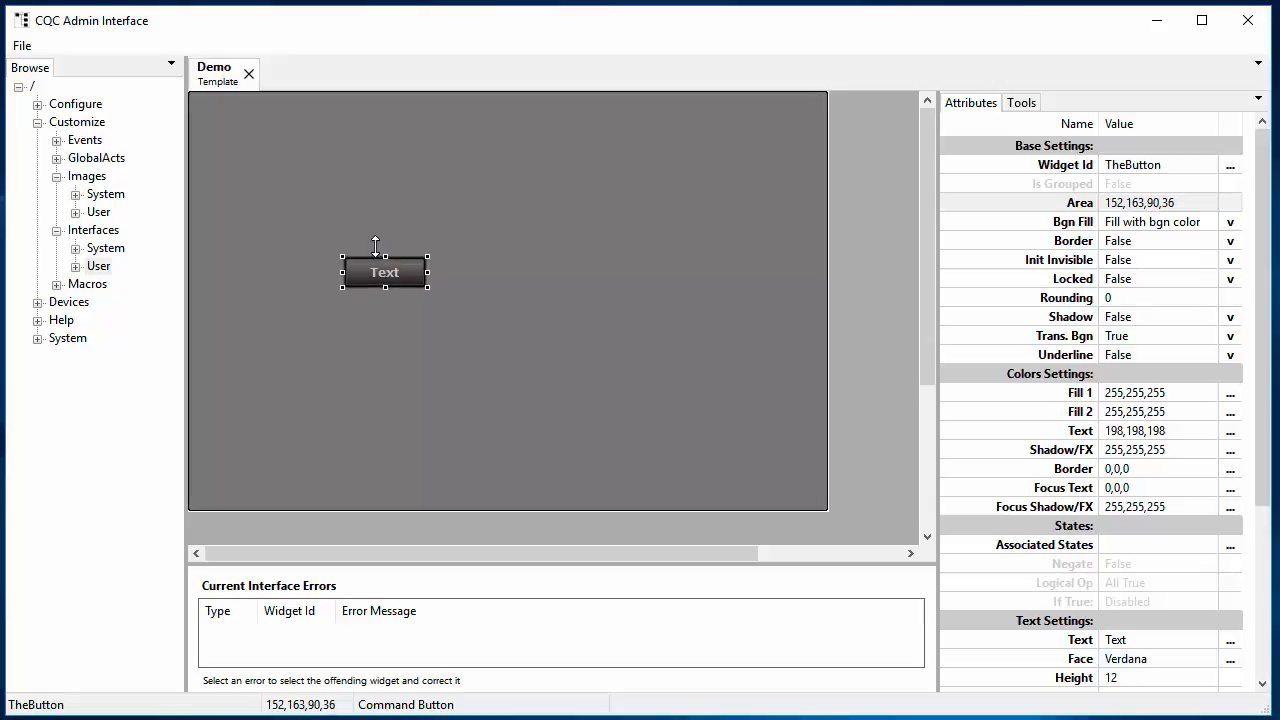
- Shrink the button in small increments to 87 by 32
{"action": "key", "text": "shift+Up"}
{"action": "key", "text": "shift+Up"}
{"action": "key", "text": "shift+Up"}
{"action": "key", "text": "shift+Up"}
{"action": "key", "text": "shift+Up"}
{"action": "key", "text": "shift+Up"}
{"action": "key", "text": "shift+Left"}
{"action": "key", "text": "shift+Left"}
{"action": "key", "text": "shift+Left"}
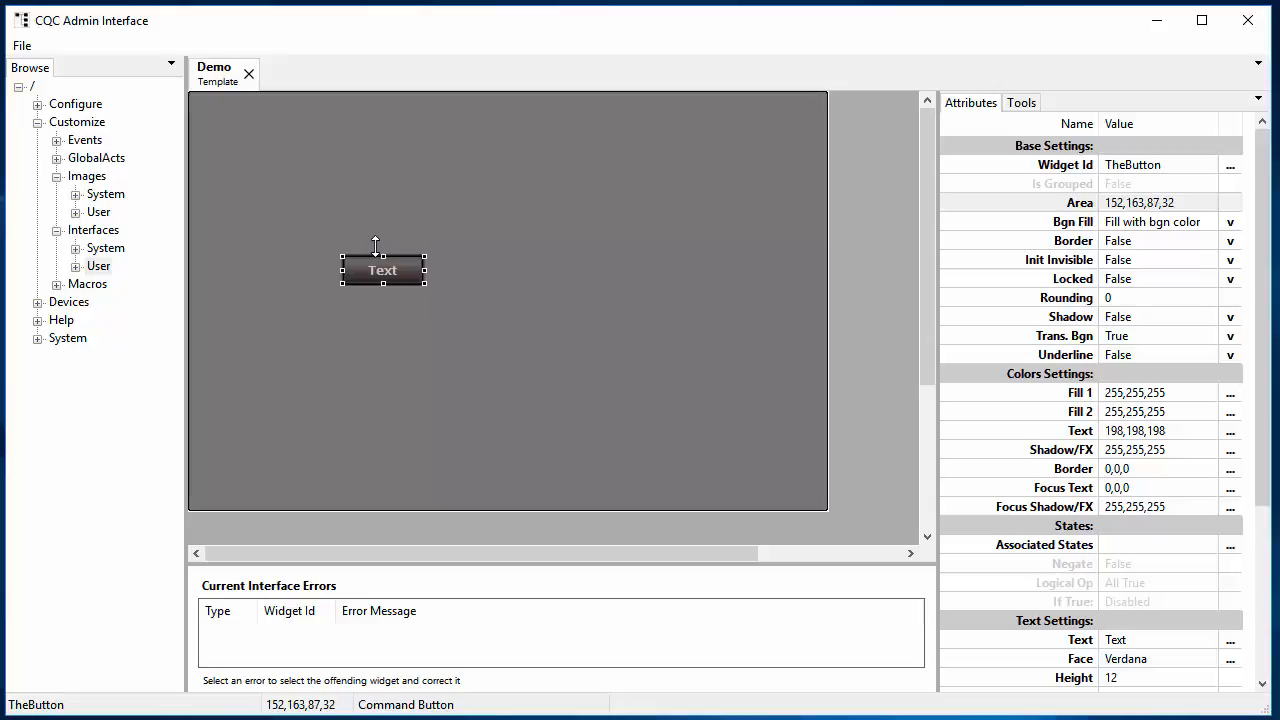
- With the Area attribute selected, nudge the button horizontally until its X position is 135
{"action": "left_click", "coordinate": [1182, 204]}
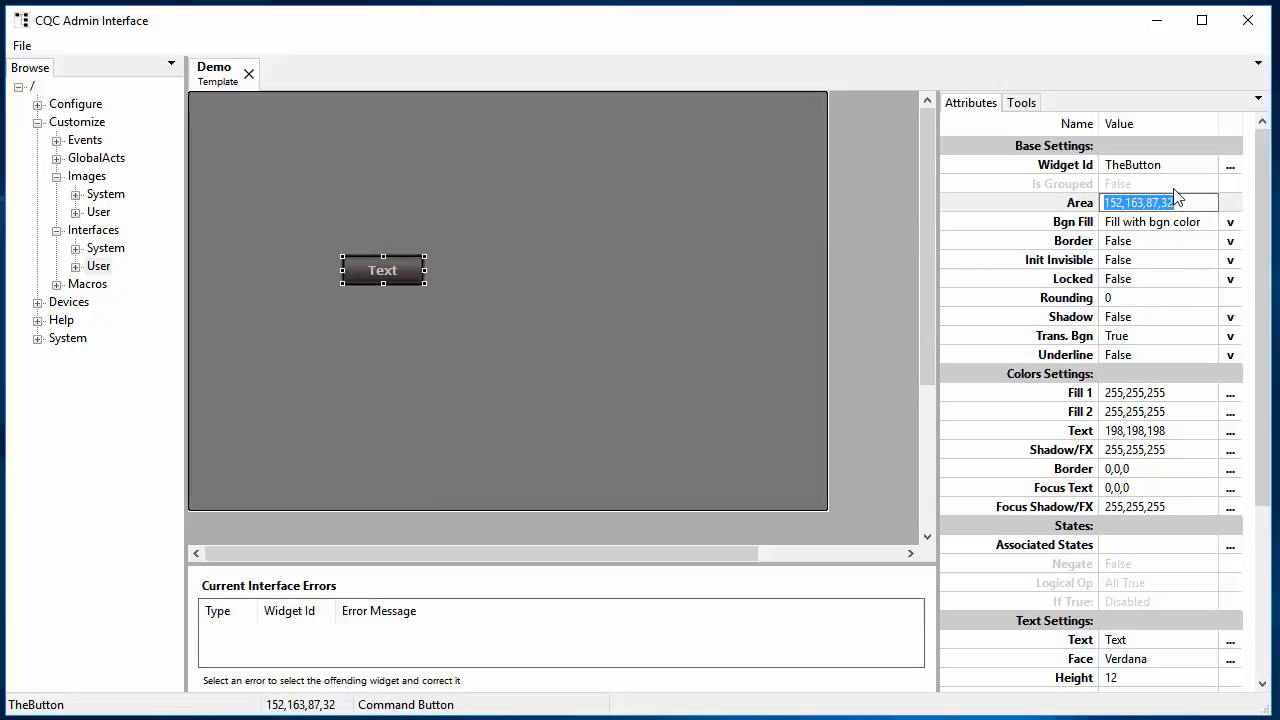
{"action": "key", "text": "Escape"}
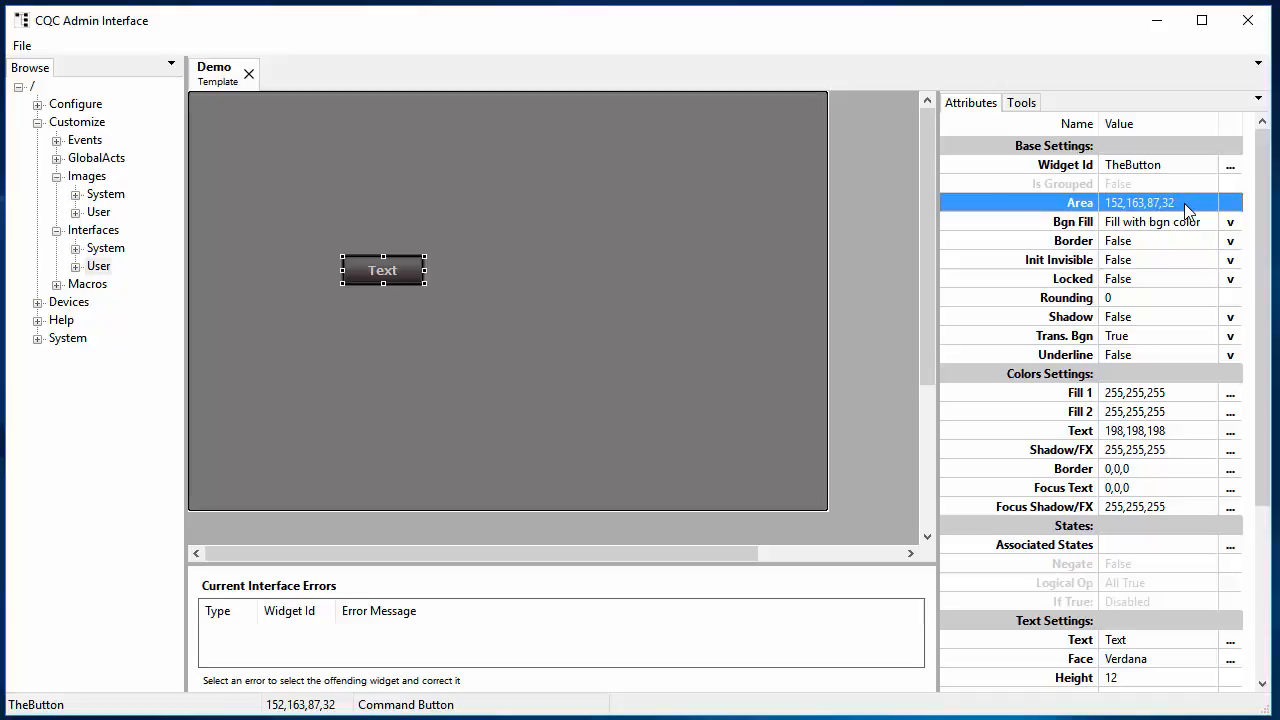
{"action": "key", "text": "Down"}
{"action": "key", "text": "Up"}
{"action": "key", "text": "Left"}
{"action": "key", "text": "Left"}
{"action": "key", "text": "Left"}
{"action": "key", "text": "Left"}
{"action": "key", "text": "Left"}
{"action": "key", "text": "Left"}
{"action": "key", "text": "Left"}
{"action": "key", "text": "Left"}
{"action": "key", "text": "Left"}
{"action": "key", "text": "Left"}
{"action": "key", "text": "Left"}
{"action": "key", "text": "Left"}
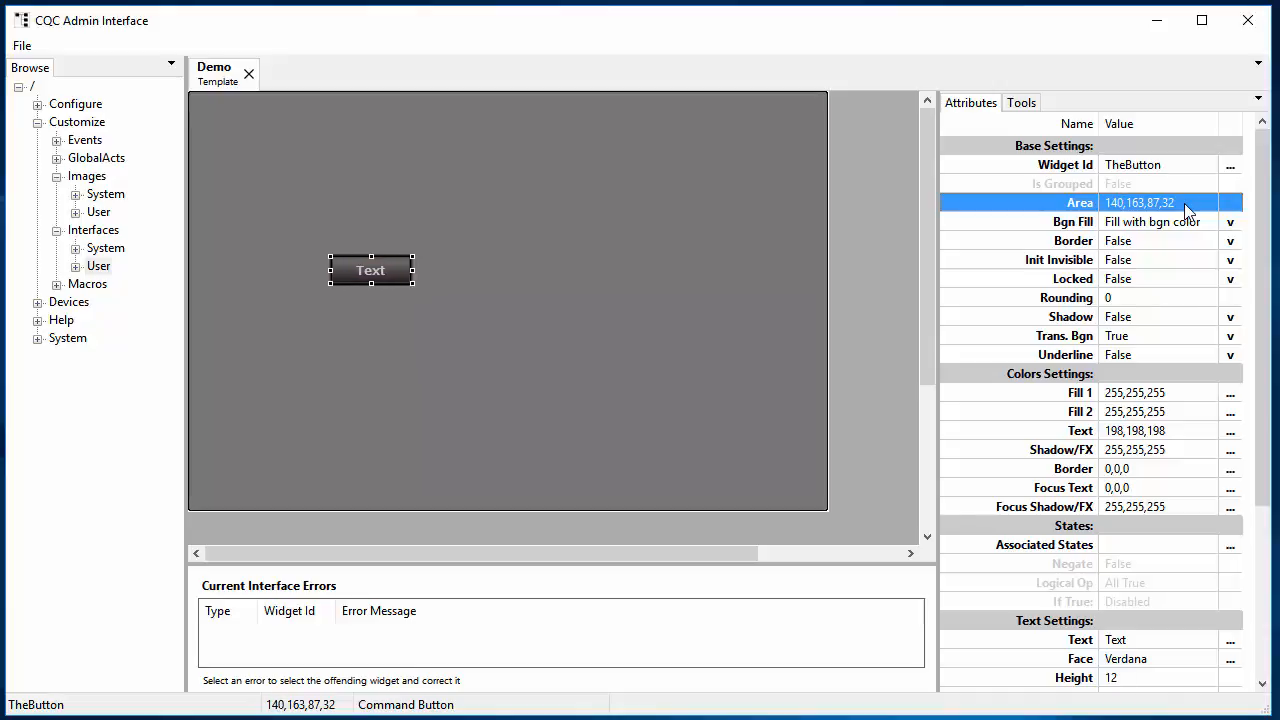
{"action": "key", "text": "Left"}
{"action": "key", "text": "Left"}
{"action": "key", "text": "Left"}
{"action": "key", "text": "Left"}
{"action": "key", "text": "Left"}
- Nudge the button up until its Y position is 153
{"action": "key", "text": "Up"}
{"action": "key", "text": "Up"}
{"action": "key", "text": "Up"}
{"action": "key", "text": "Up"}
{"action": "key", "text": "Up"}
{"action": "key", "text": "Up"}
{"action": "key", "text": "Up"}
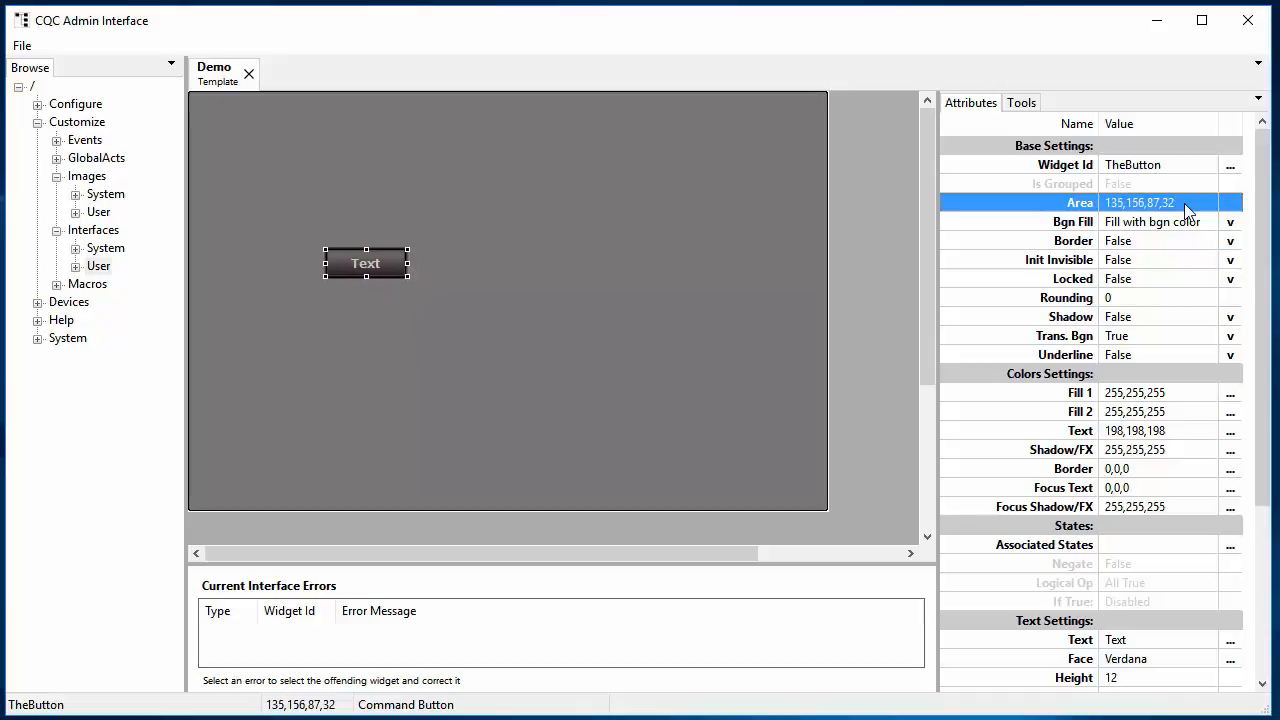
{"action": "key", "text": "Up"}
{"action": "key", "text": "Up"}
{"action": "key", "text": "Up"}
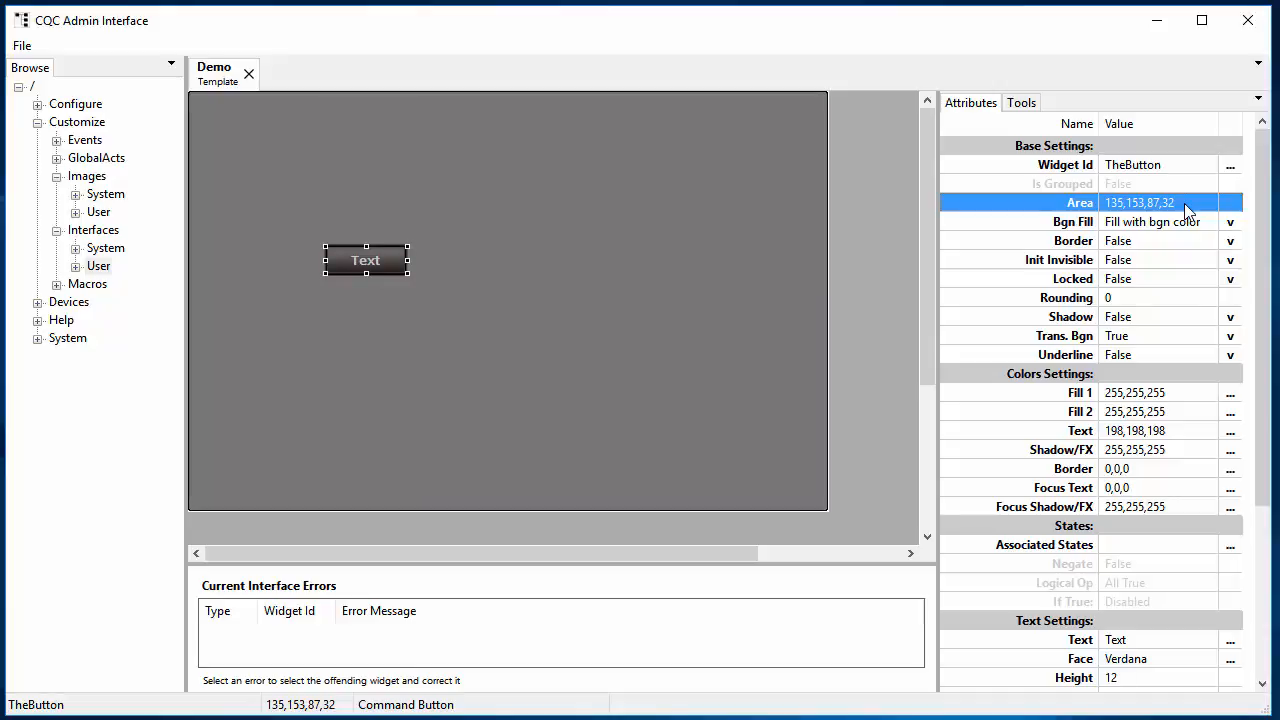
- With the Area attribute selected, enlarge the button to 95 by 38
{"action": "key", "text": "shift+Right"}
{"action": "key", "text": "shift+Right"}
{"action": "key", "text": "shift+Right"}
{"action": "key", "text": "shift+Right"}
{"action": "key", "text": "shift+Right"}
{"action": "key", "text": "shift+Right"}
{"action": "key", "text": "shift+Right"}
{"action": "key", "text": "shift+Right"}
{"action": "key", "text": "shift+Right"}
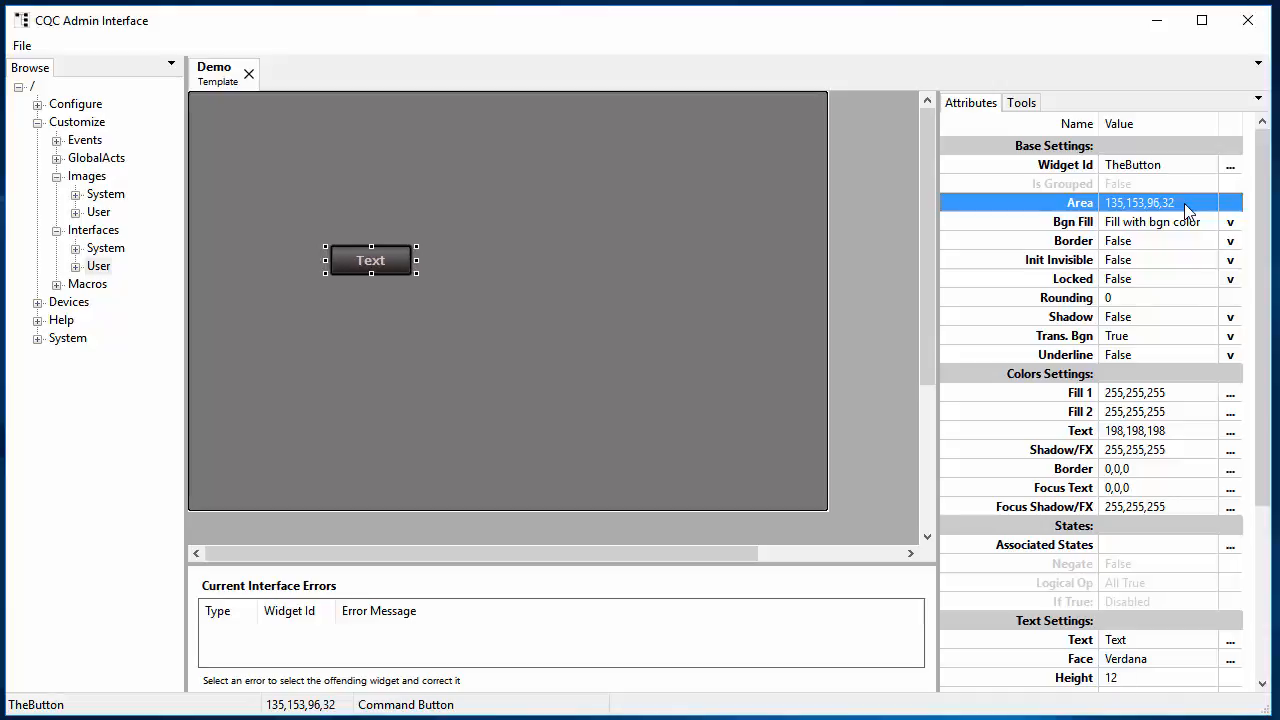
{"action": "key", "text": "shift+Down"}
{"action": "key", "text": "shift+Down"}
{"action": "key", "text": "shift+Down"}
{"action": "key", "text": "shift+Down"}
{"action": "key", "text": "shift+Down"}
{"action": "key", "text": "shift+Down"}
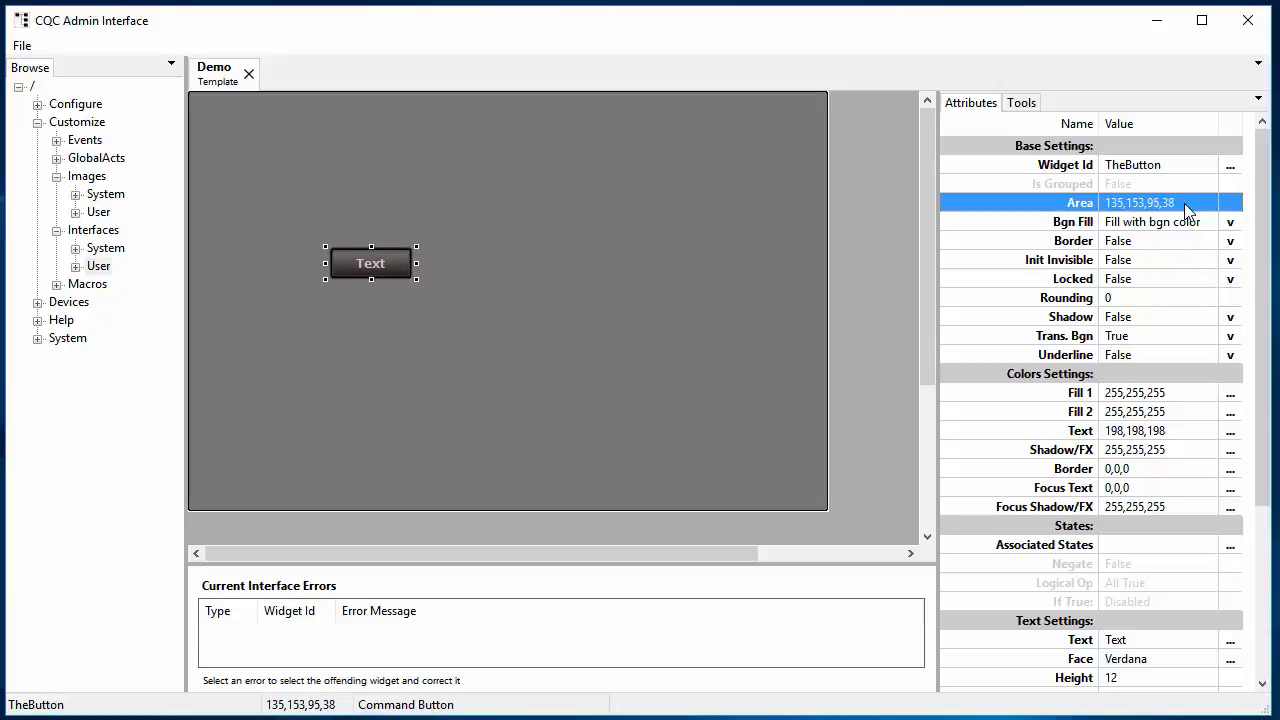
- Reduce the button's size incrementally to 90 by 35
{"action": "key", "text": "shift+Left"}
{"action": "key", "text": "shift+Left"}
{"action": "key", "text": "shift+Left"}
{"action": "key", "text": "shift+Left"}
{"action": "key", "text": "shift+Left"}
{"action": "key", "text": "shift+Up"}
{"action": "key", "text": "shift+Up"}
{"action": "key", "text": "shift+Up"}
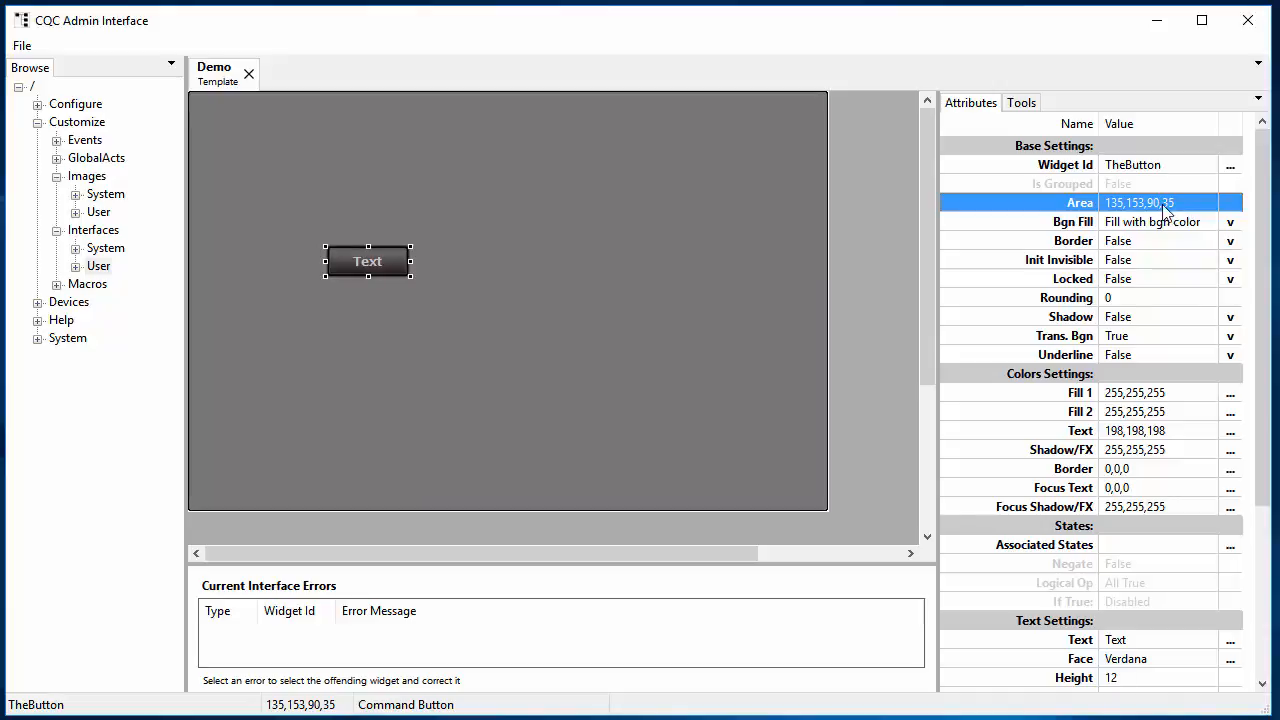
- Open the button's Area value for in-place text editing and close the editor
{"action": "left_click", "coordinate": [1163, 204]}
{"action": "key", "text": "Home"}
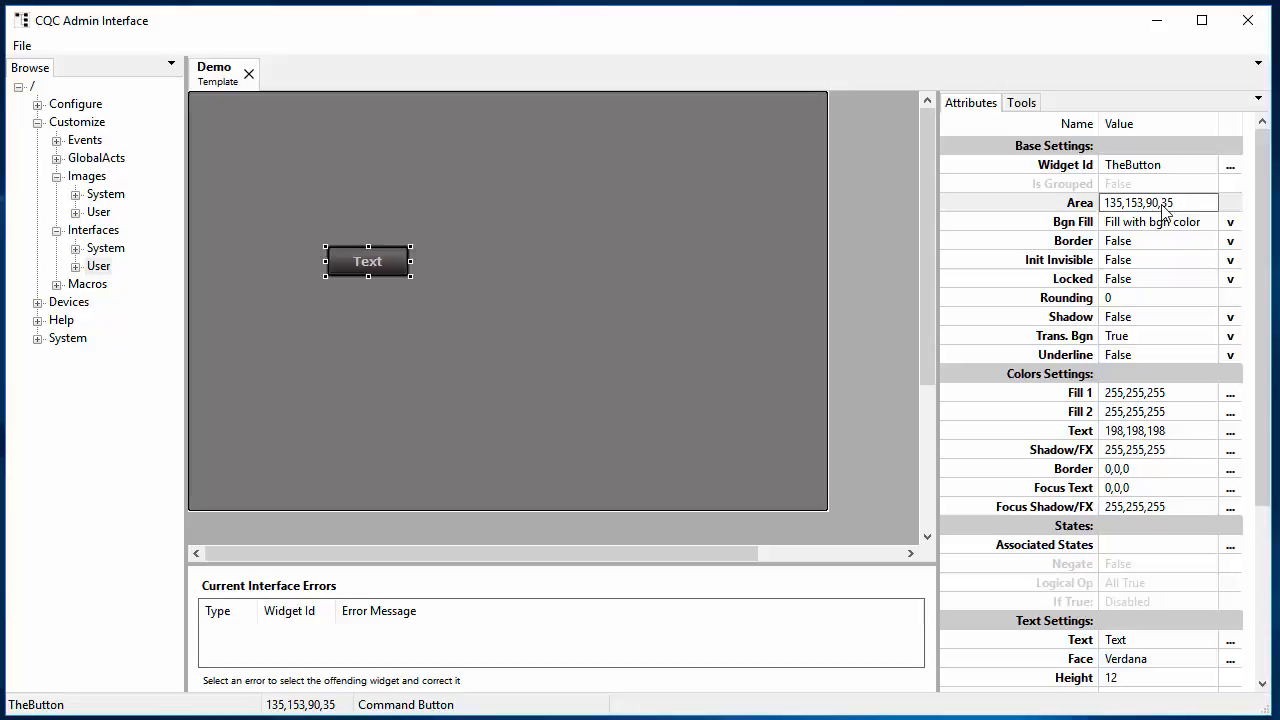
{"action": "key", "text": "Return"}
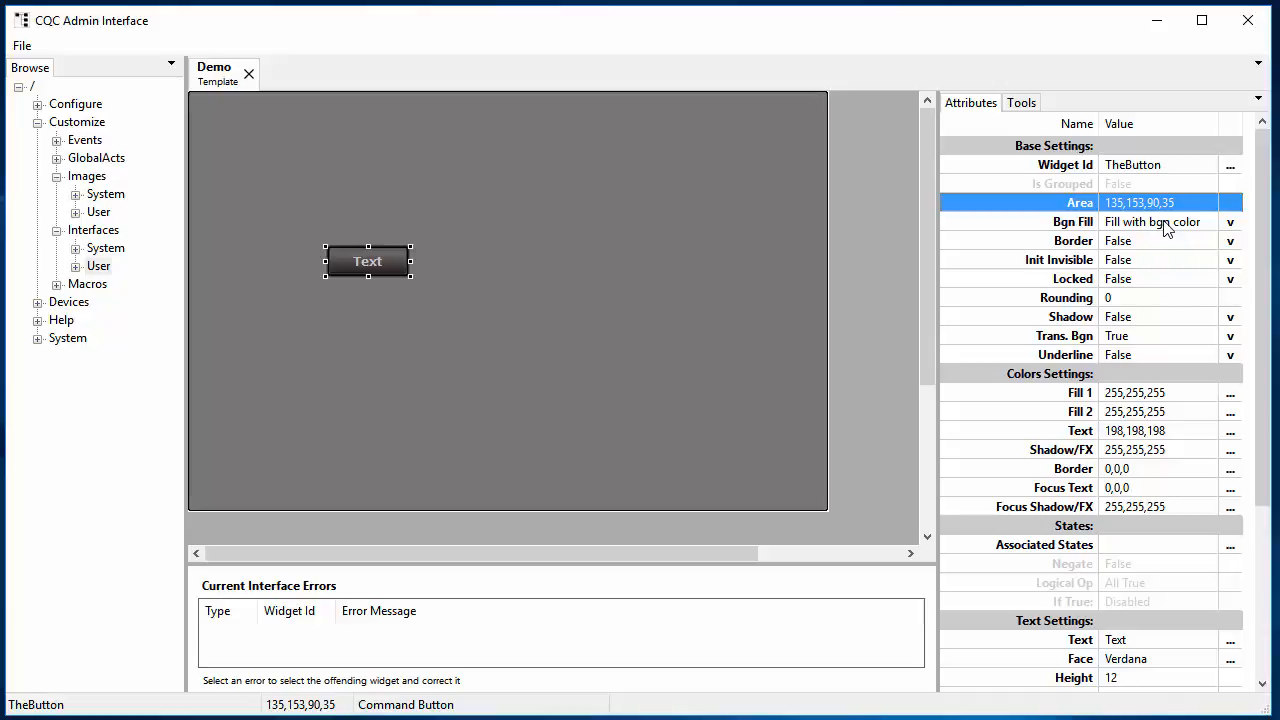
- Cycle the button's Bgn Fill attribute through its available options and back to Fill with bgn color
{"action": "left_click", "coordinate": [1166, 229]}
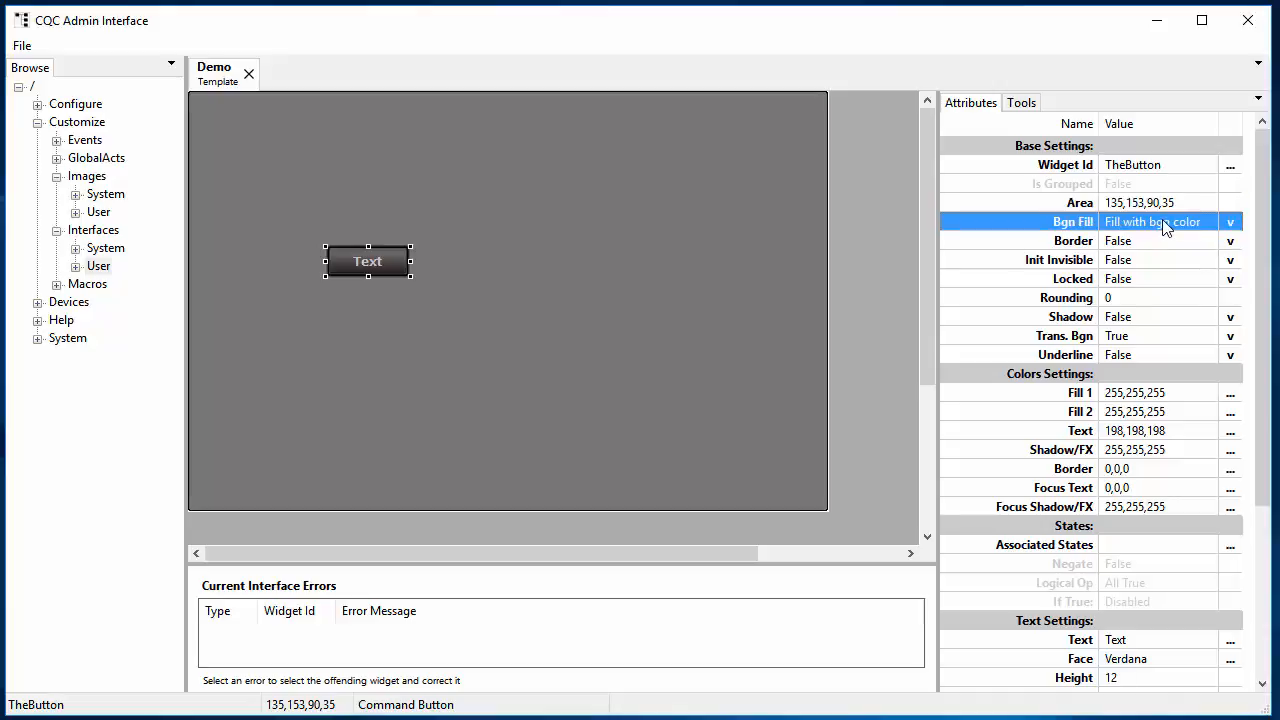
{"action": "left_click", "coordinate": [1135, 229]}
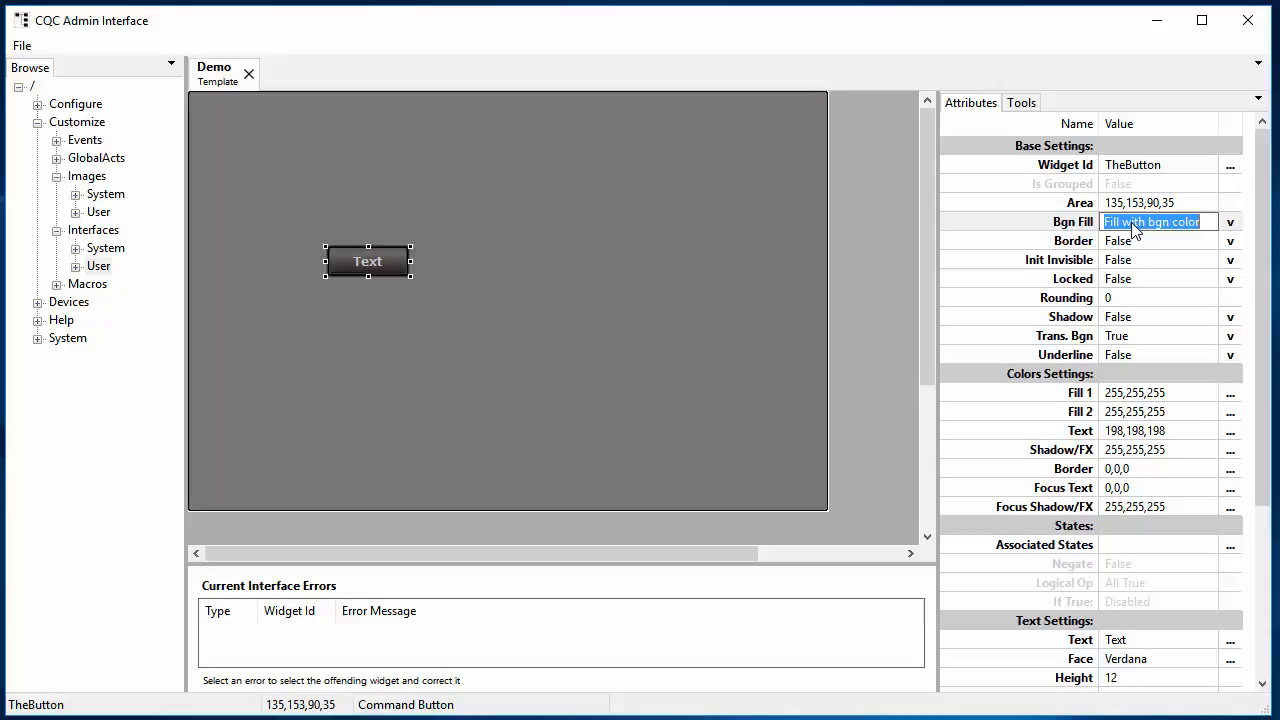
{"action": "key", "text": "Escape"}
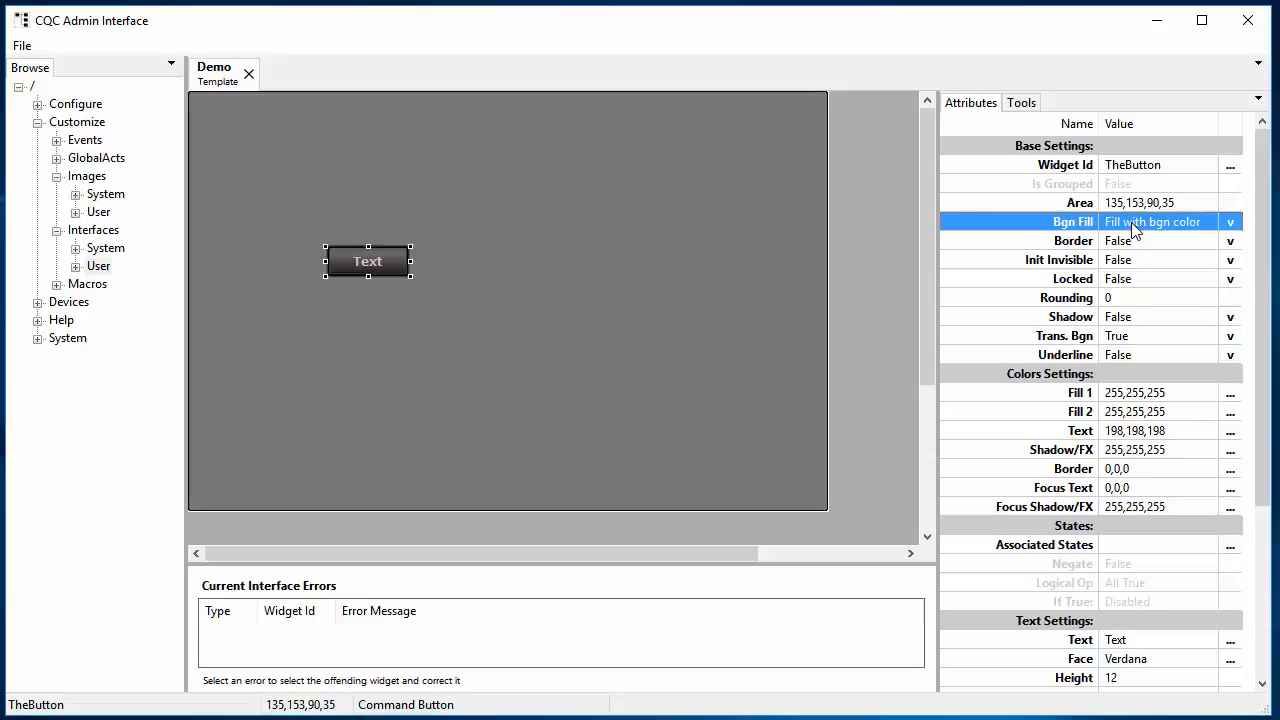
{"action": "key", "text": "Right"}
{"action": "key", "text": "Left"}
{"action": "key", "text": "Right"}
{"action": "key", "text": "Right"}
{"action": "key", "text": "Right"}
{"action": "key", "text": "Left"}
{"action": "key", "text": "Left"}
{"action": "key", "text": "Left"}
- Select the template background and set its Bgn Fill to Horizontal gradient
{"action": "left_click", "coordinate": [605, 175]}
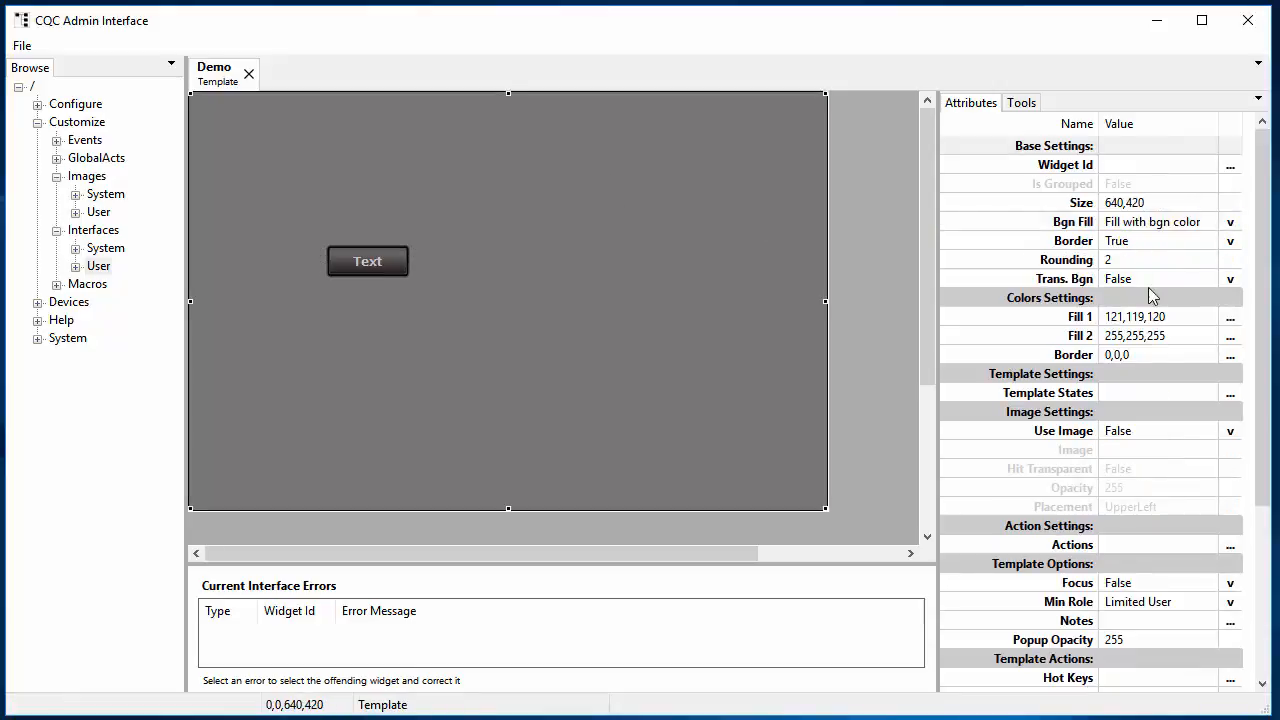
{"action": "left_click", "coordinate": [1184, 226]}
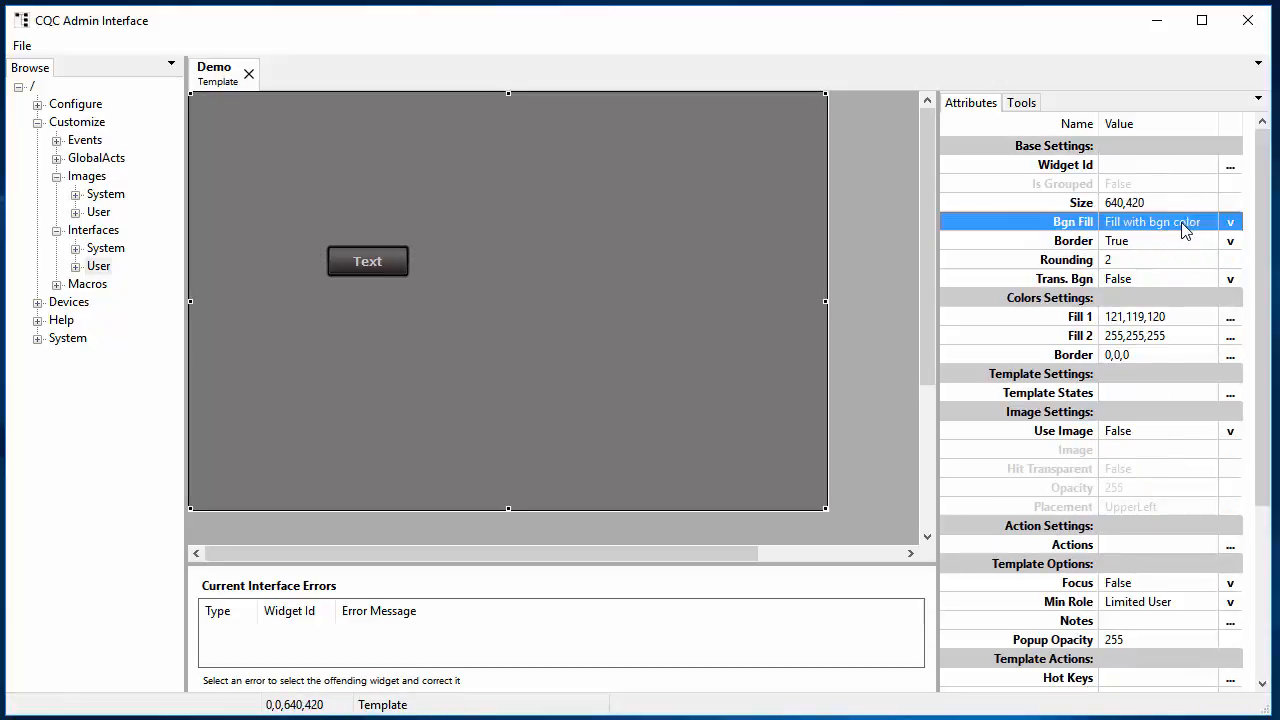
{"action": "key", "text": "Right"}
{"action": "key", "text": "Right"}
{"action": "key", "text": "Right"}
{"action": "key", "text": "Left"}
{"action": "key", "text": "Left"}
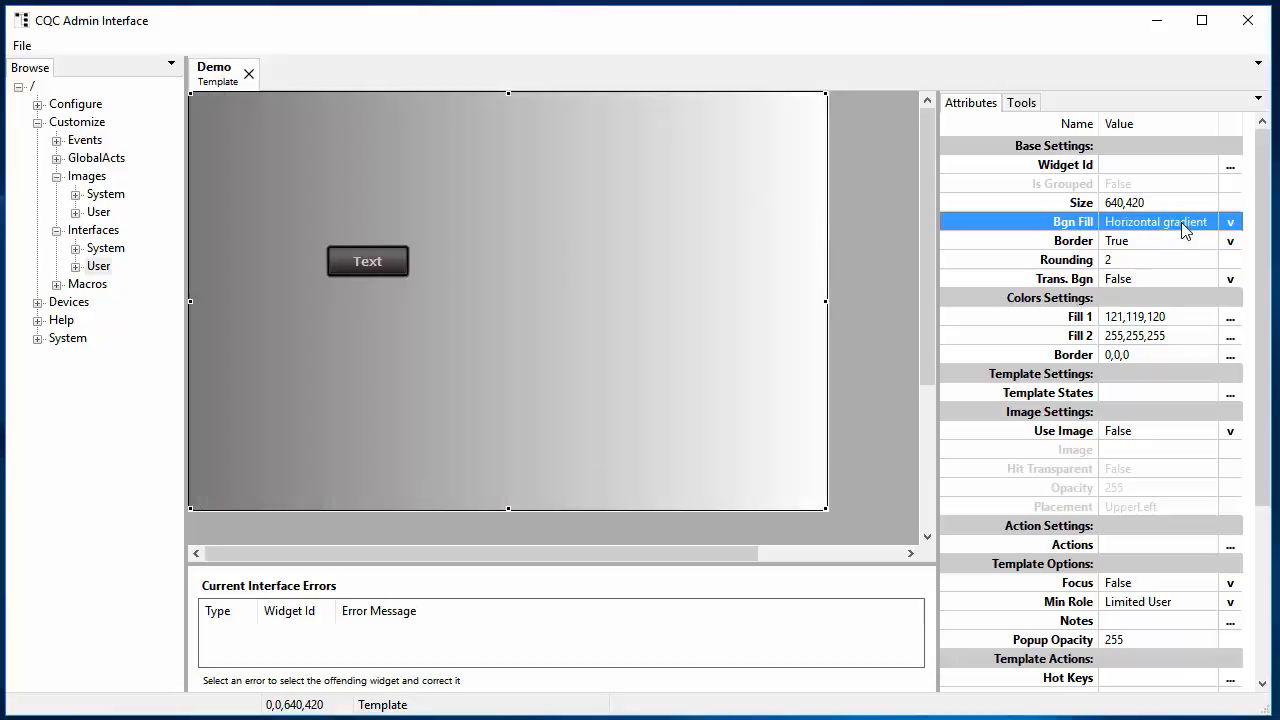
- Try Left gradient as the template's background fill and return Bgn Fill to Fill with bgn color
{"action": "key", "text": "Left"}
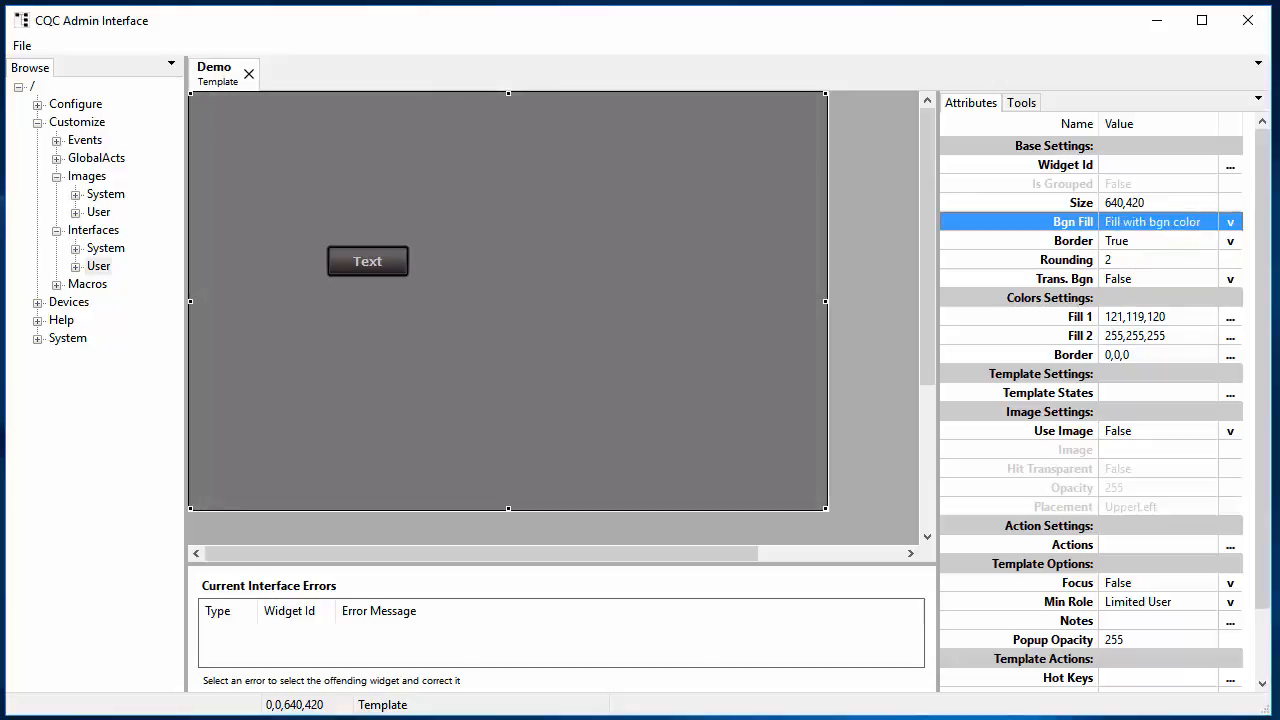
{"action": "left_click", "coordinate": [1231, 224]}
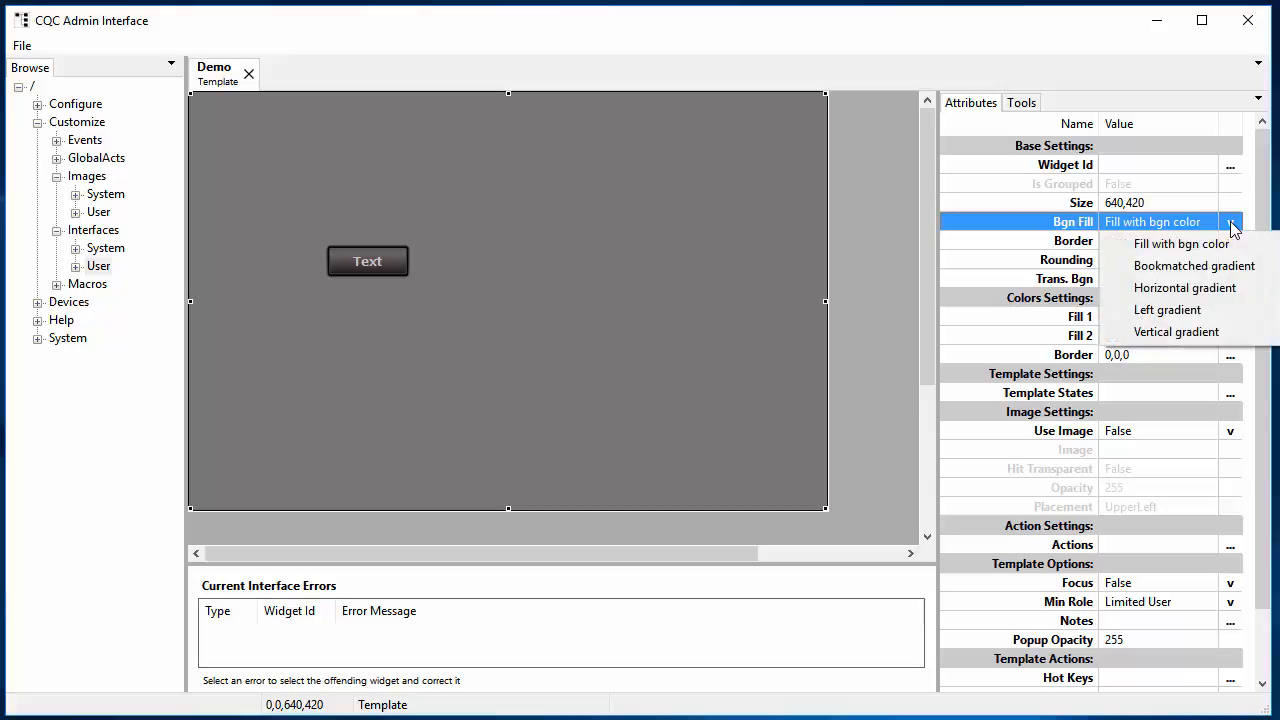
{"action": "left_click", "coordinate": [1211, 310]}
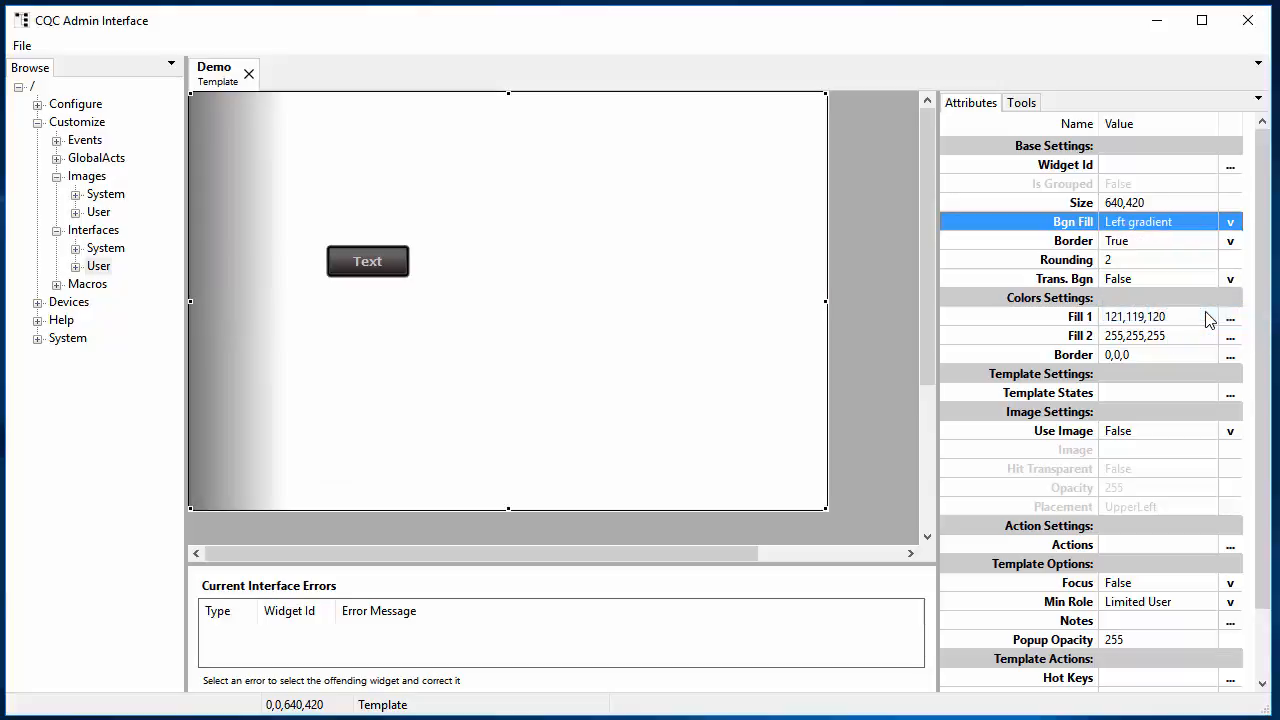
{"action": "left_click", "coordinate": [1231, 222]}
{"action": "left_click", "coordinate": [1224, 248]}
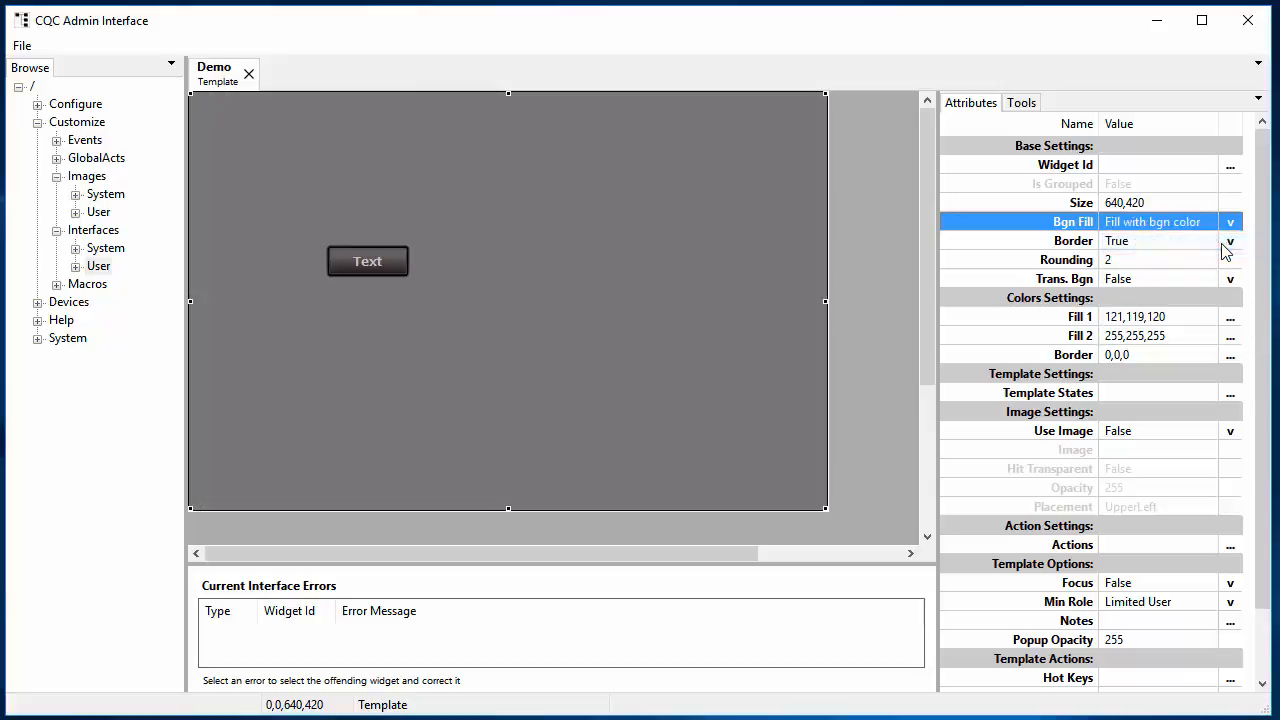
- Switch the template's Border attribute between False and True twice, ending on True
{"action": "left_click", "coordinate": [1148, 250]}
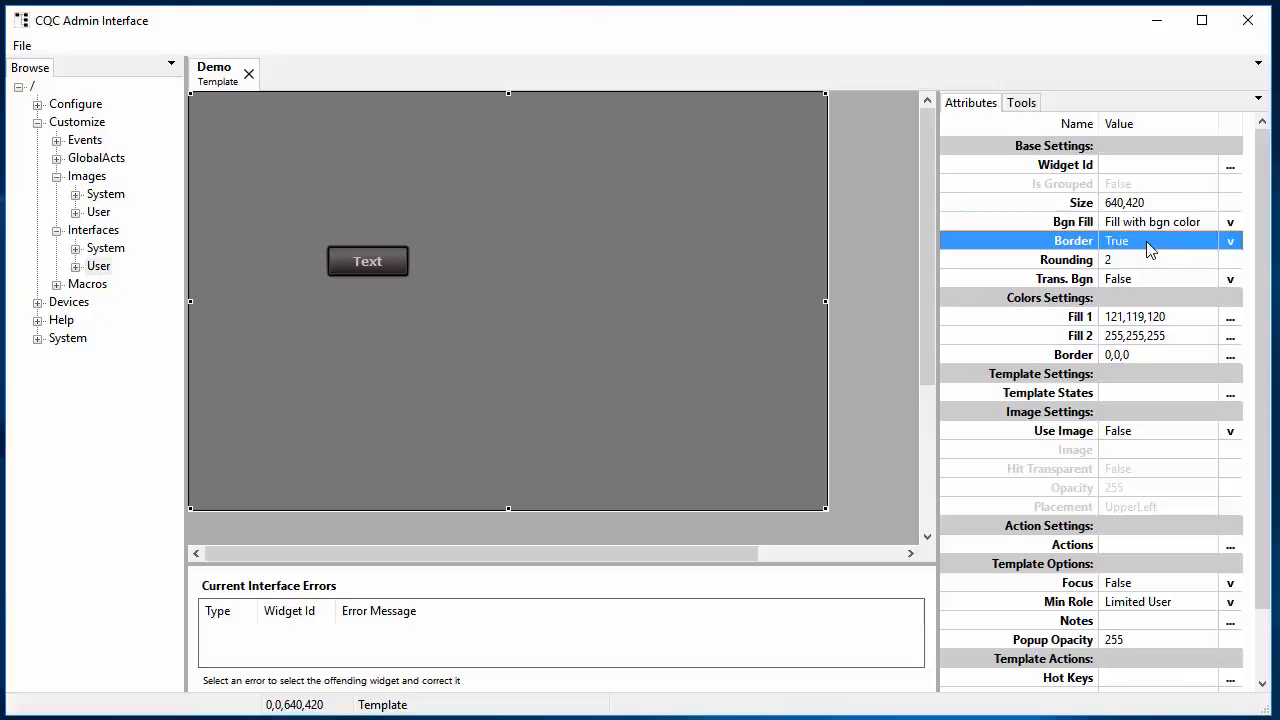
{"action": "left_click", "coordinate": [1148, 248]}
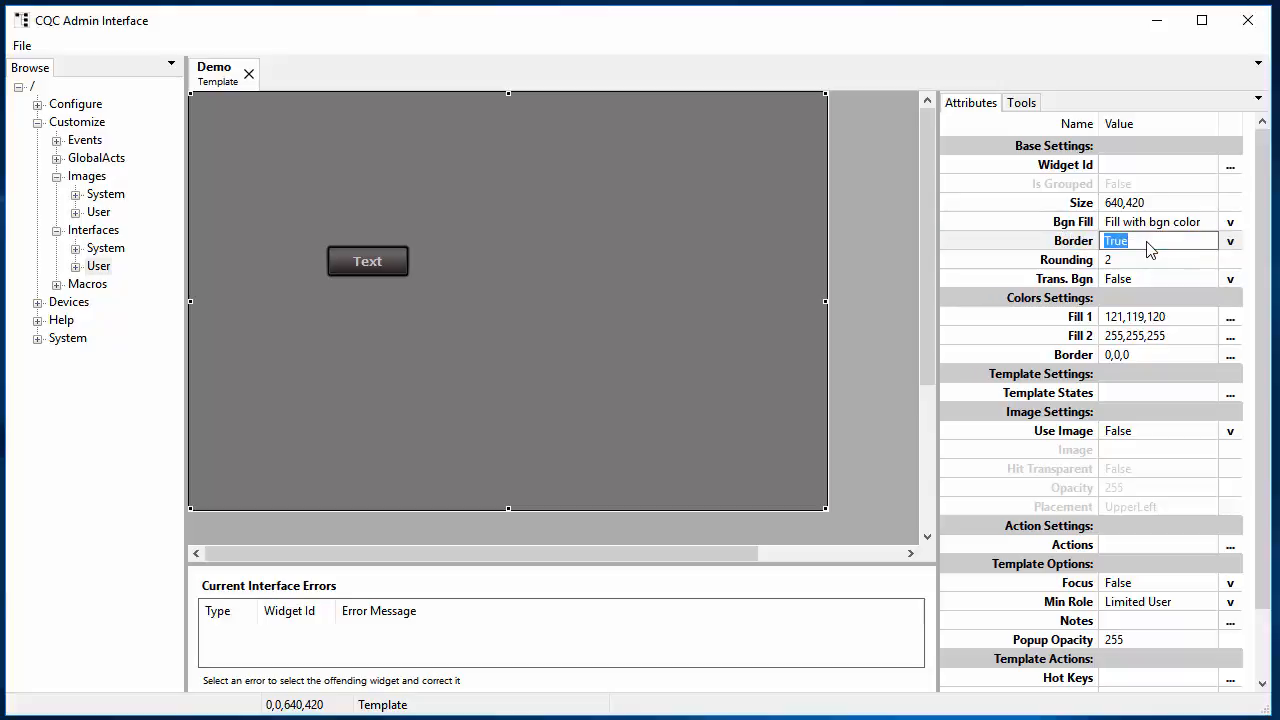
{"action": "type", "text": "False"}
{"action": "key", "text": "Return"}
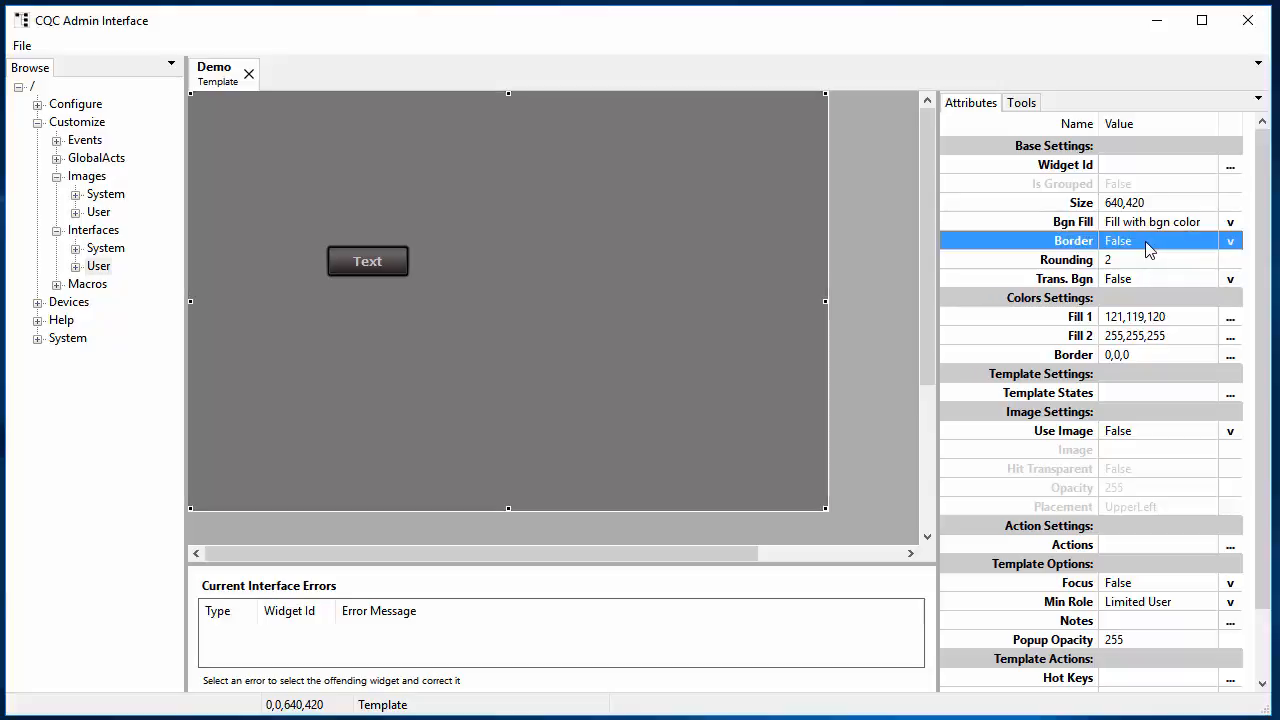
{"action": "left_click", "coordinate": [1148, 248]}
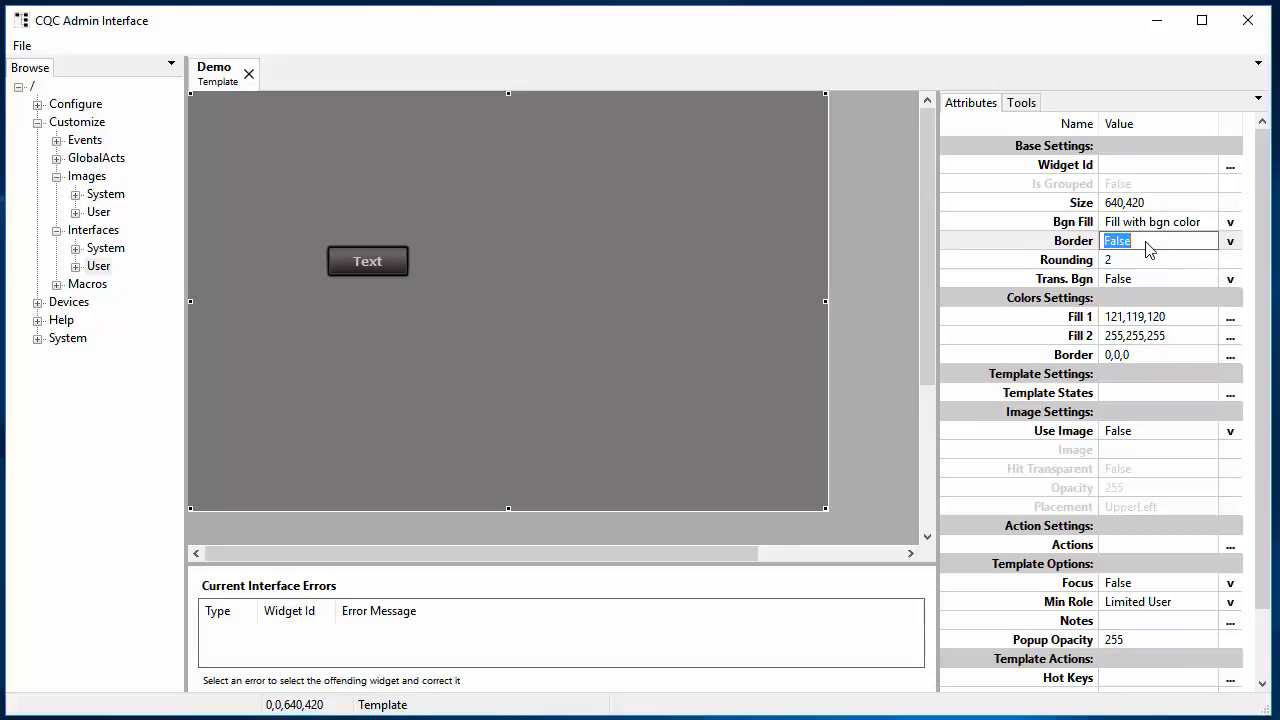
{"action": "type", "text": "True"}
{"action": "key", "text": "Return"}
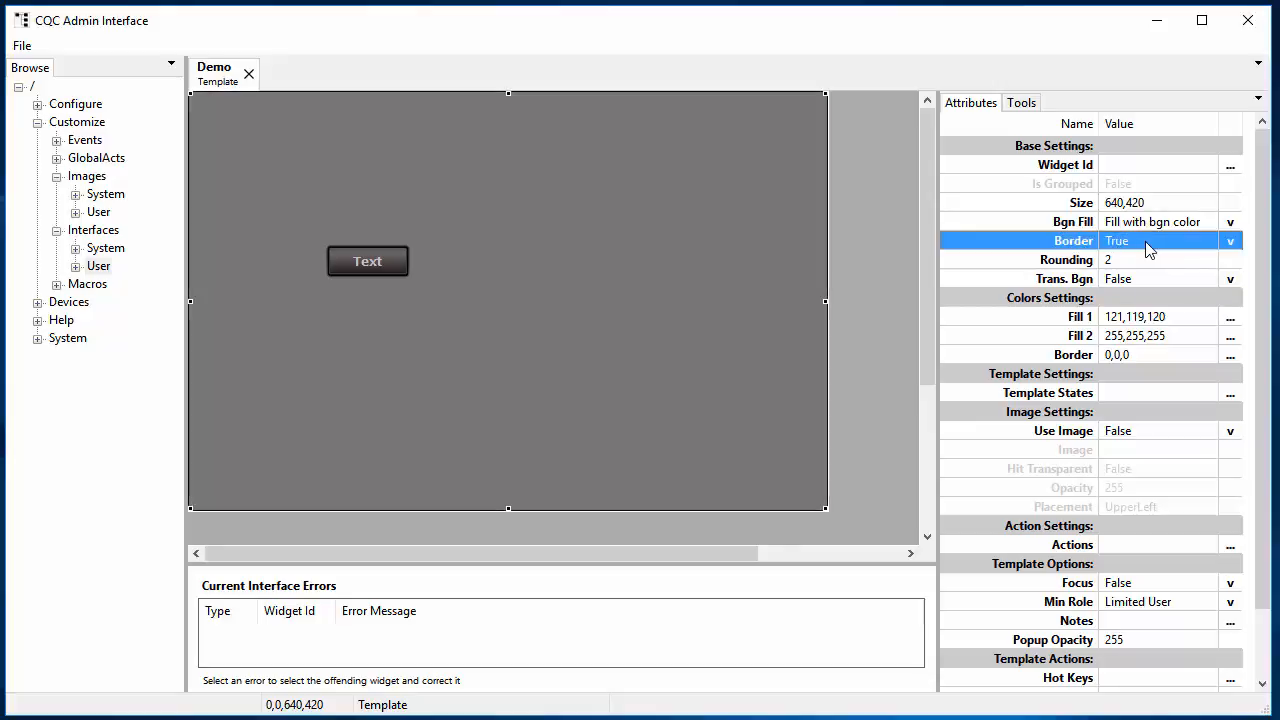
{"action": "double_click", "coordinate": [1148, 249]}
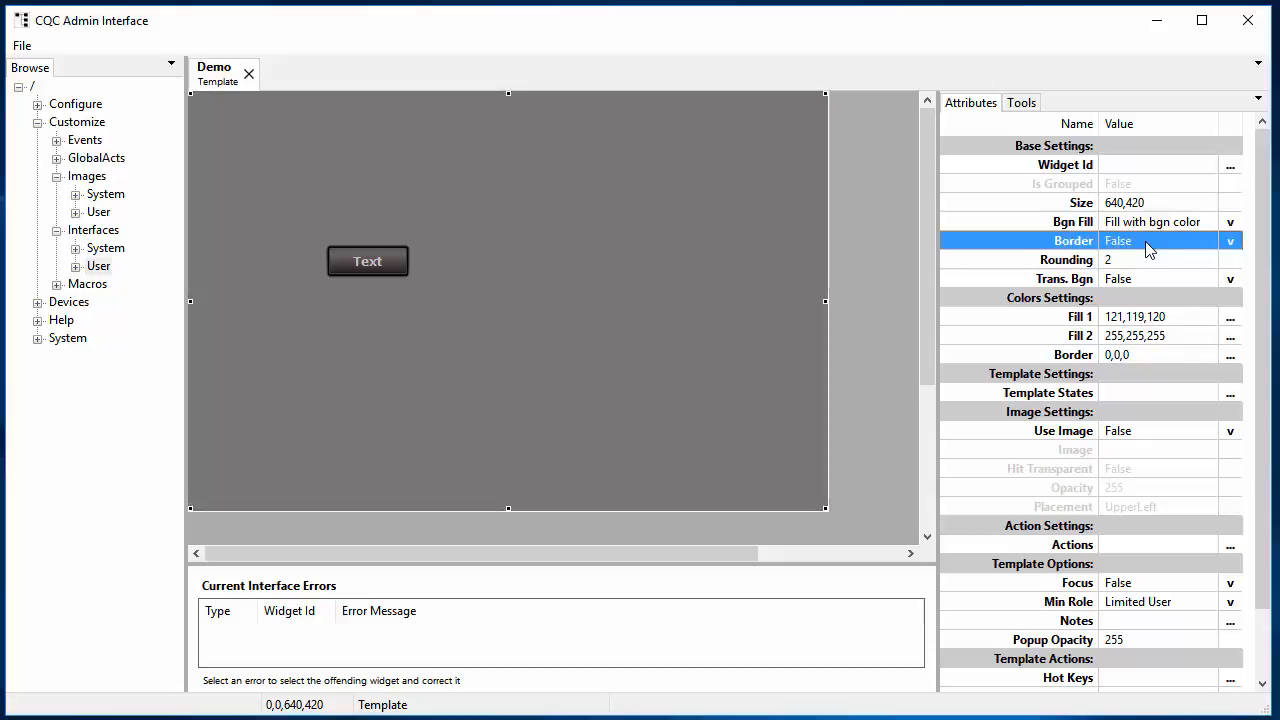
{"action": "left_click", "coordinate": [1232, 243]}
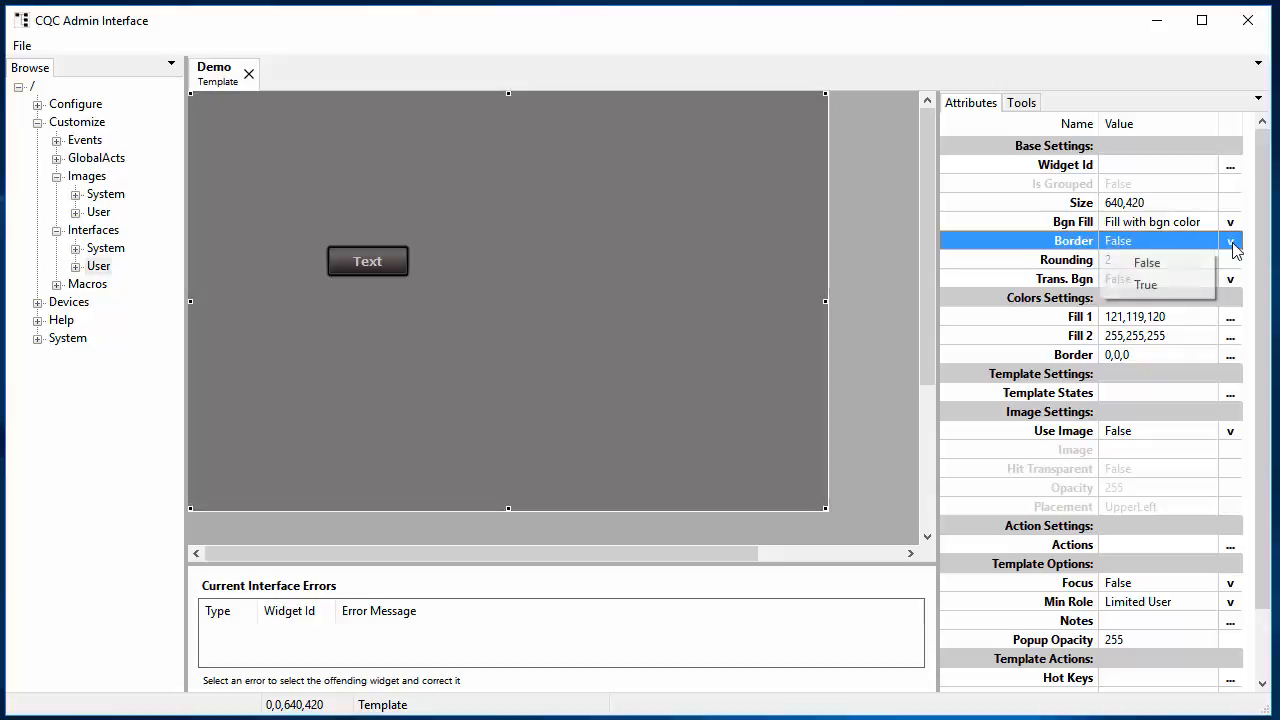
{"action": "left_click", "coordinate": [1173, 285]}
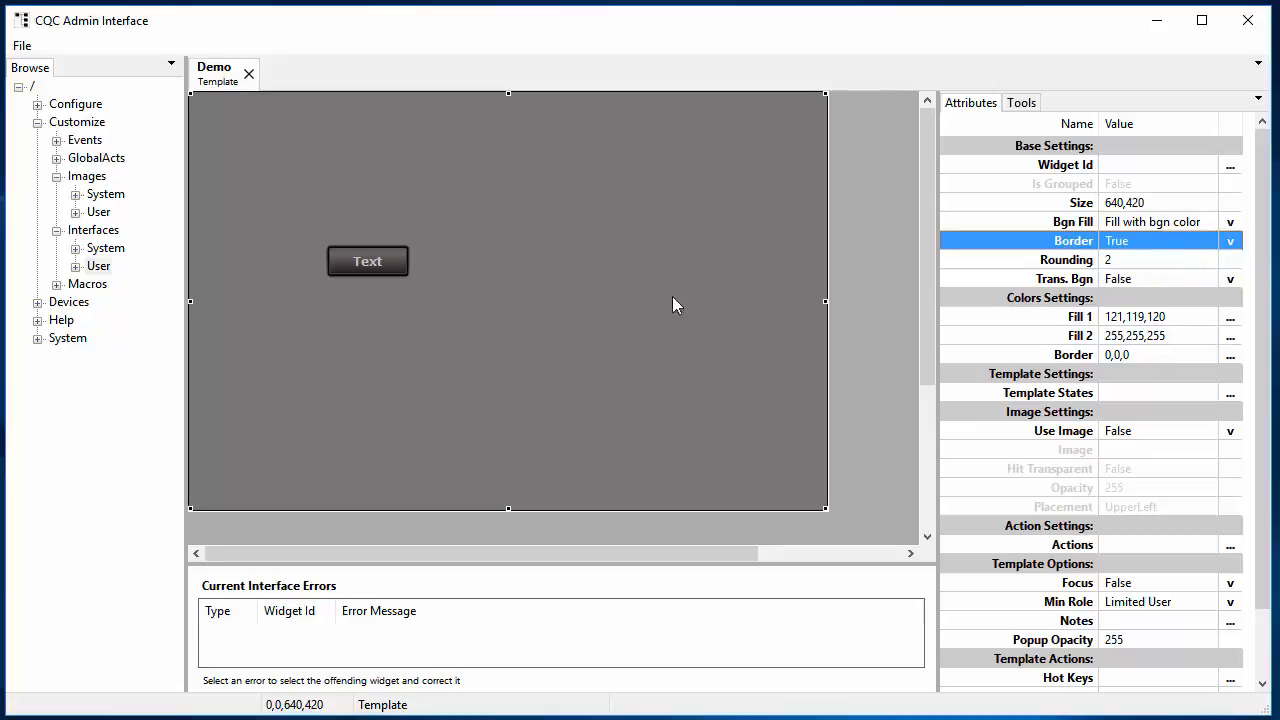
- Insert an Area Color Fill widget near the template's upper right and enlarge it to about 125 by 96
{"action": "right_click", "coordinate": [527, 171]}
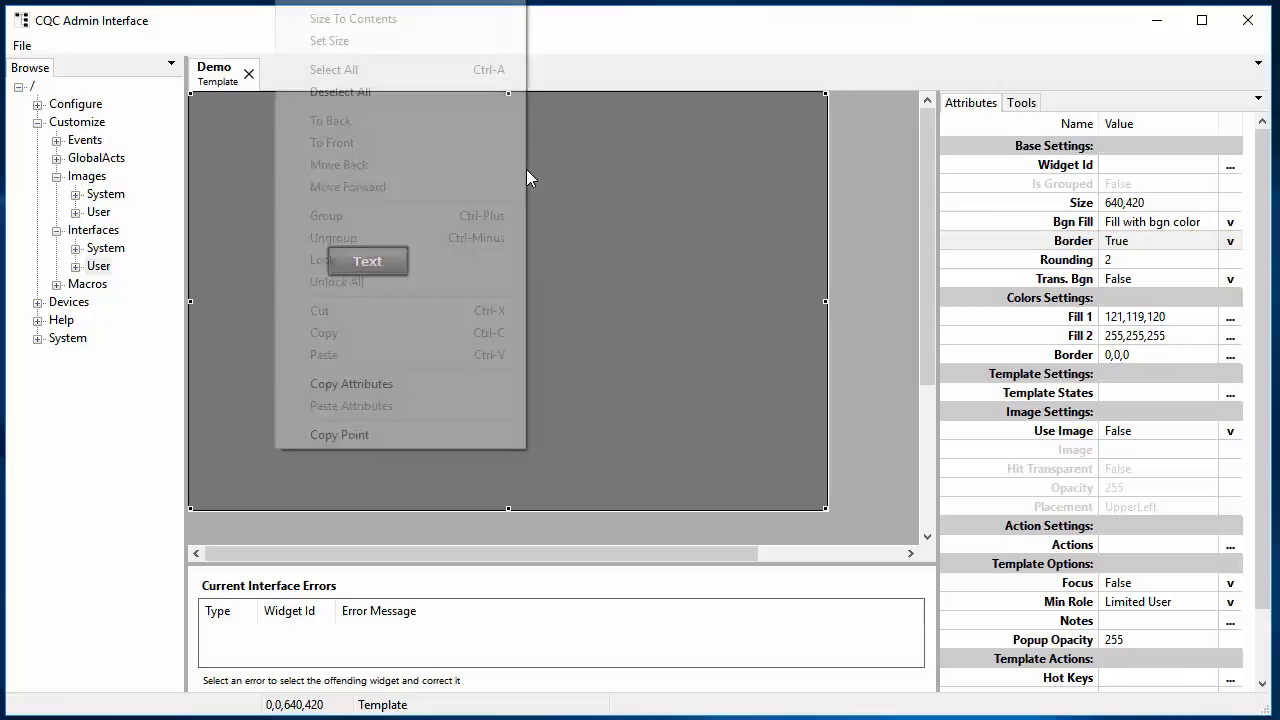
{"action": "mouse_move", "coordinate": [340, 1]}
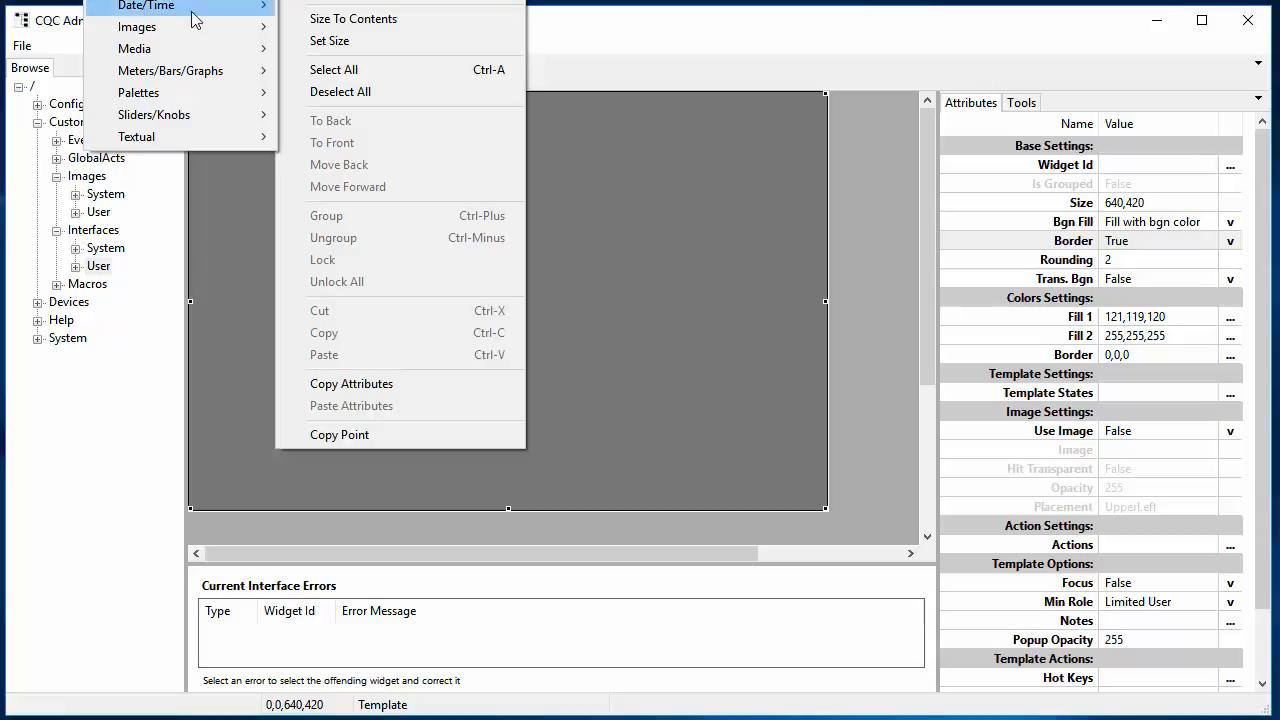
{"action": "left_click", "coordinate": [310, 2]}
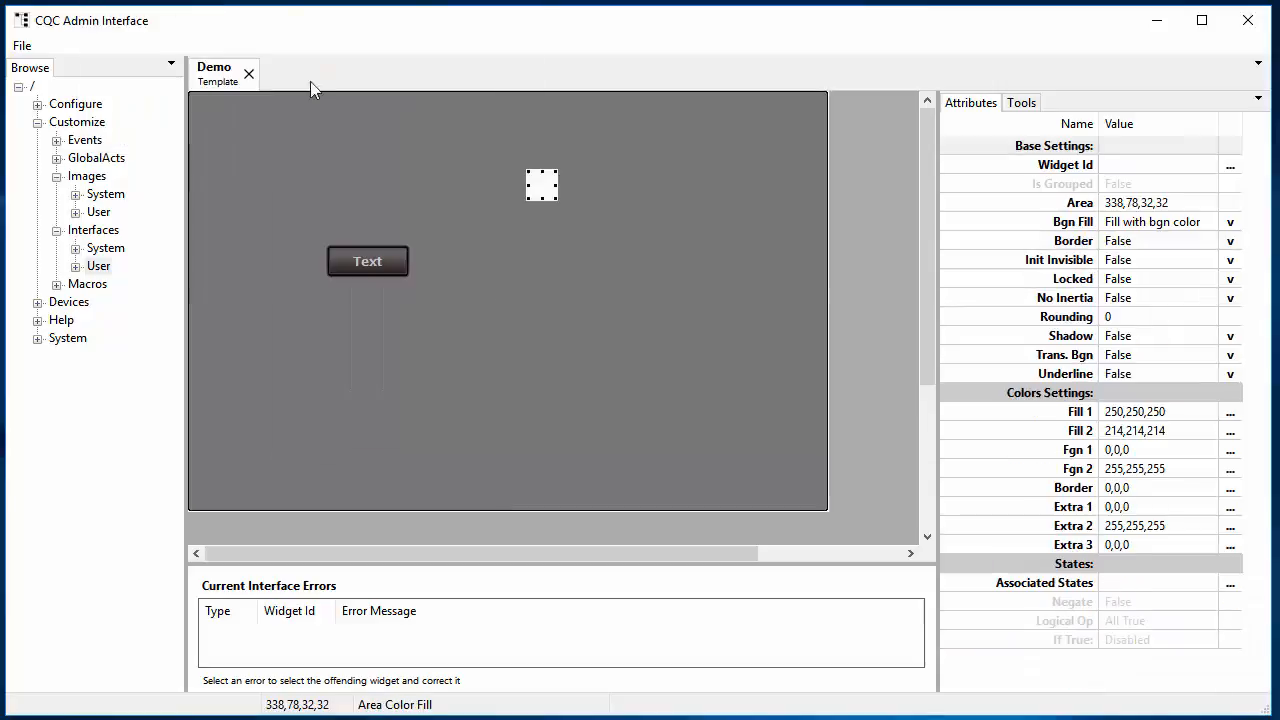
{"action": "left_click_drag", "start_coordinate": [557, 200], "coordinate": [650, 264]}
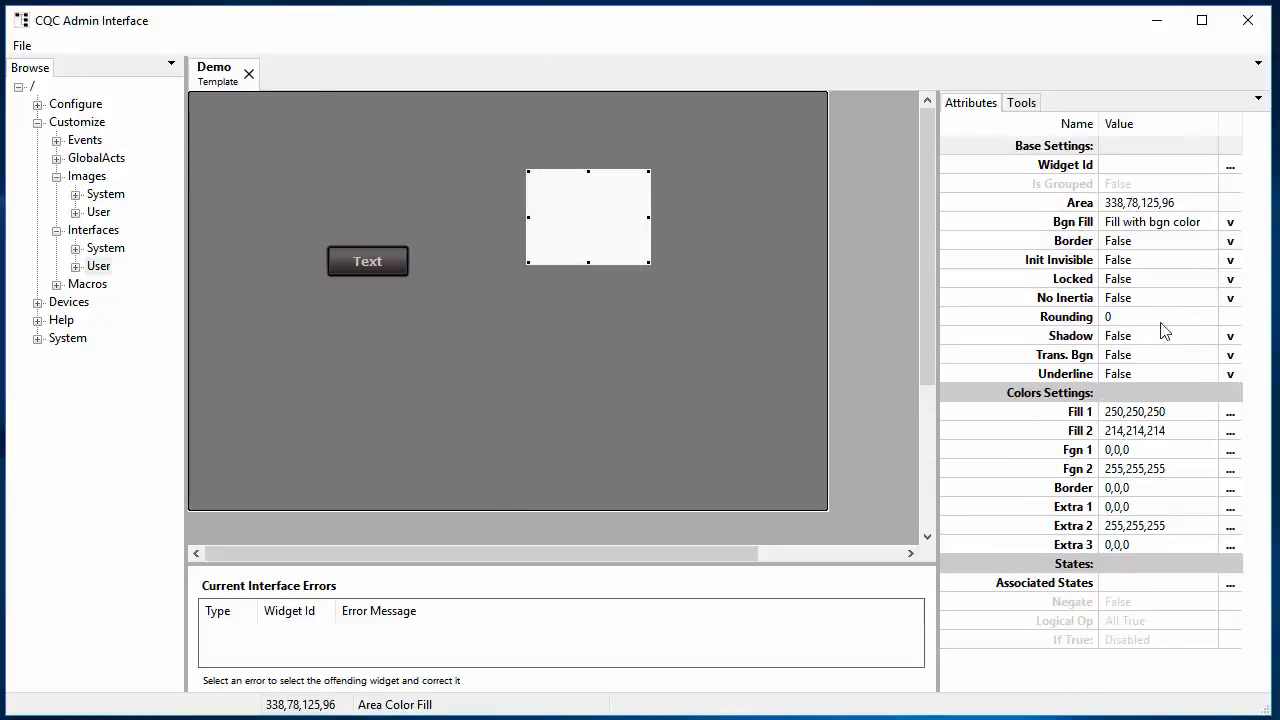
- Set the color fill widget's Rounding to 12 and deselect the widget to view its corners
{"action": "left_click", "coordinate": [1123, 317]}
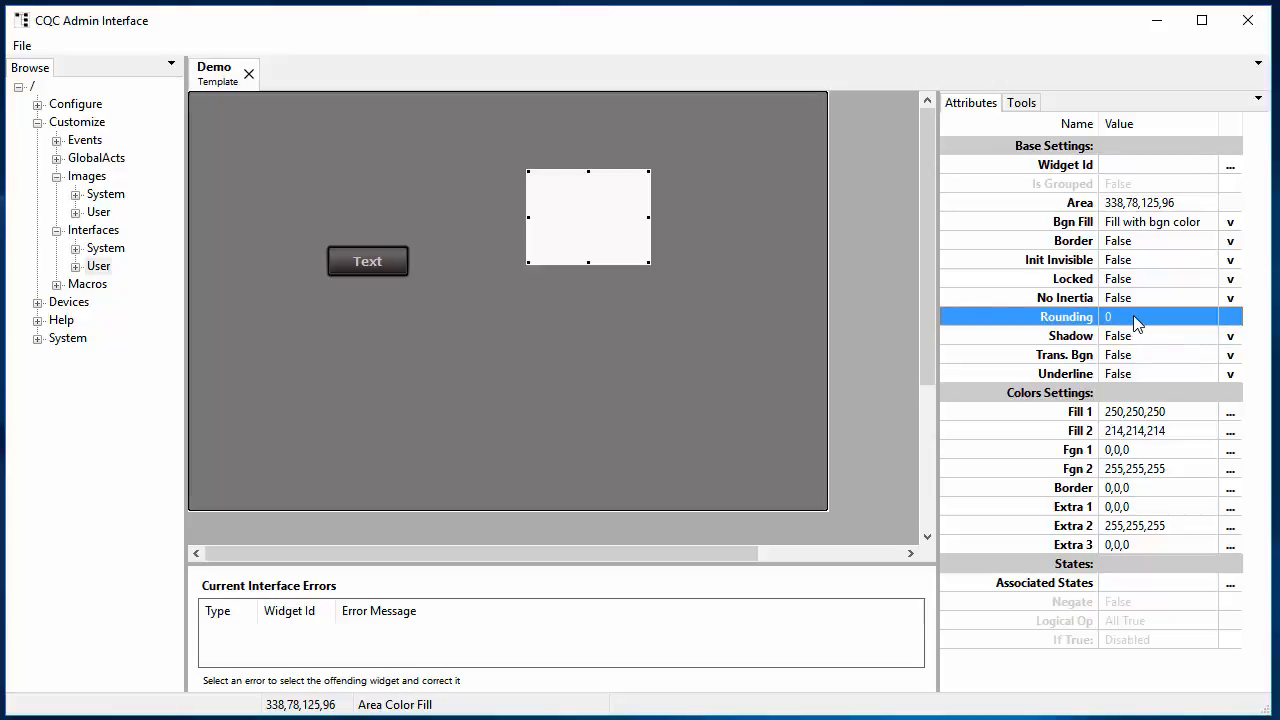
{"action": "left_click", "coordinate": [1137, 321]}
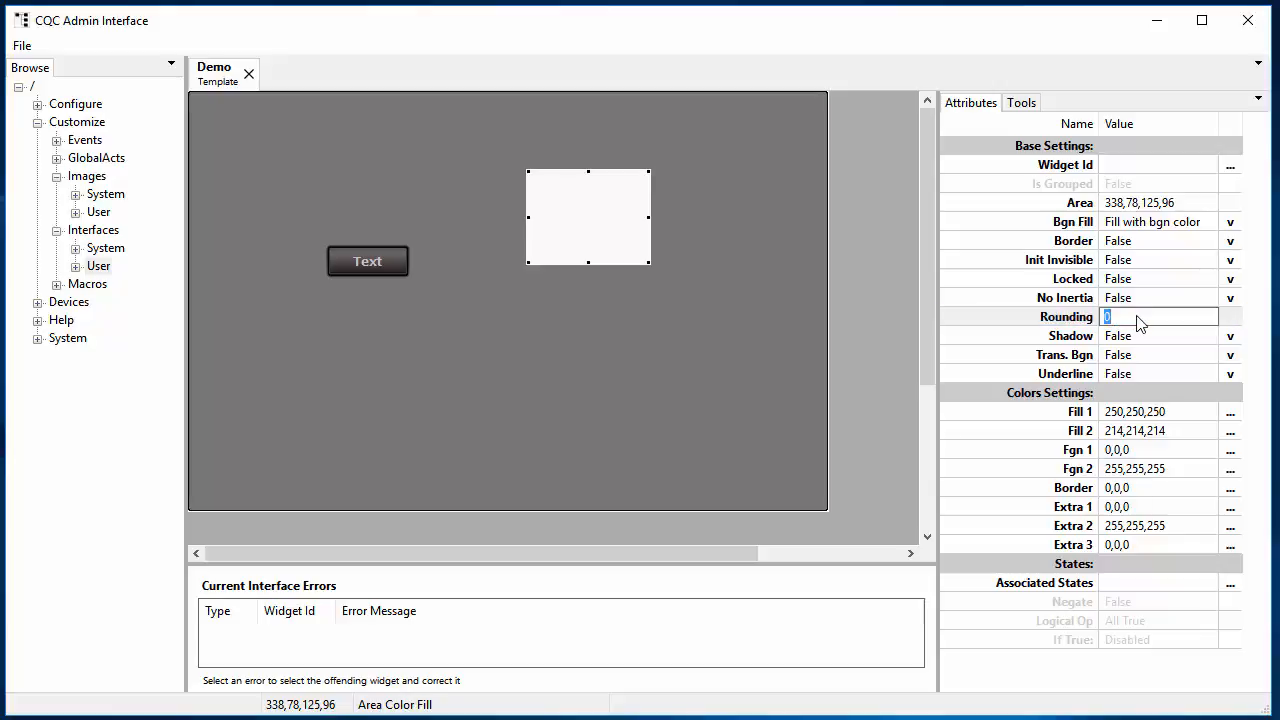
{"action": "type", "text": "12"}
{"action": "key", "text": "Return"}
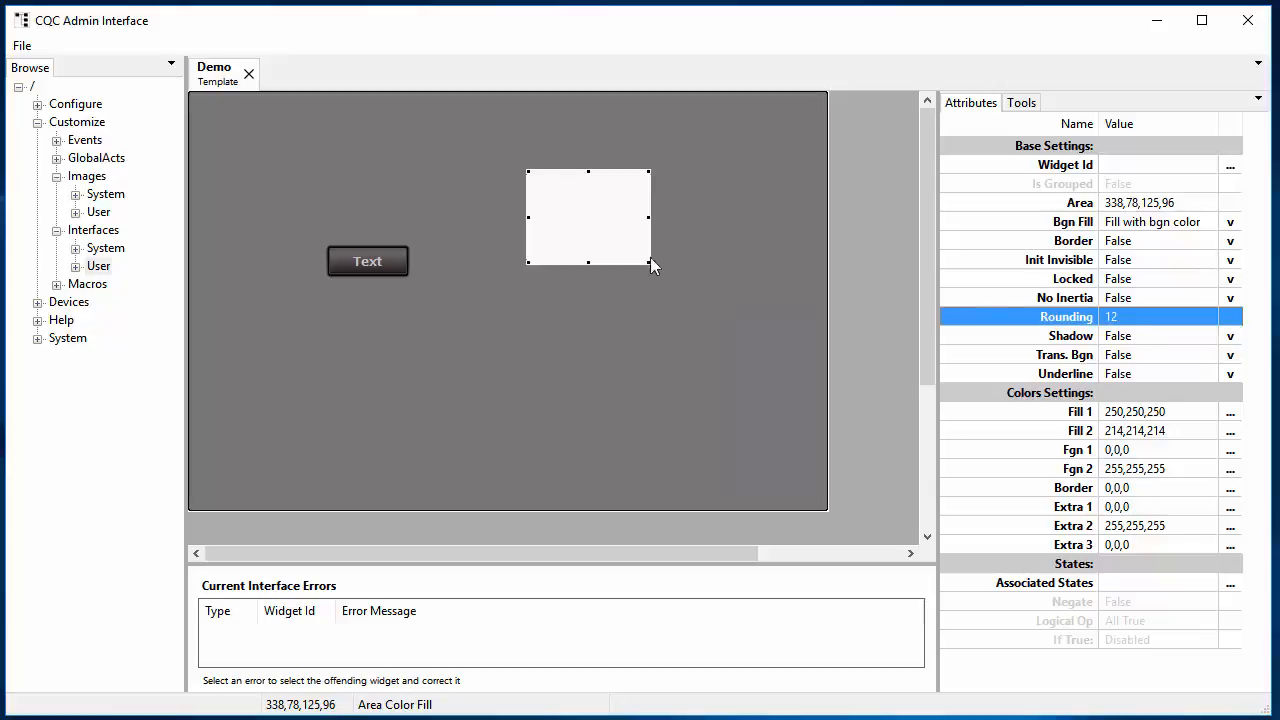
{"action": "left_click", "coordinate": [655, 215]}
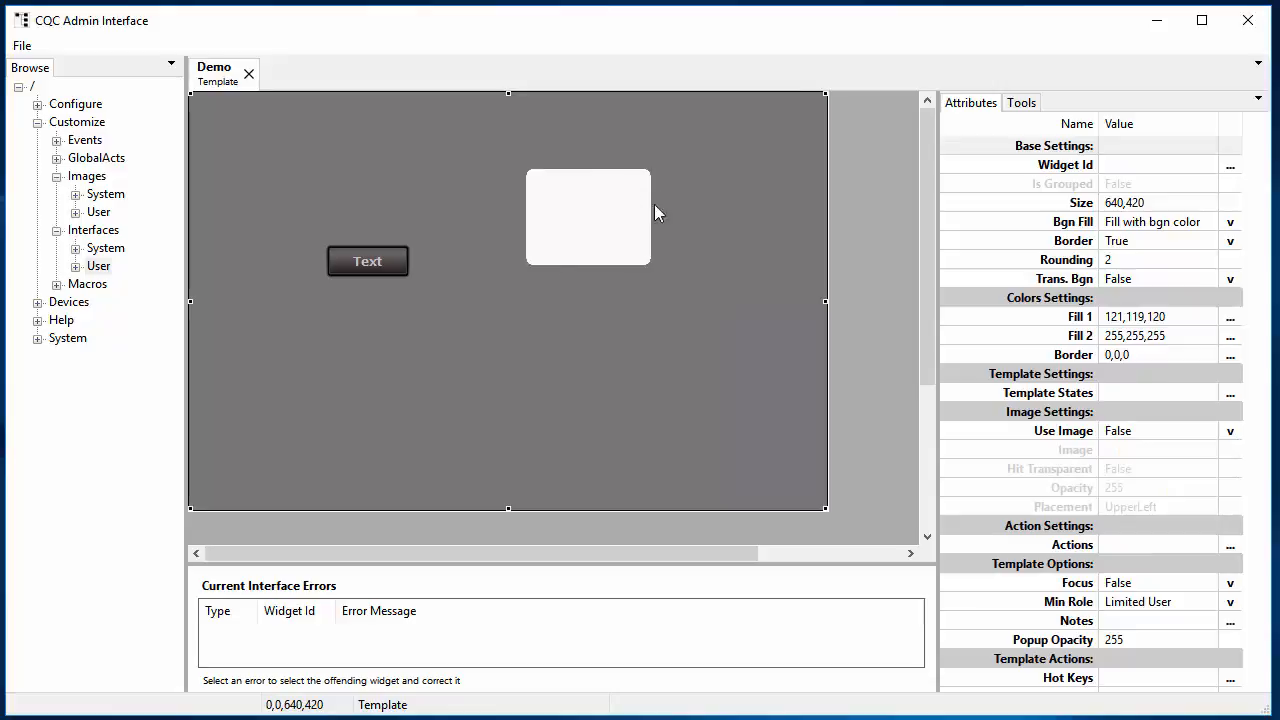
- Reselect the color fill widget and step its Rounding value up to 14 and back down to 11
{"action": "left_click", "coordinate": [583, 229]}
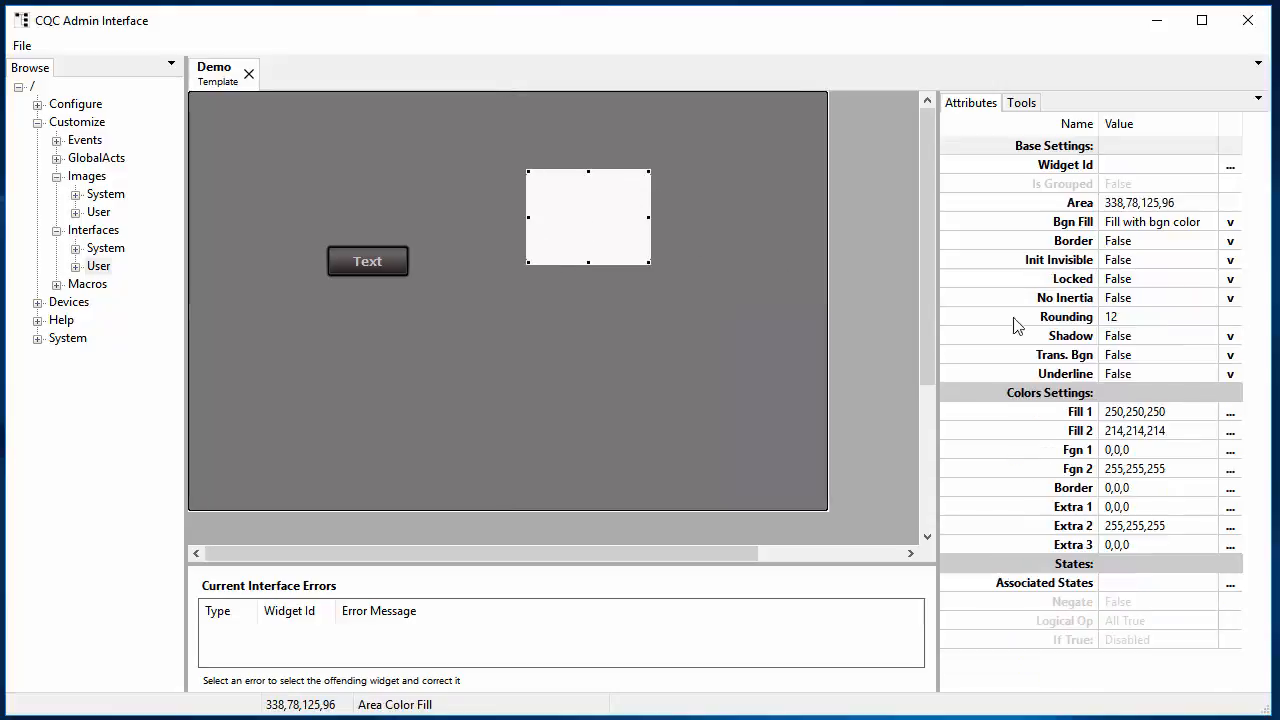
{"action": "left_click", "coordinate": [1140, 318]}
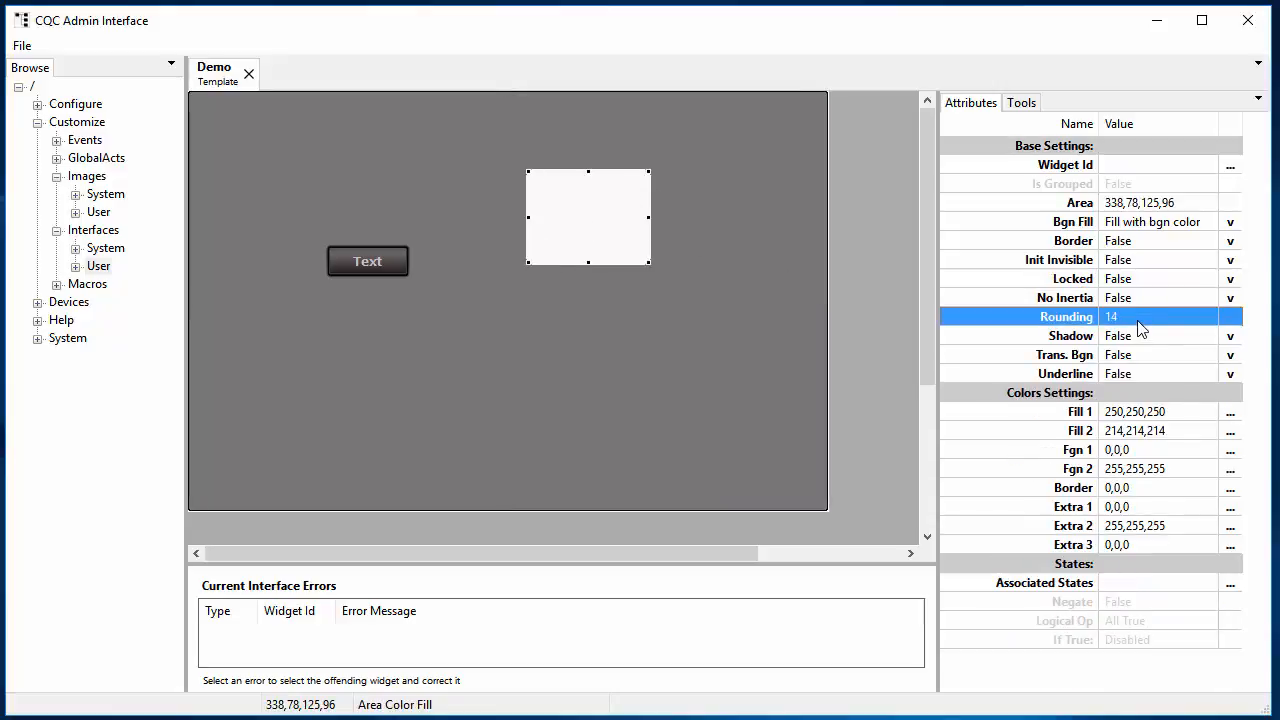
{"action": "scroll", "coordinate": [1137, 322], "scroll_direction": "down", "scroll_amount": 8}
{"action": "scroll", "coordinate": [1137, 322], "scroll_direction": "up", "scroll_amount": 6}
- Try to enter the non-numeric text asdf as the color fill widget's Rounding and cancel the edit
{"action": "left_click", "coordinate": [1139, 315]}
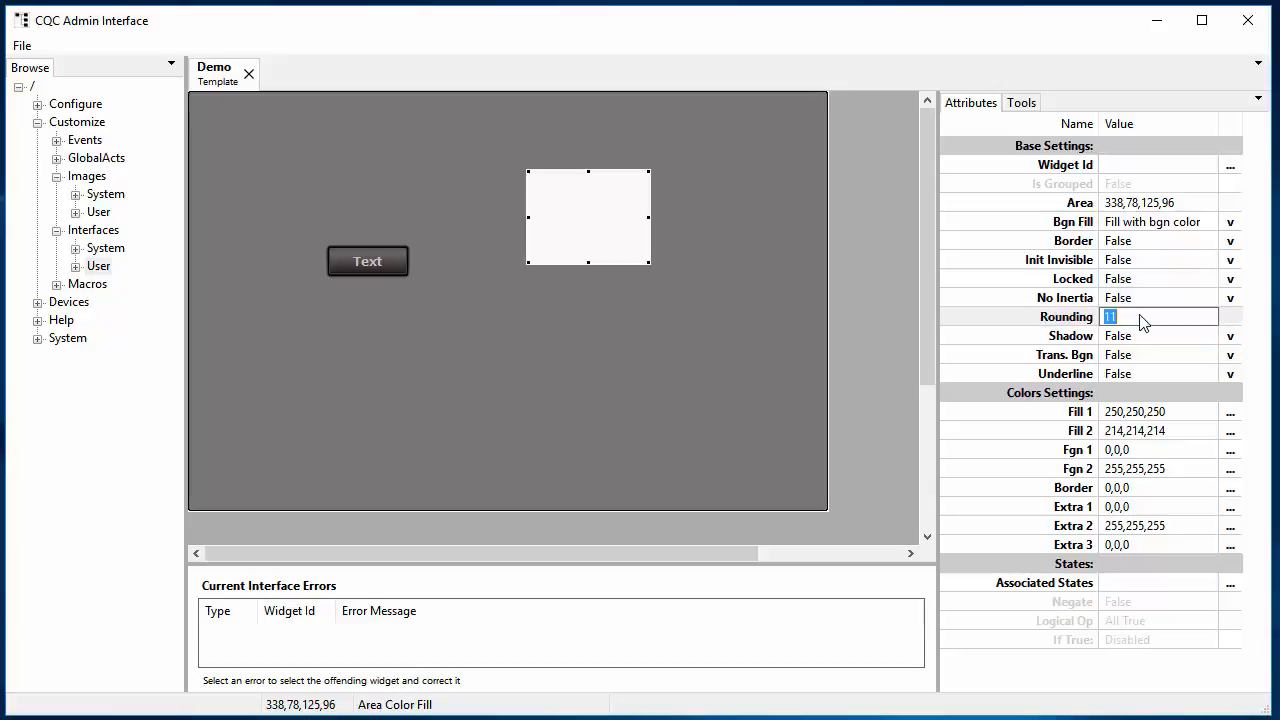
{"action": "left_click", "coordinate": [1146, 315]}
{"action": "type", "text": "asdf"}
{"action": "key", "text": "Return"}
{"action": "key", "text": "Escape"}
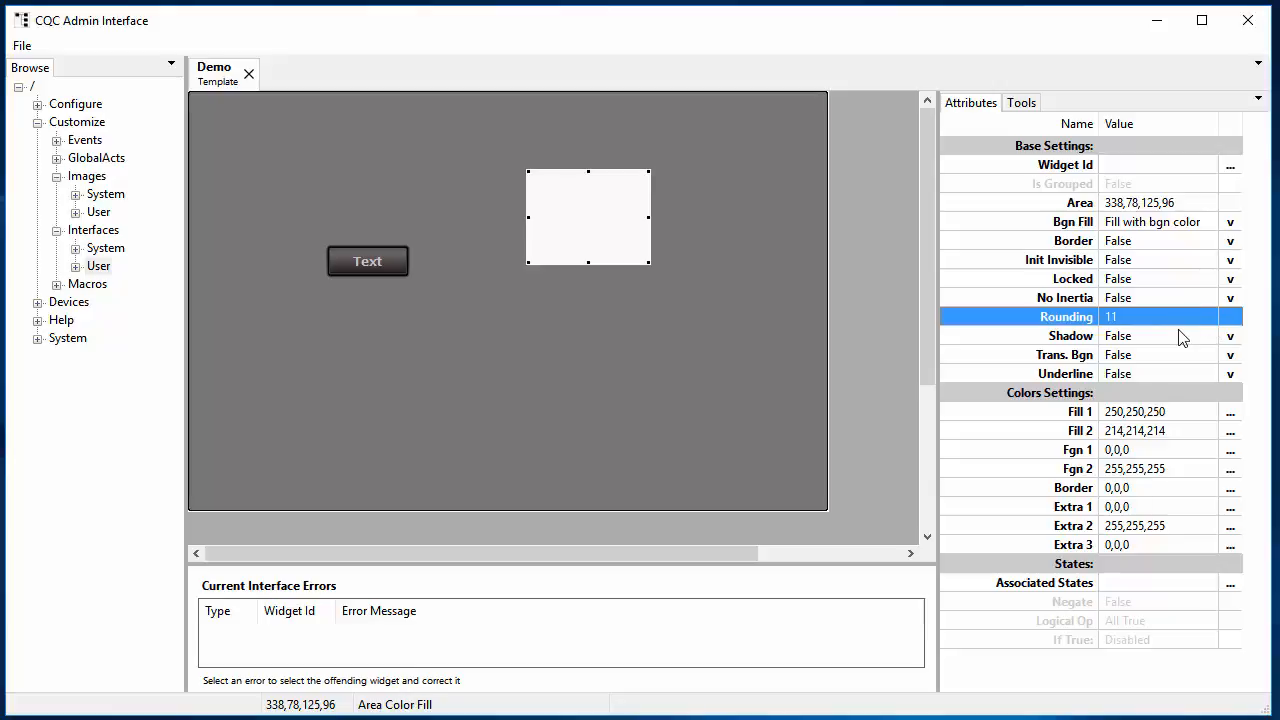
- Set the color fill widget's Fill 1 color to 32,250,250 by editing its red component in place
{"action": "left_click", "coordinate": [1185, 412]}
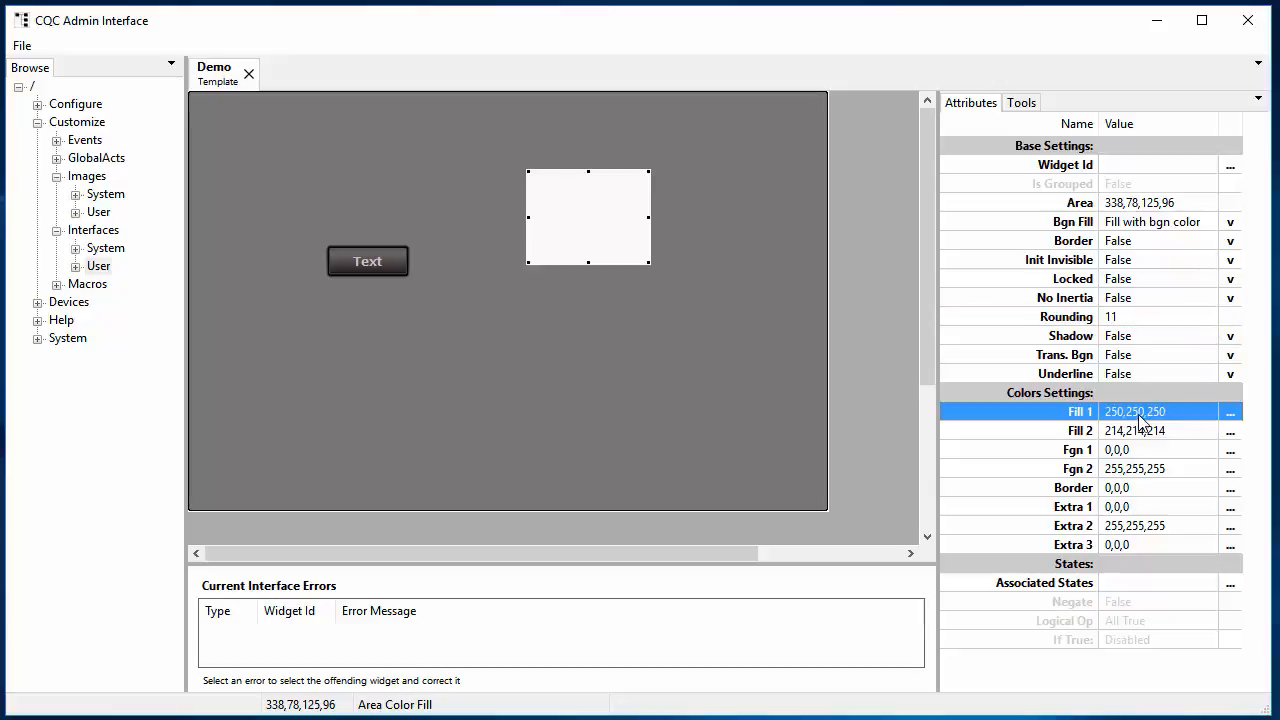
{"action": "left_click", "coordinate": [1178, 410]}
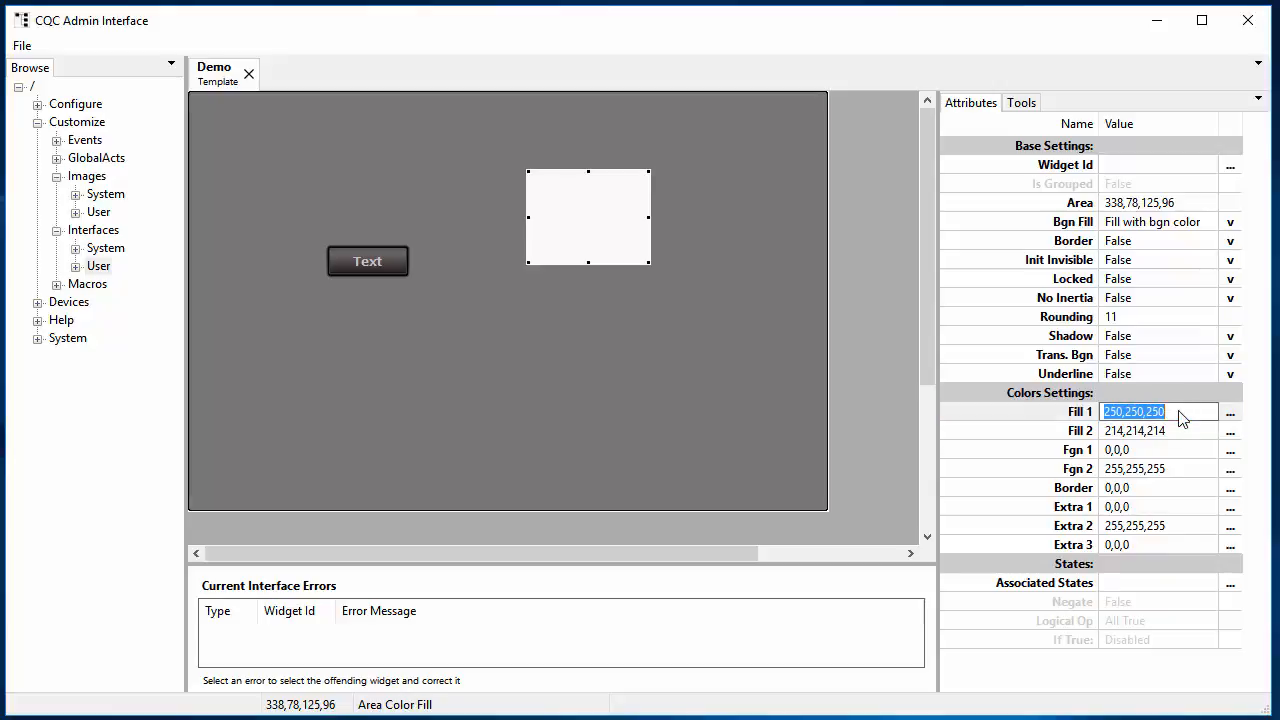
{"action": "key", "text": "Home"}
{"action": "key", "text": "Delete"}
{"action": "key", "text": "Delete"}
{"action": "key", "text": "Delete"}
{"action": "type", "text": "32"}
{"action": "key", "text": "Return"}
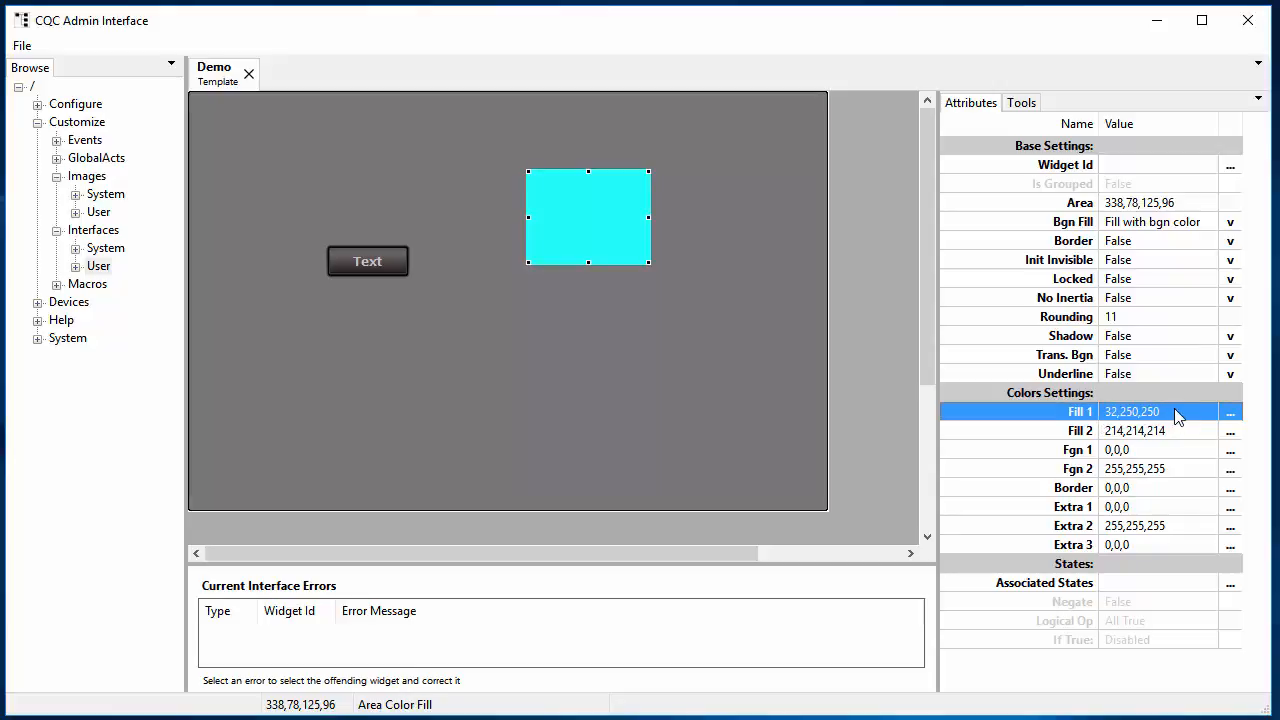
- Pick a light pink, RGB 250,176,195, as the widget's Fill 1 color in the color selection dialog
{"action": "left_click", "coordinate": [1230, 414]}
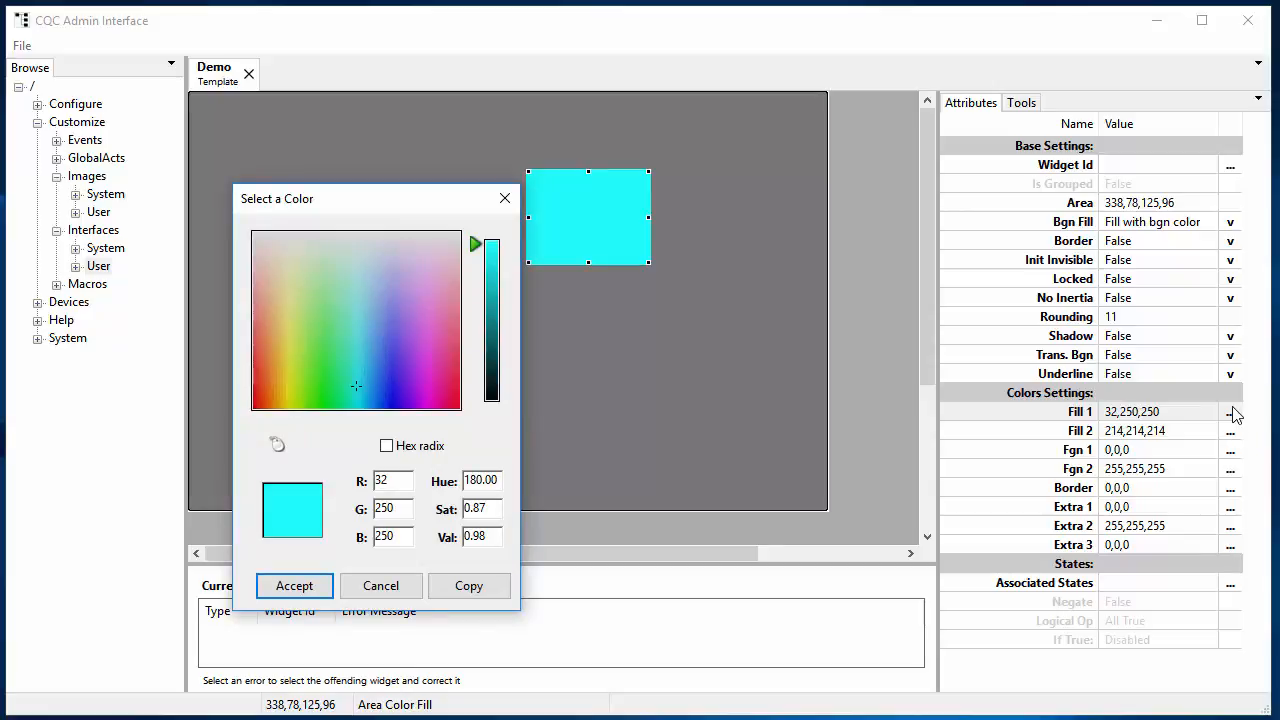
{"action": "left_click_drag", "start_coordinate": [441, 203], "coordinate": [717, 107]}
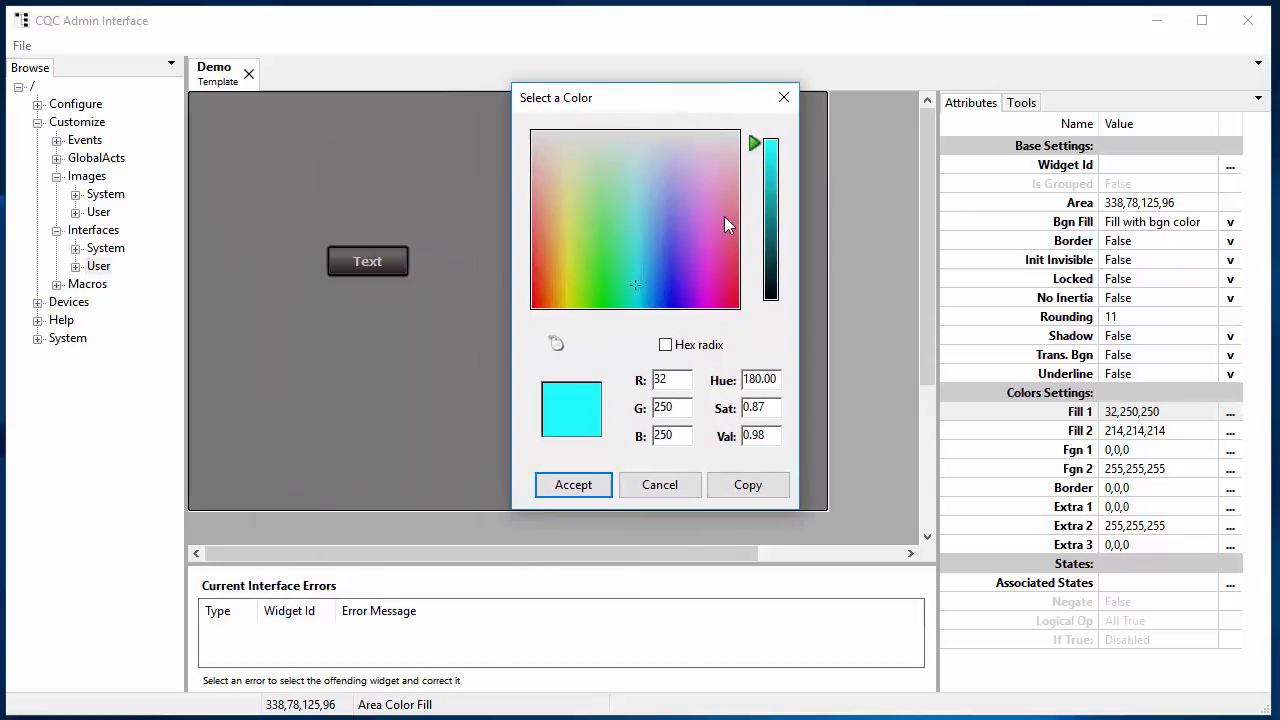
{"action": "left_click", "coordinate": [730, 182]}
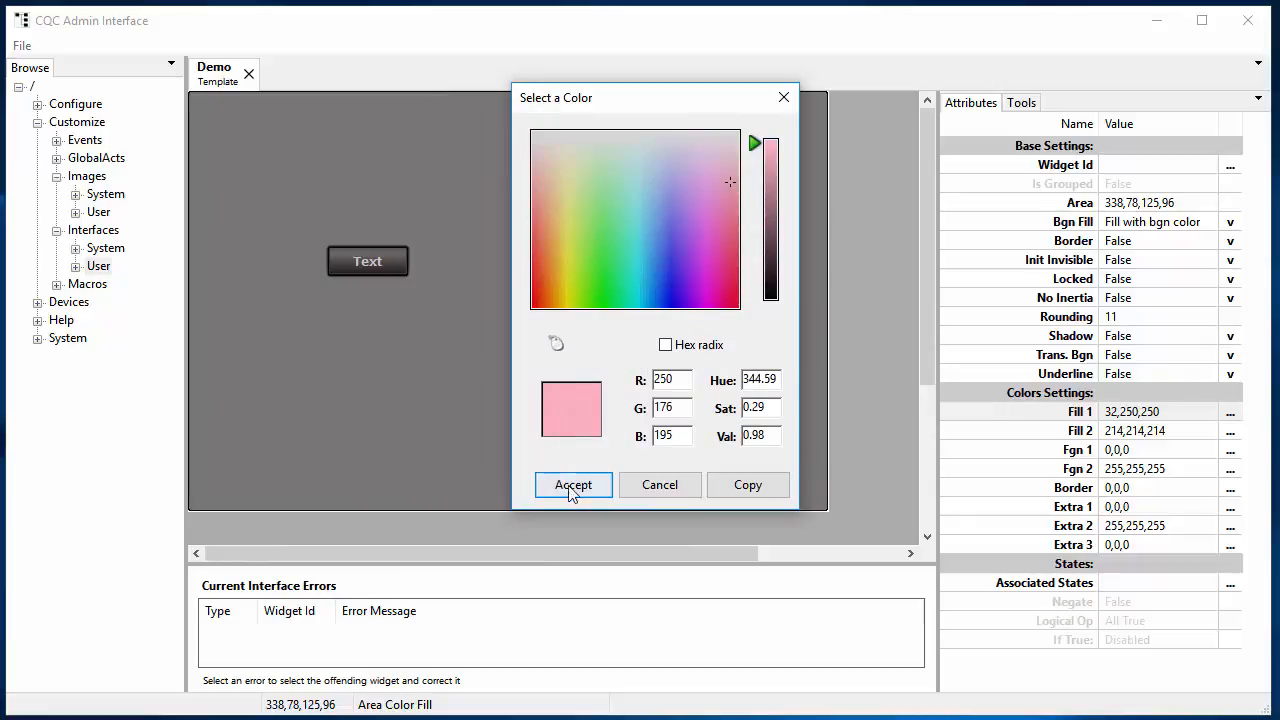
{"action": "left_click", "coordinate": [572, 487]}
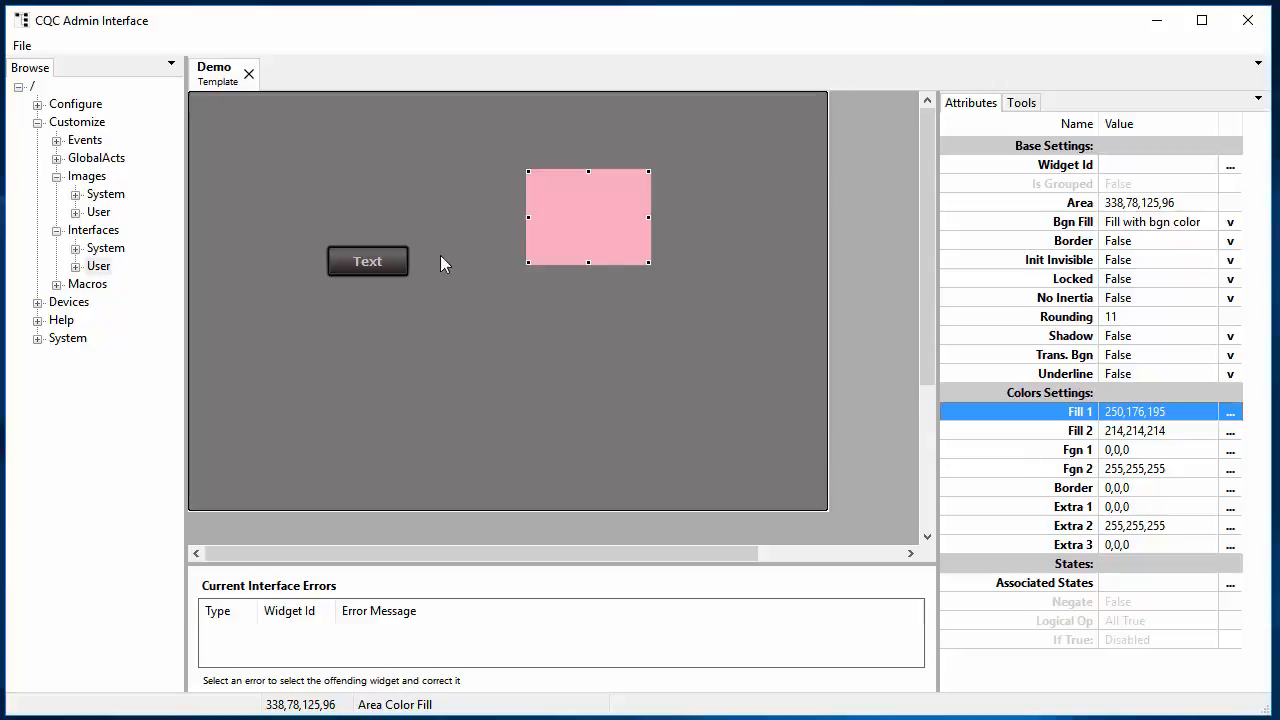
- Select the Text button, examine its text attributes down to Effect Ofs, and reselect the template background
{"action": "left_click", "coordinate": [378, 262]}
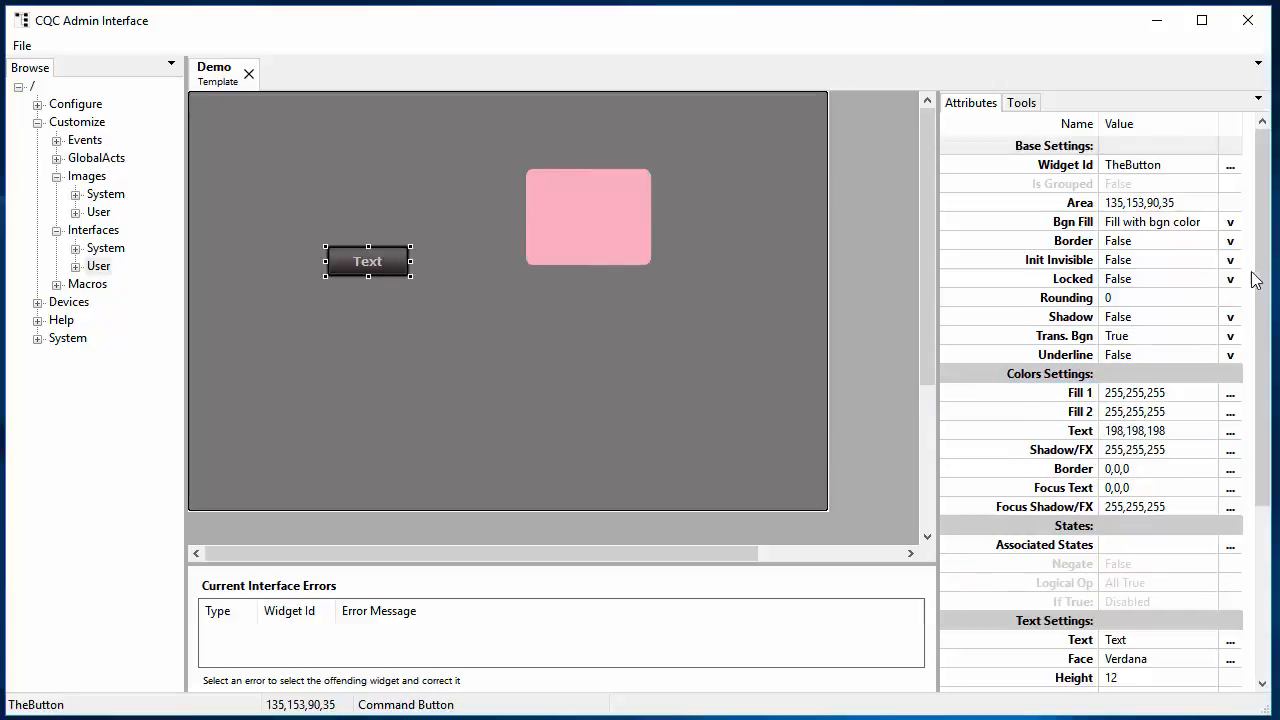
{"action": "scroll", "coordinate": [1265, 310], "scroll_direction": "down", "scroll_amount": 1}
{"action": "scroll", "coordinate": [1265, 325], "scroll_direction": "down", "scroll_amount": 4}
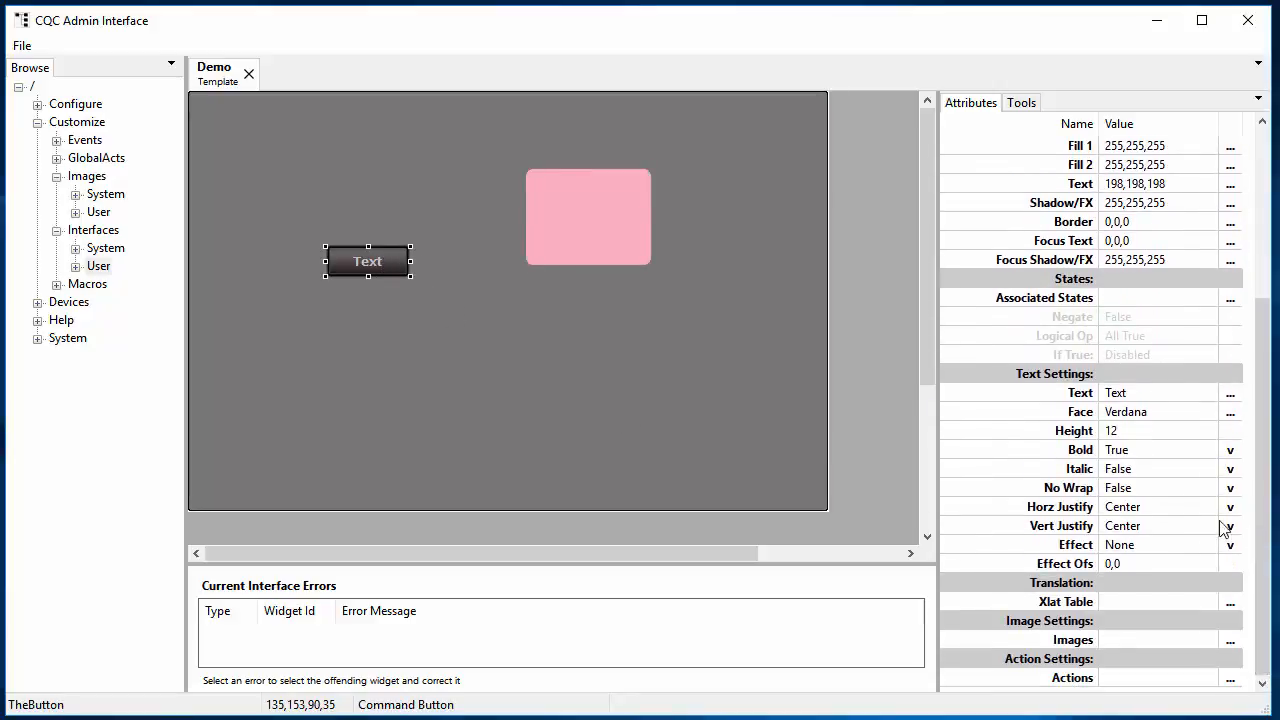
{"action": "left_click", "coordinate": [1149, 564]}
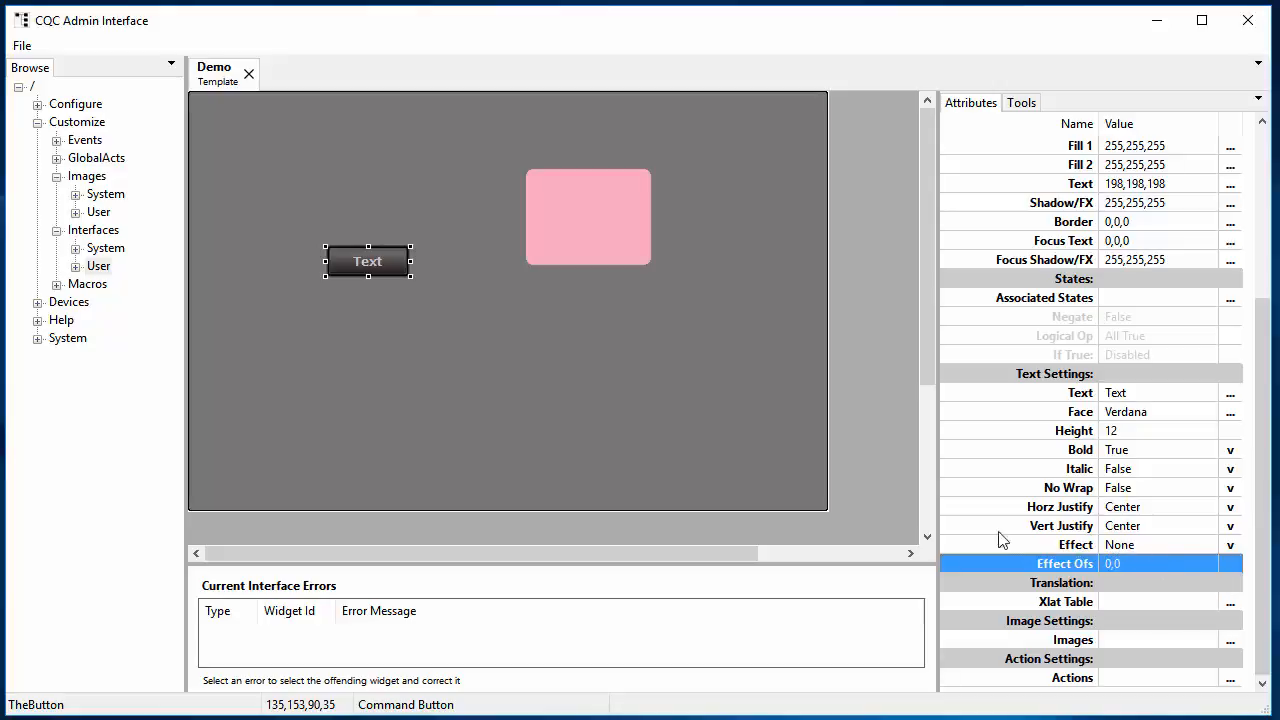
{"action": "left_click", "coordinate": [482, 350]}
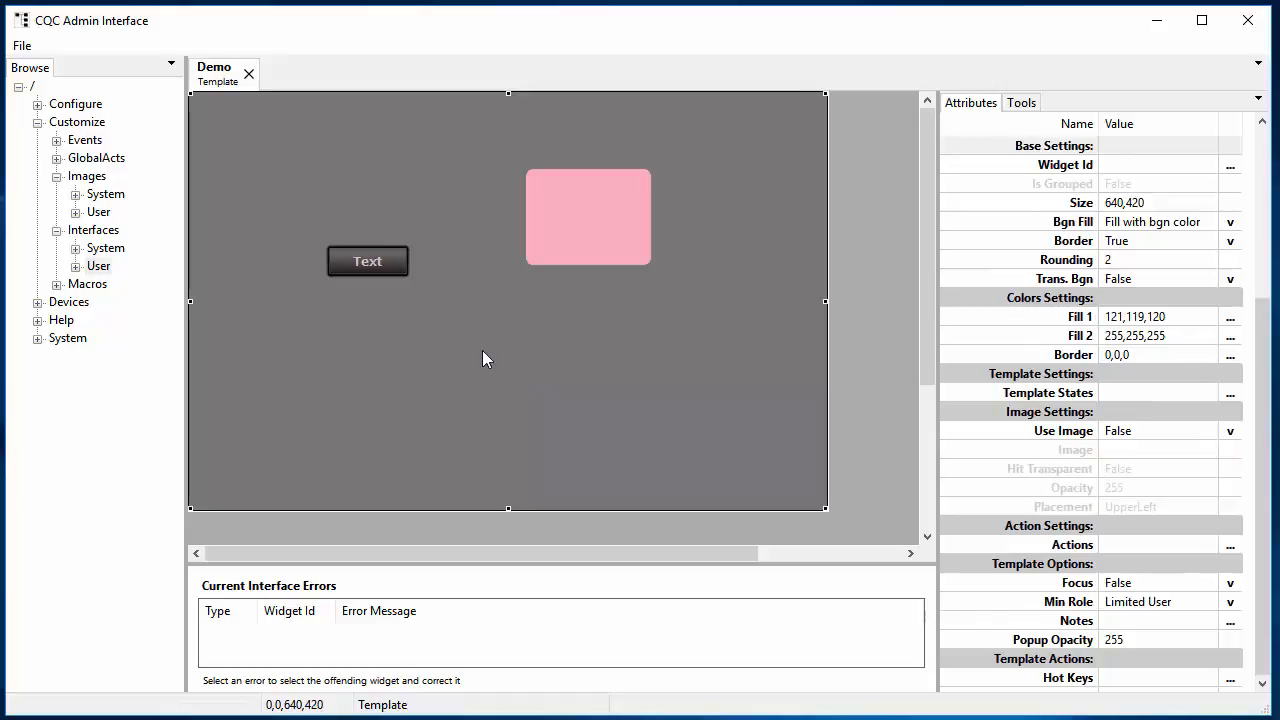
- Insert a Static Text widget in the template's empty area below the color fill and enlarge it to about 174 by 53
{"action": "right_click", "coordinate": [482, 359]}
{"action": "mouse_move", "coordinate": [350, 3]}
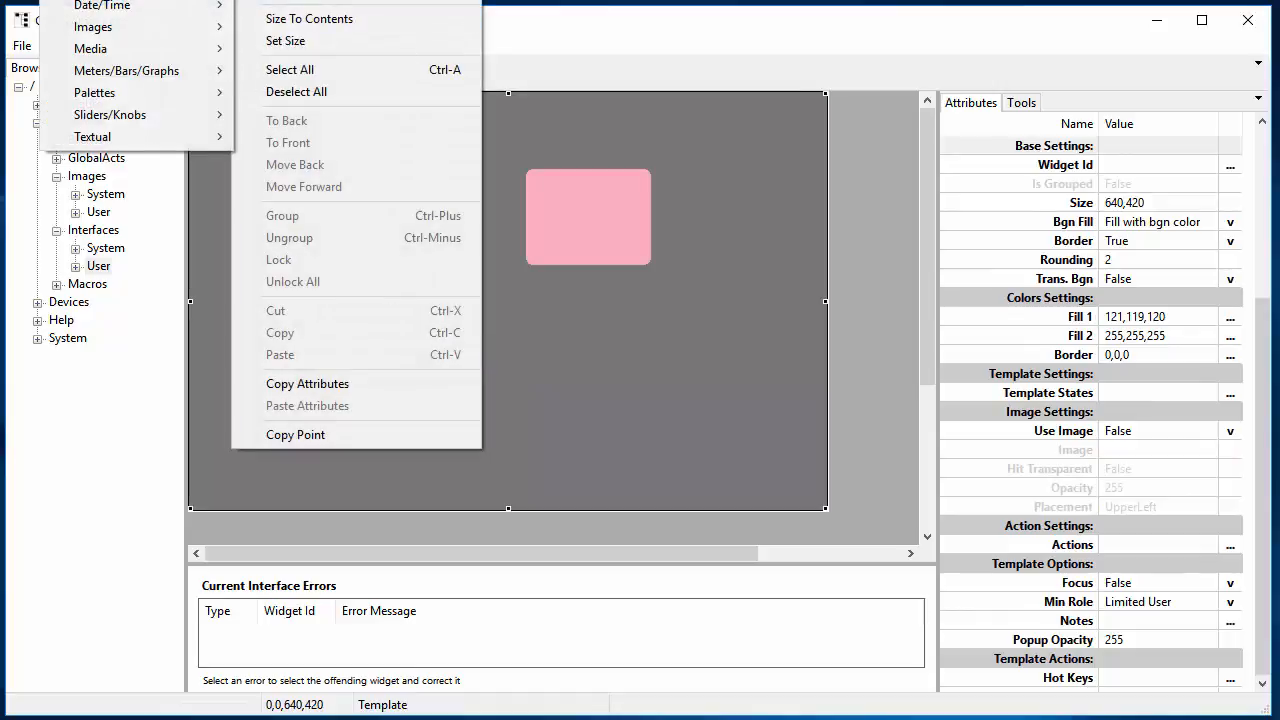
{"action": "mouse_move", "coordinate": [137, 138]}
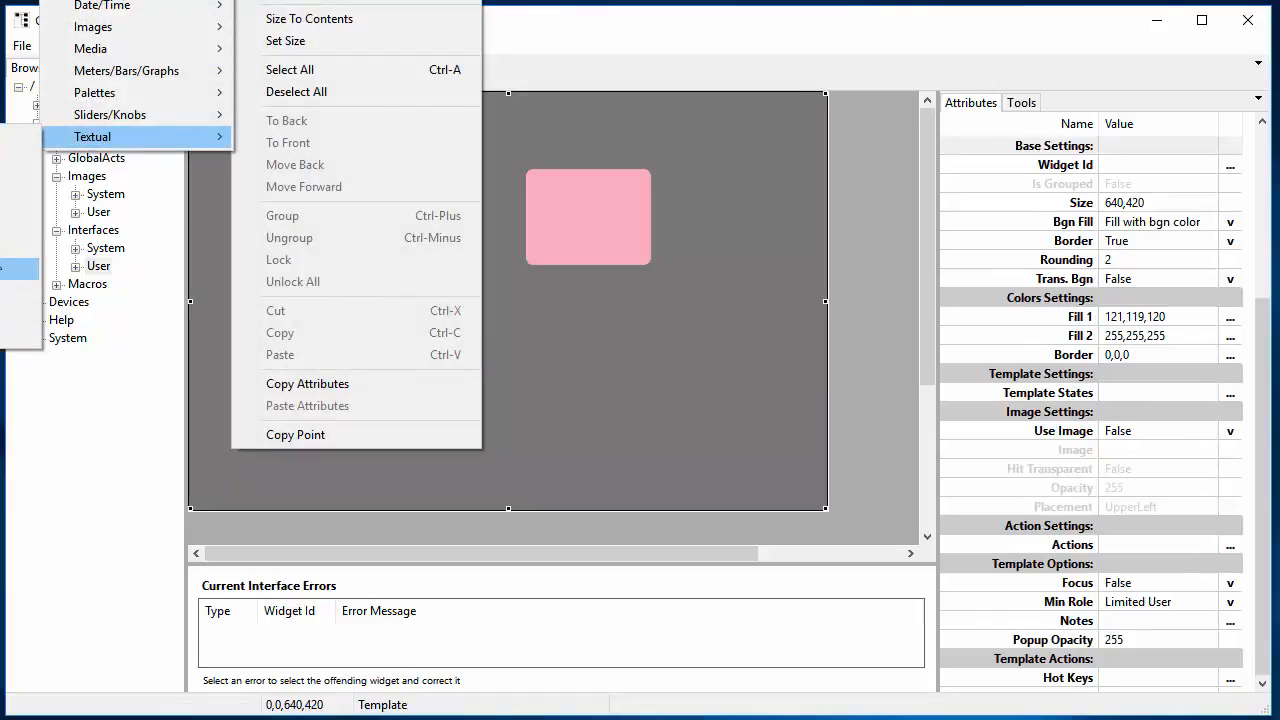
{"action": "left_click", "coordinate": [18, 246]}
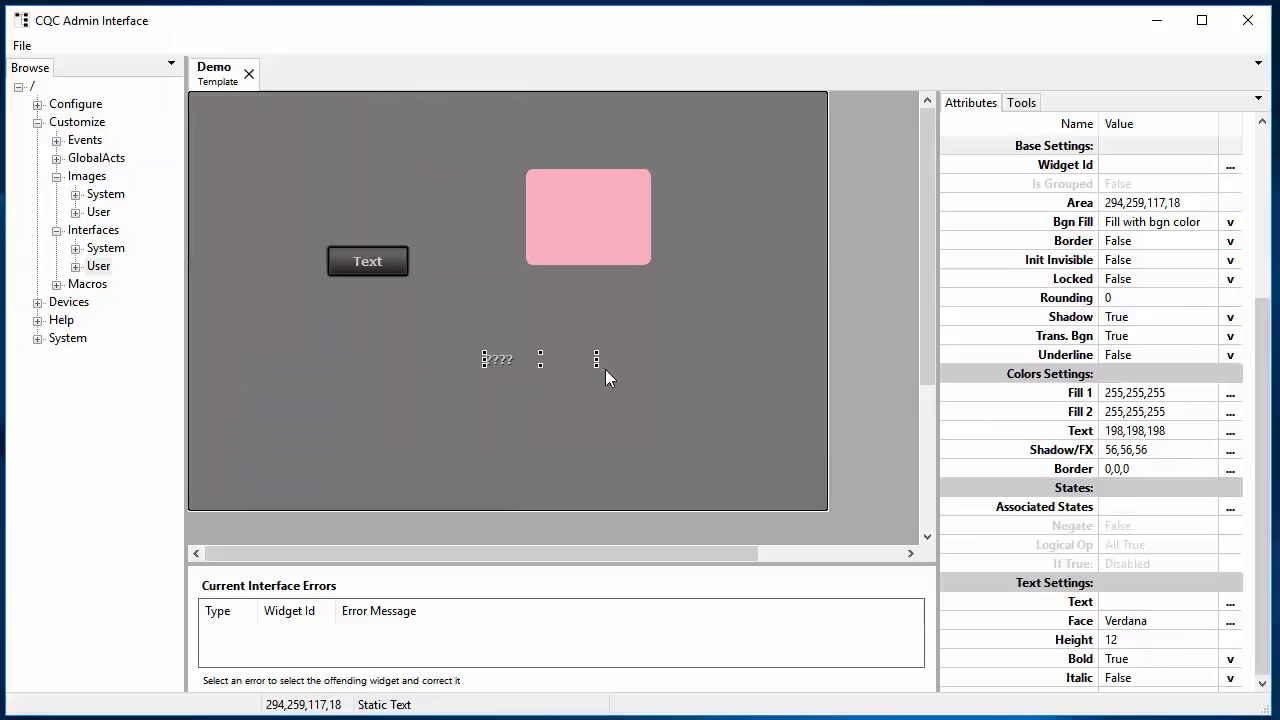
{"action": "left_click_drag", "start_coordinate": [596, 367], "coordinate": [653, 400]}
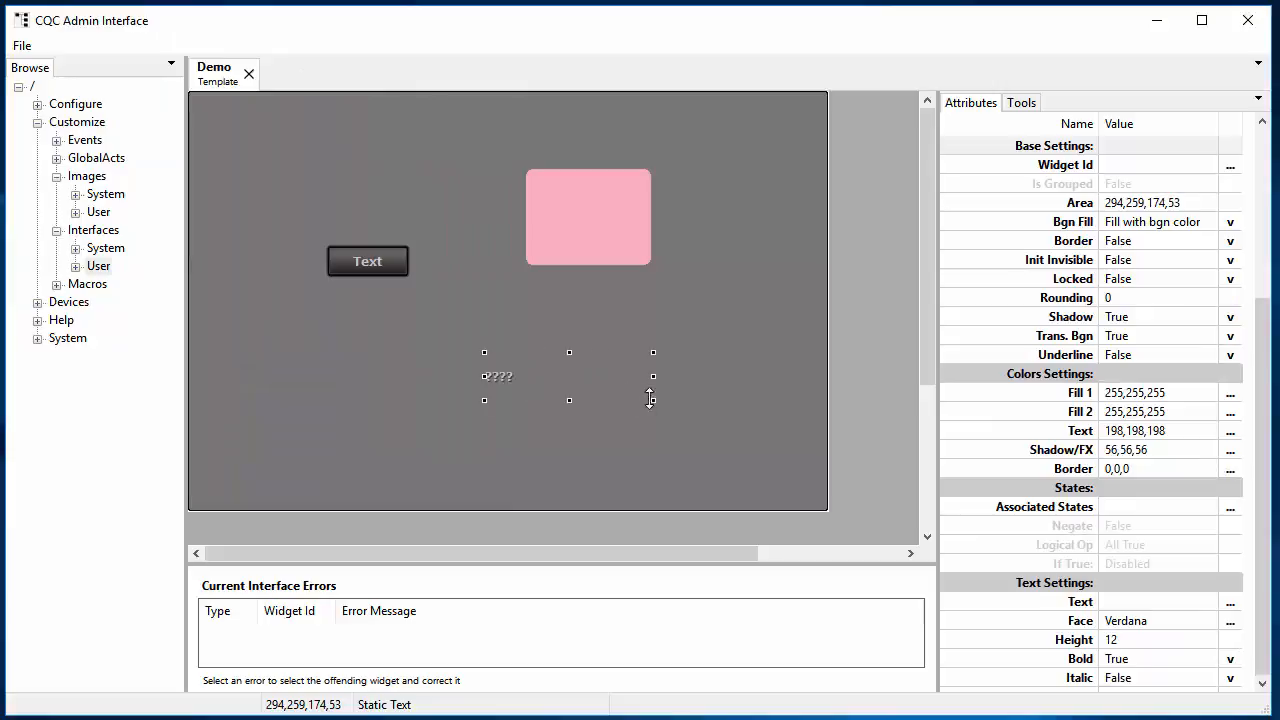
- Set the static text widget's Shadow to False and its text Height to 21
{"action": "left_click", "coordinate": [1143, 320]}
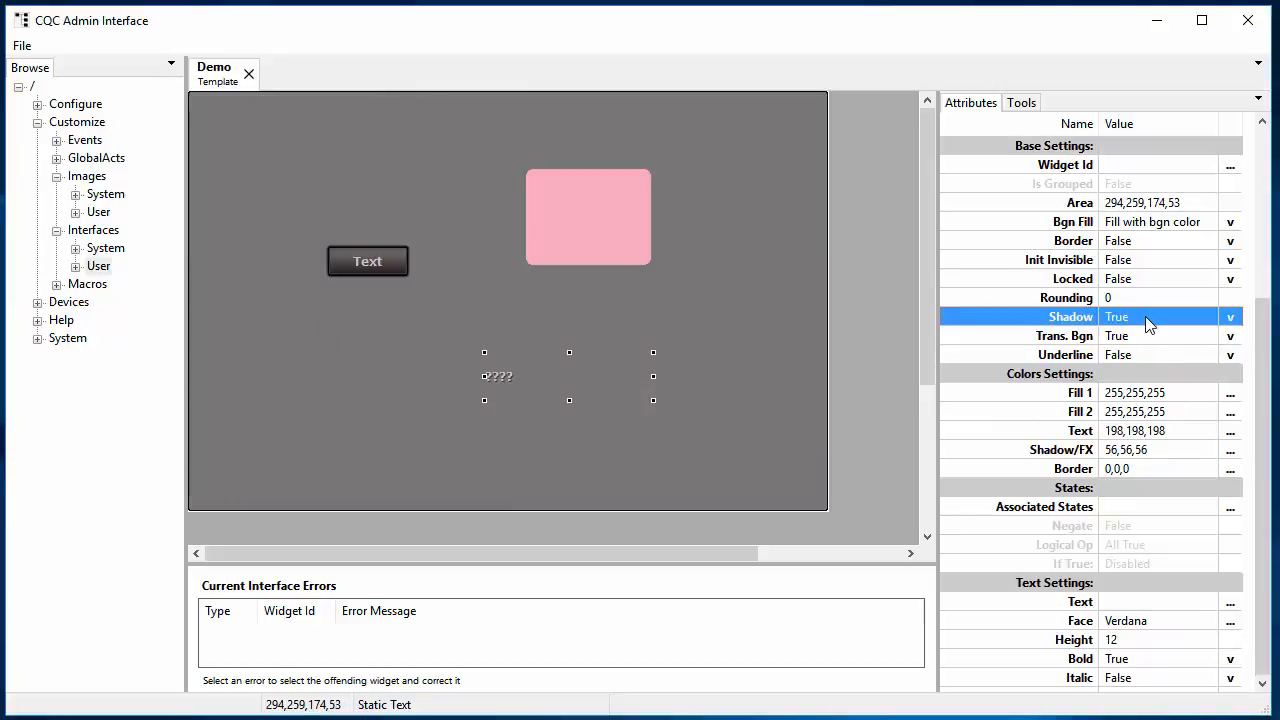
{"action": "double_click", "coordinate": [1146, 320]}
{"action": "scroll", "coordinate": [1143, 606], "scroll_direction": "down", "scroll_amount": 4}
{"action": "left_click", "coordinate": [1137, 455]}
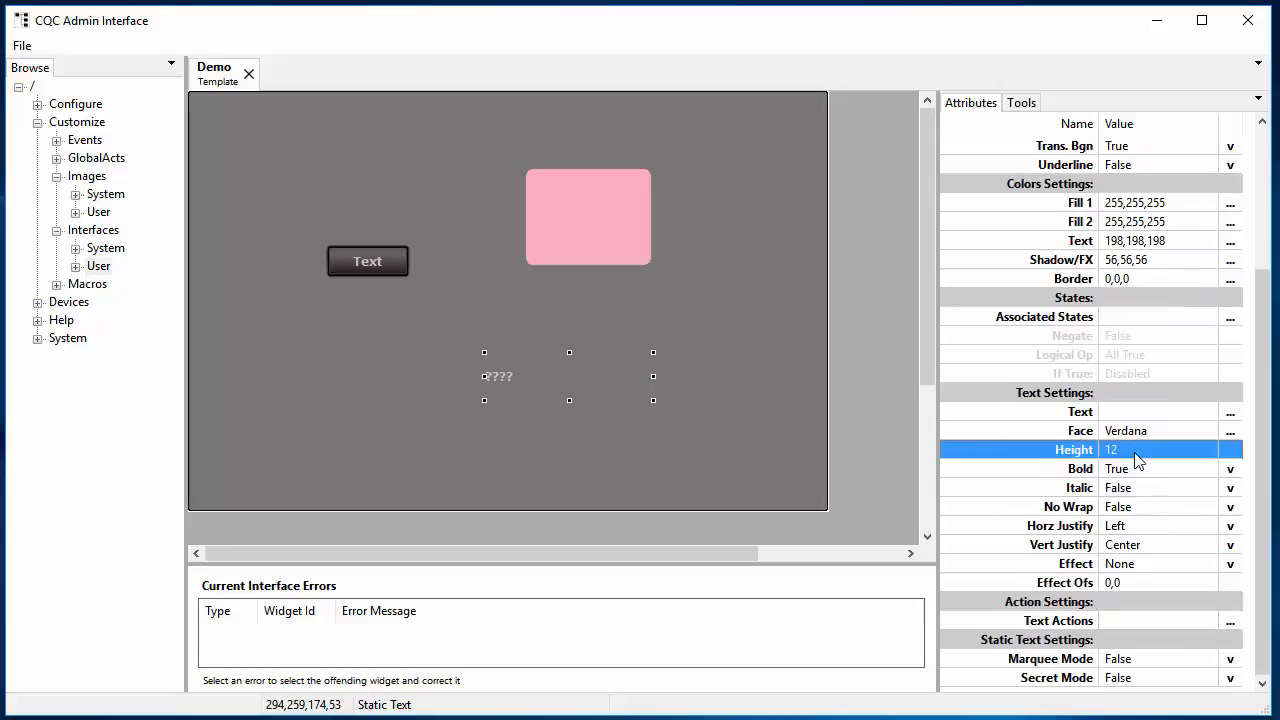
{"action": "scroll", "coordinate": [1137, 459], "scroll_direction": "up", "scroll_amount": 9}
- Pick a near-white, RGB 248,248,248, as the static text's Text color in the color selection dialog
{"action": "left_click", "coordinate": [1152, 243]}
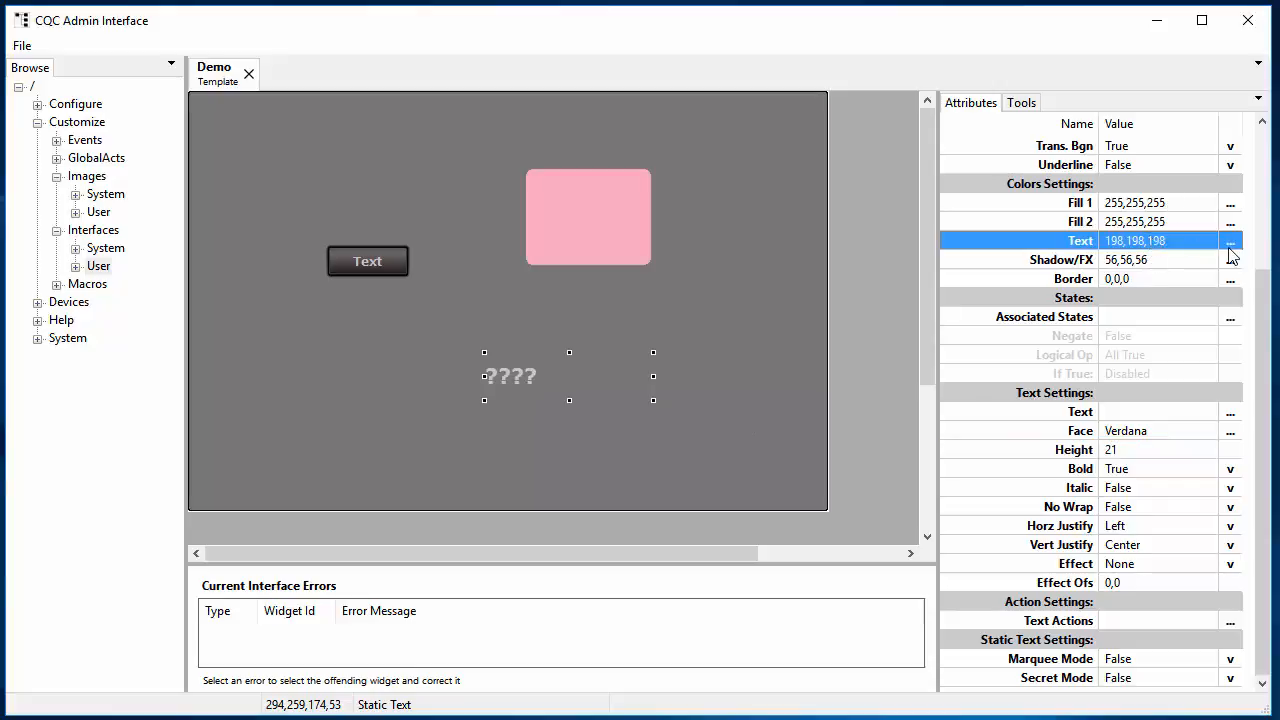
{"action": "left_click", "coordinate": [1230, 242]}
{"action": "left_click_drag", "start_coordinate": [492, 275], "coordinate": [491, 449]}
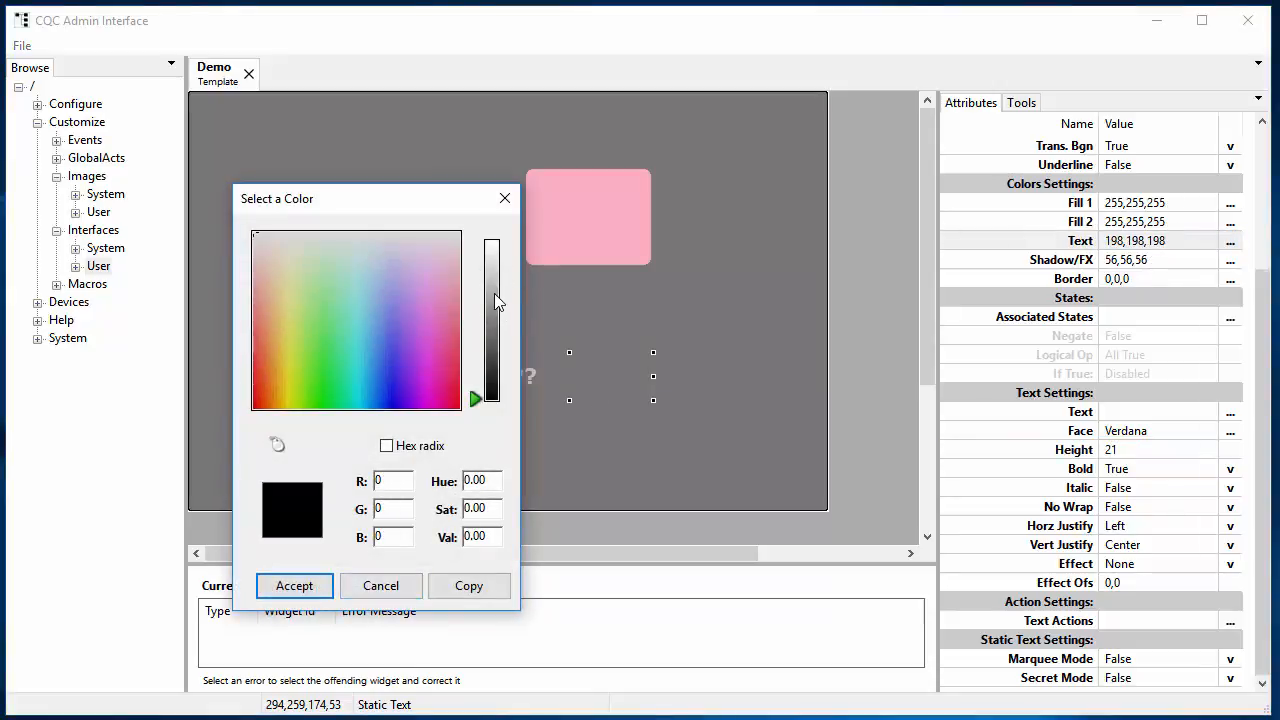
{"action": "left_click", "coordinate": [492, 252]}
{"action": "left_click", "coordinate": [294, 585]}
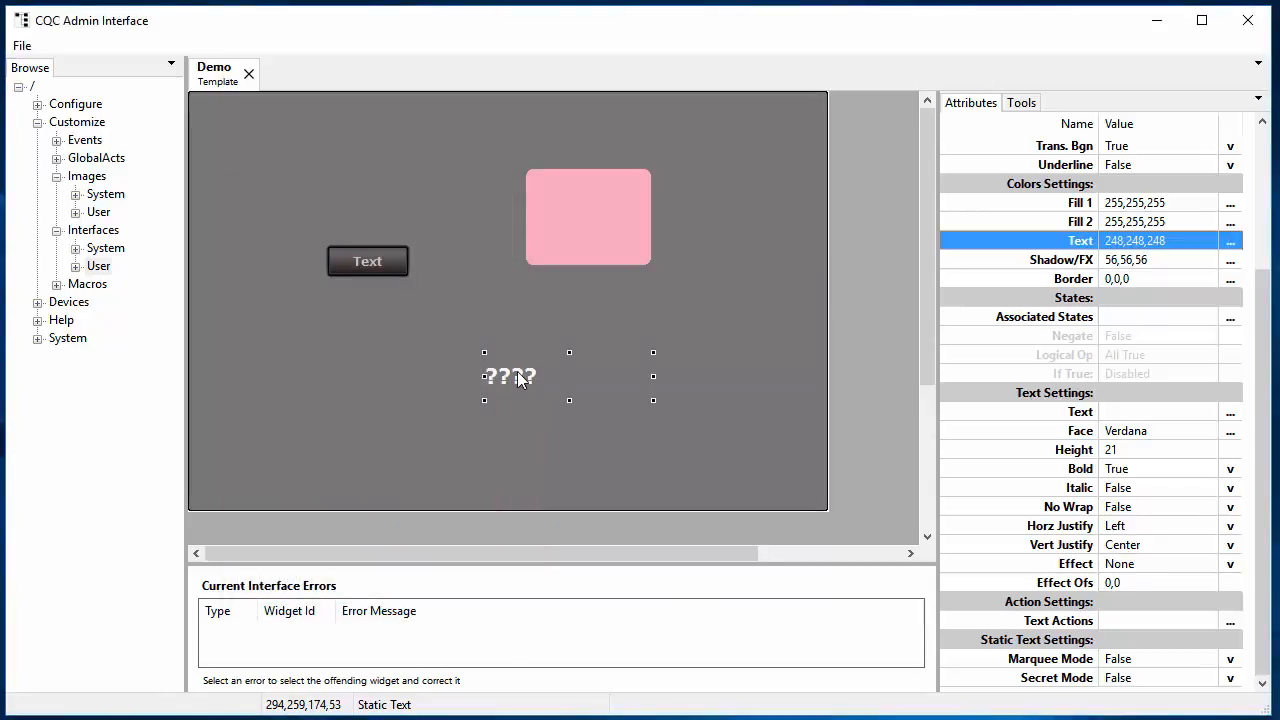
- Apply the Drop Shadow effect to the static text and set its Shadow/FX color to black, 0,0,0
{"action": "left_click", "coordinate": [1133, 566]}
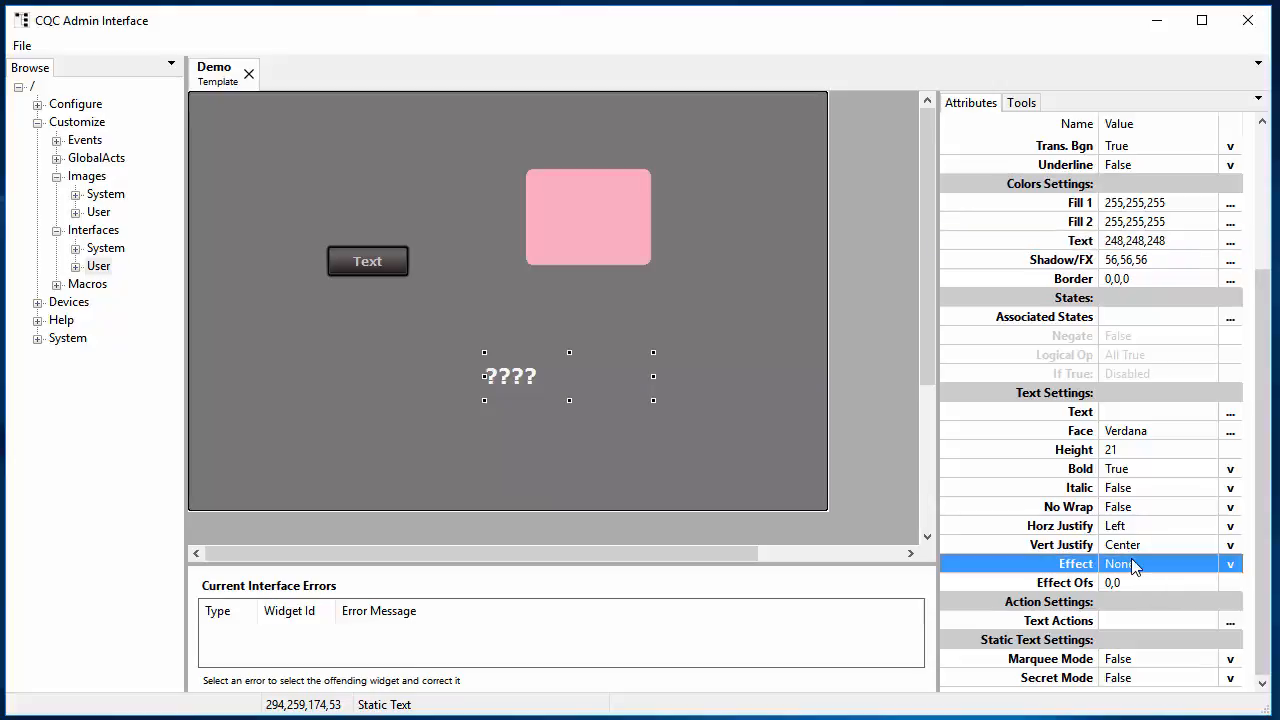
{"action": "left_click", "coordinate": [1232, 566]}
{"action": "left_click", "coordinate": [1192, 700]}
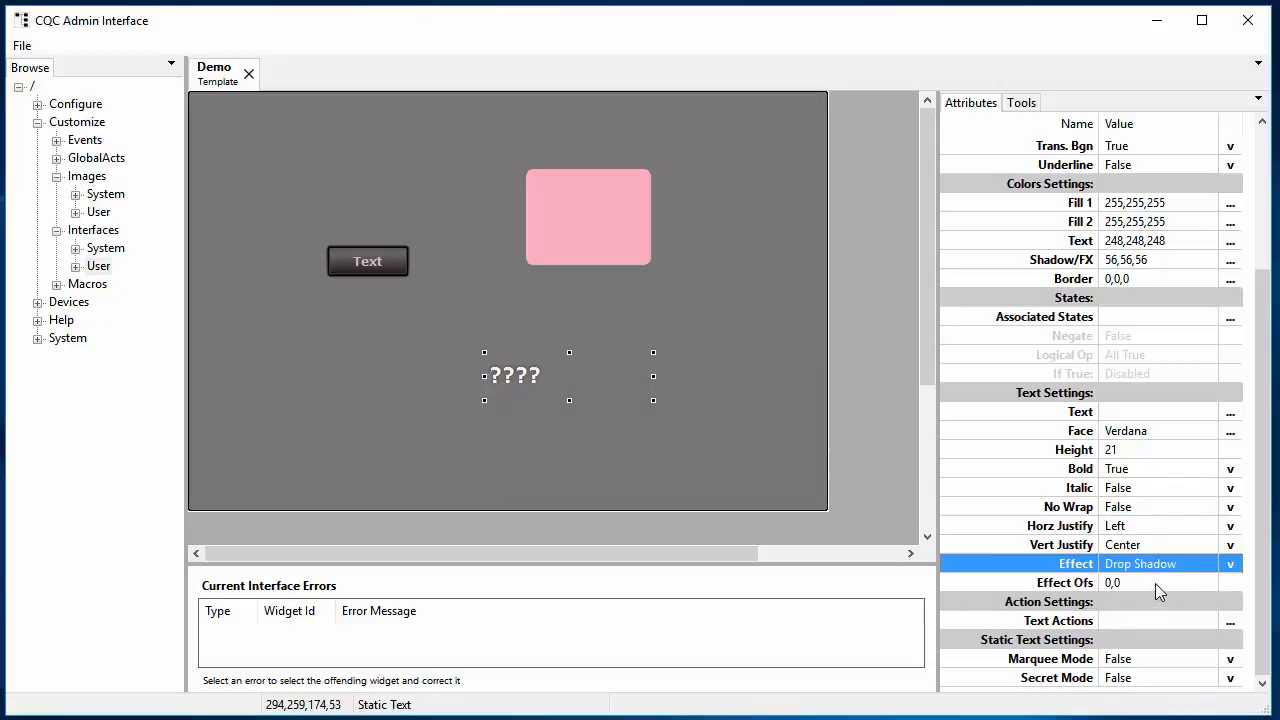
{"action": "left_click", "coordinate": [1157, 262]}
{"action": "left_click", "coordinate": [1230, 260]}
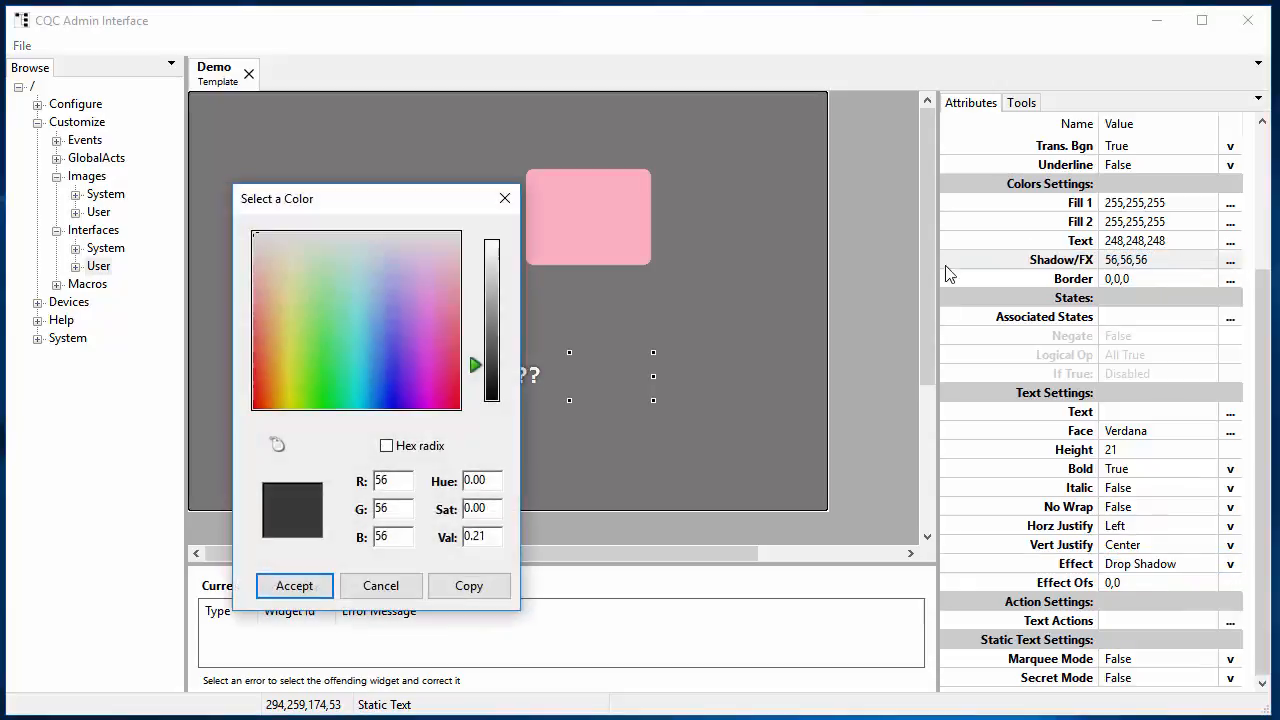
{"action": "left_click", "coordinate": [491, 398]}
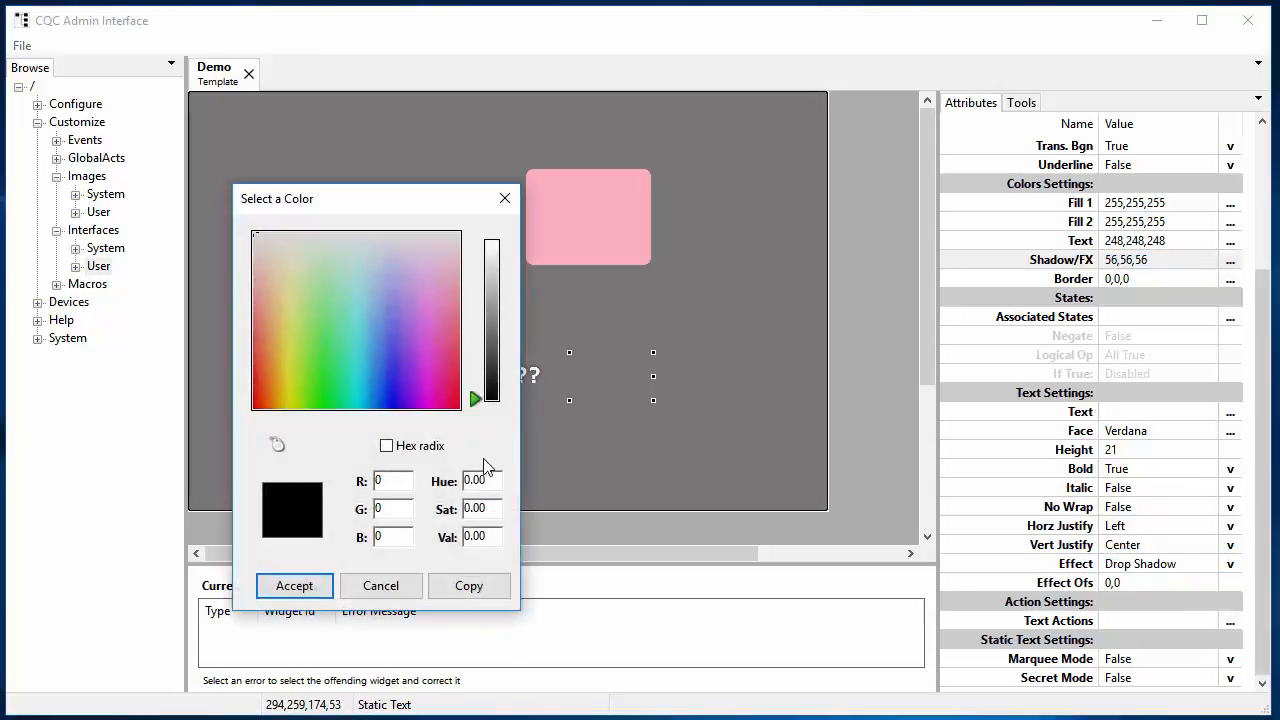
{"action": "left_click", "coordinate": [297, 586]}
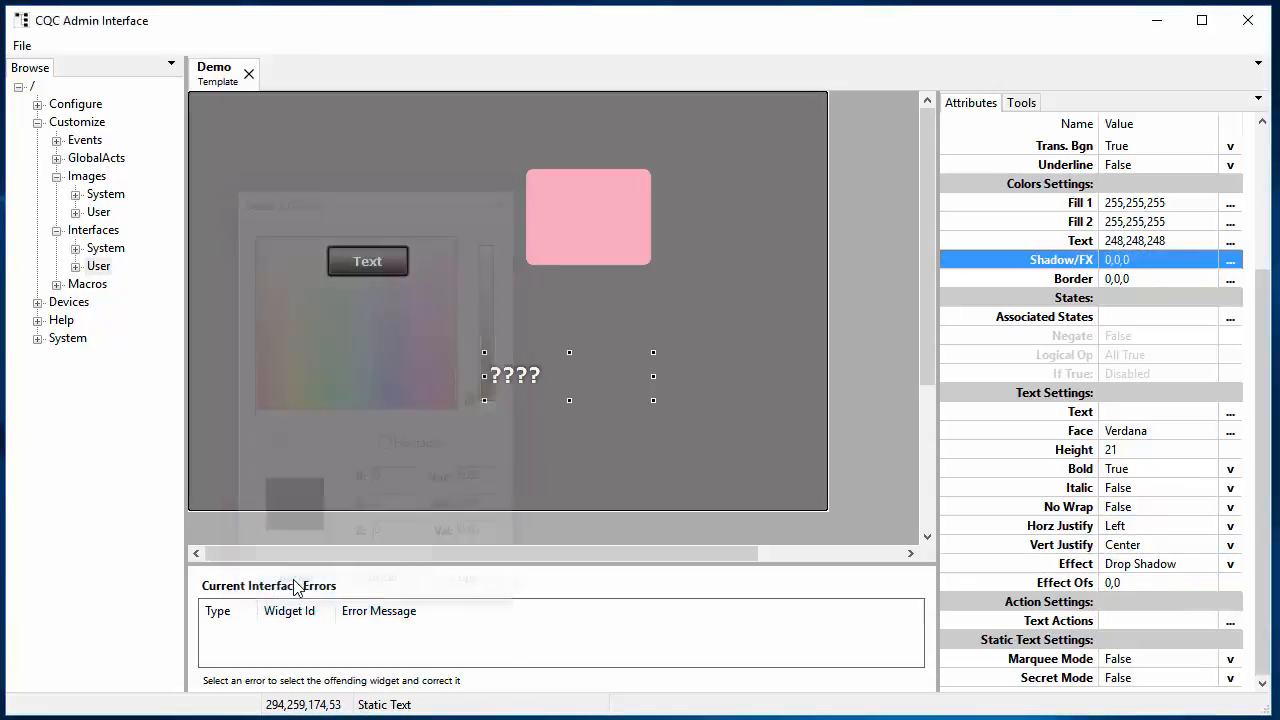
- Set the static text's Effect Ofs to 3,5 by adjusting the offsets in place
{"action": "left_click", "coordinate": [1139, 588]}
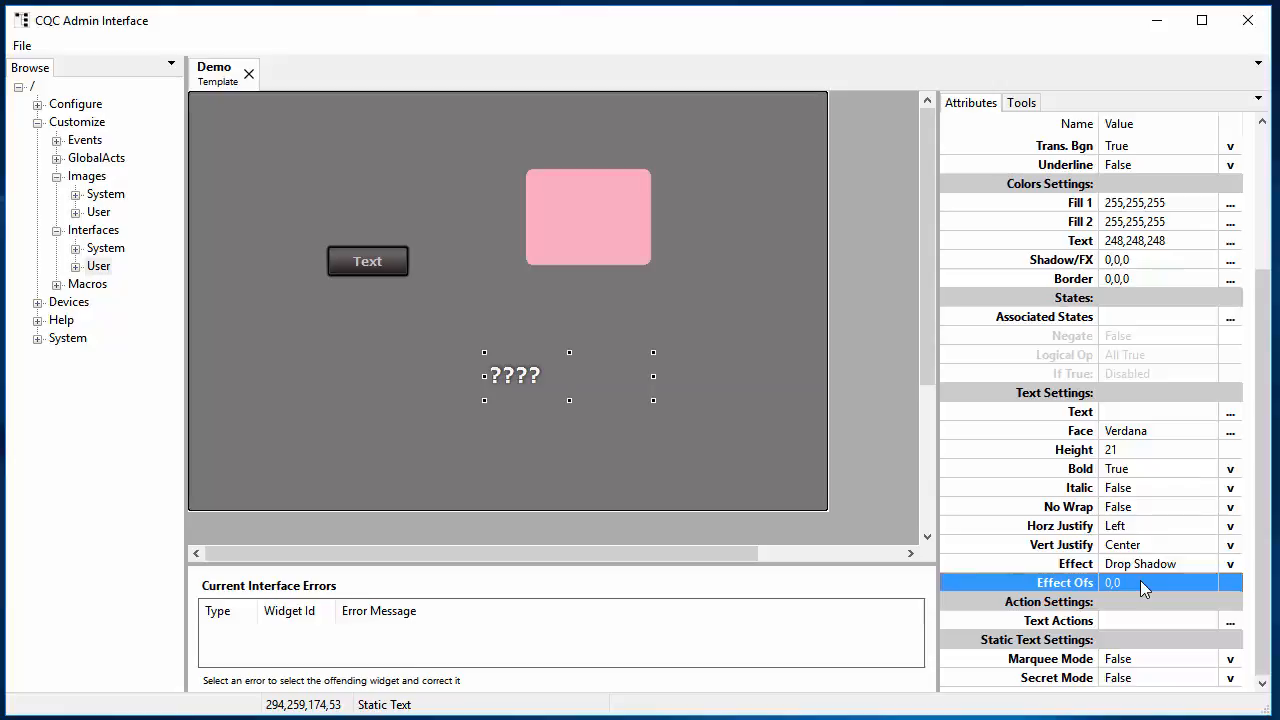
{"action": "key", "text": "ctrl+Right"}
{"action": "key", "text": "ctrl+Right"}
{"action": "key", "text": "ctrl+Down"}
{"action": "key", "text": "ctrl+Down"}
{"action": "key", "text": "ctrl+Down"}
{"action": "key", "text": "ctrl+Down"}
{"action": "key", "text": "ctrl+Down"}
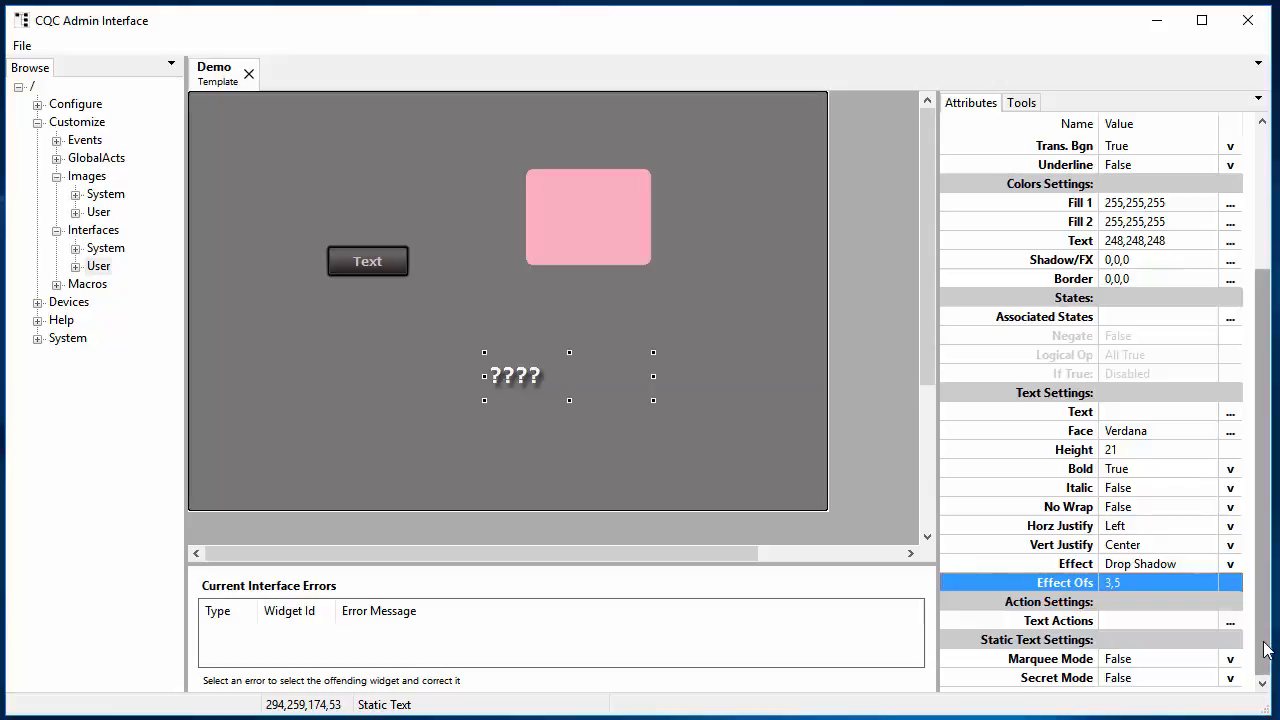
- Step through the static text's attributes from Widget Id down past the fill colors and return to Bgn Fill
{"action": "scroll", "coordinate": [1163, 505], "scroll_direction": "up", "scroll_amount": 4}
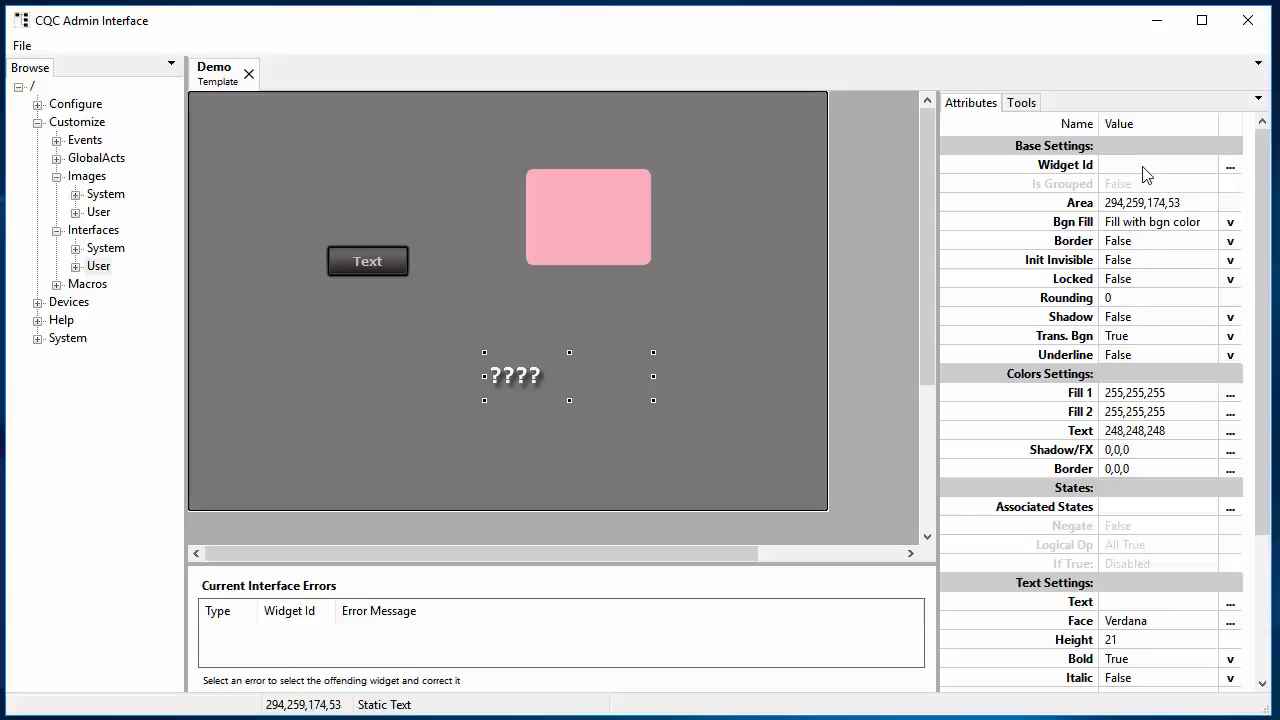
{"action": "left_click", "coordinate": [1146, 170]}
{"action": "key", "text": "Down"}
{"action": "key", "text": "Down"}
{"action": "key", "text": "Down"}
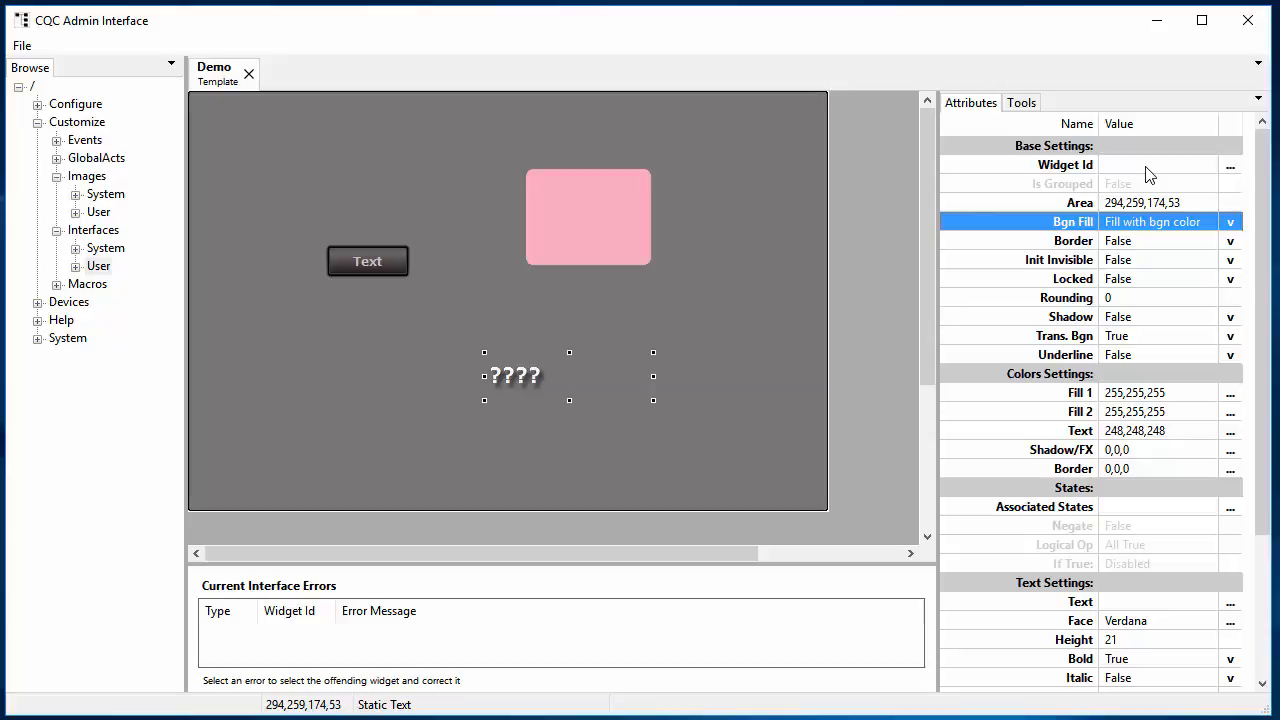
{"action": "key", "text": "Down"}
{"action": "key", "text": "Down"}
{"action": "key", "text": "Down"}
{"action": "key", "text": "Down"}
{"action": "key", "text": "Down"}
{"action": "key", "text": "Down"}
{"action": "key", "text": "Down"}
{"action": "key", "text": "Down"}
{"action": "key", "text": "Down"}
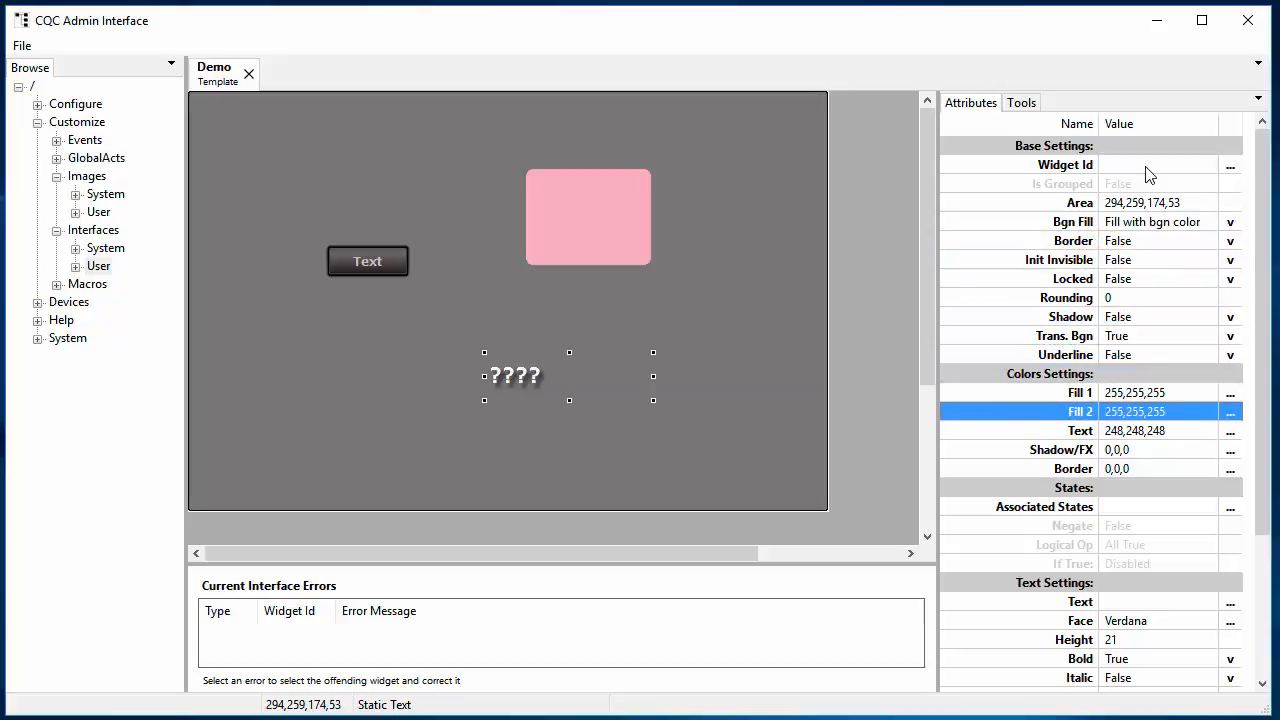
{"action": "key", "text": "Down"}
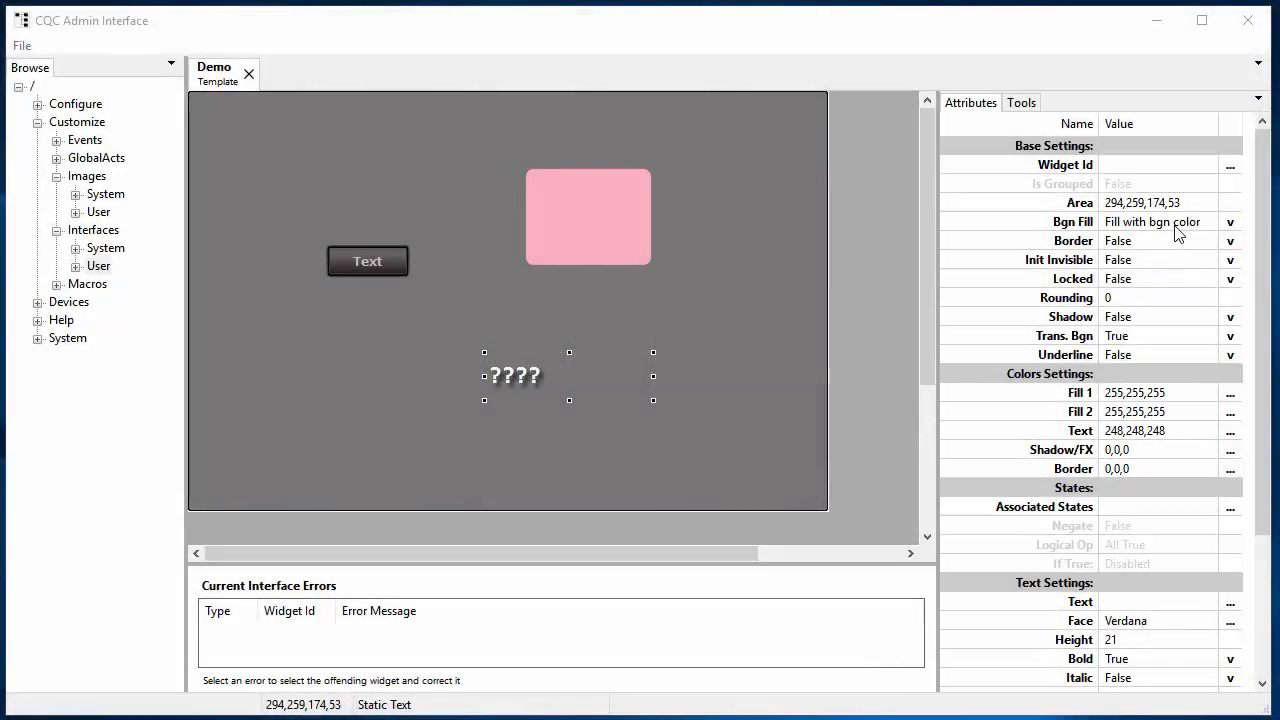
{"action": "left_click", "coordinate": [1170, 224]}
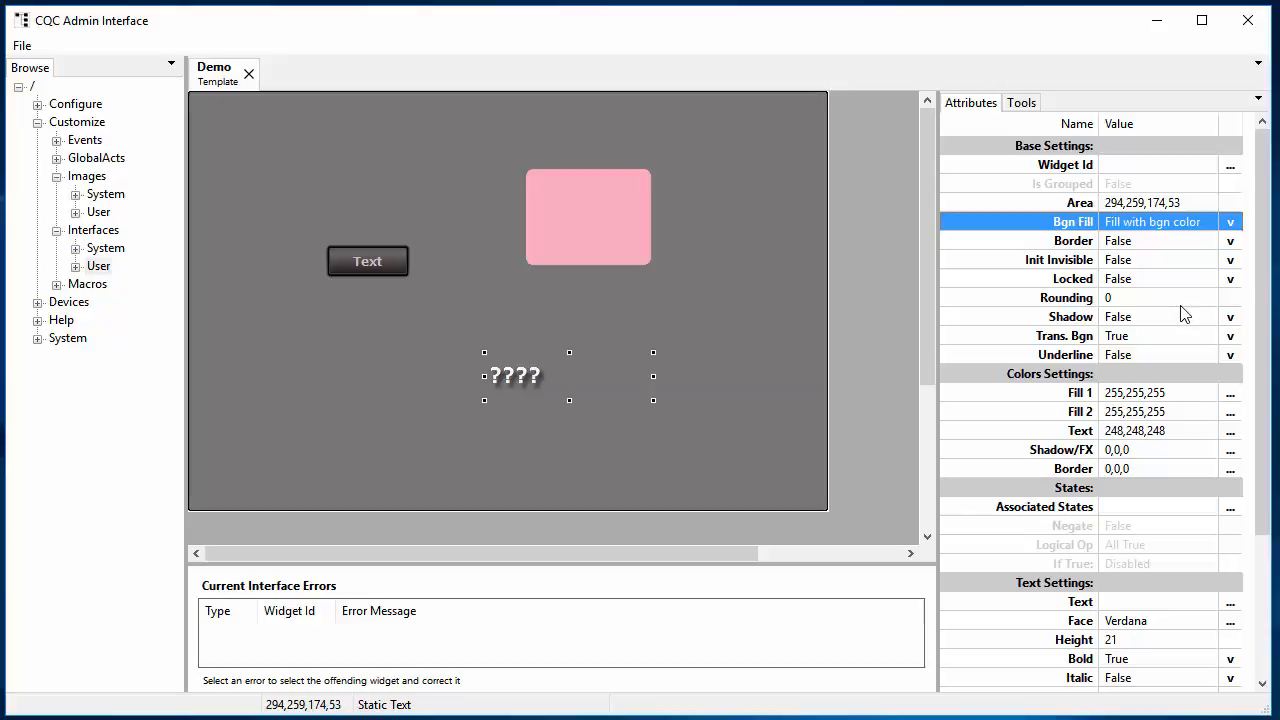
- Select the Text button, examine its OnClick commands in the action editor, and close the editor without saving
{"action": "left_click", "coordinate": [372, 266]}
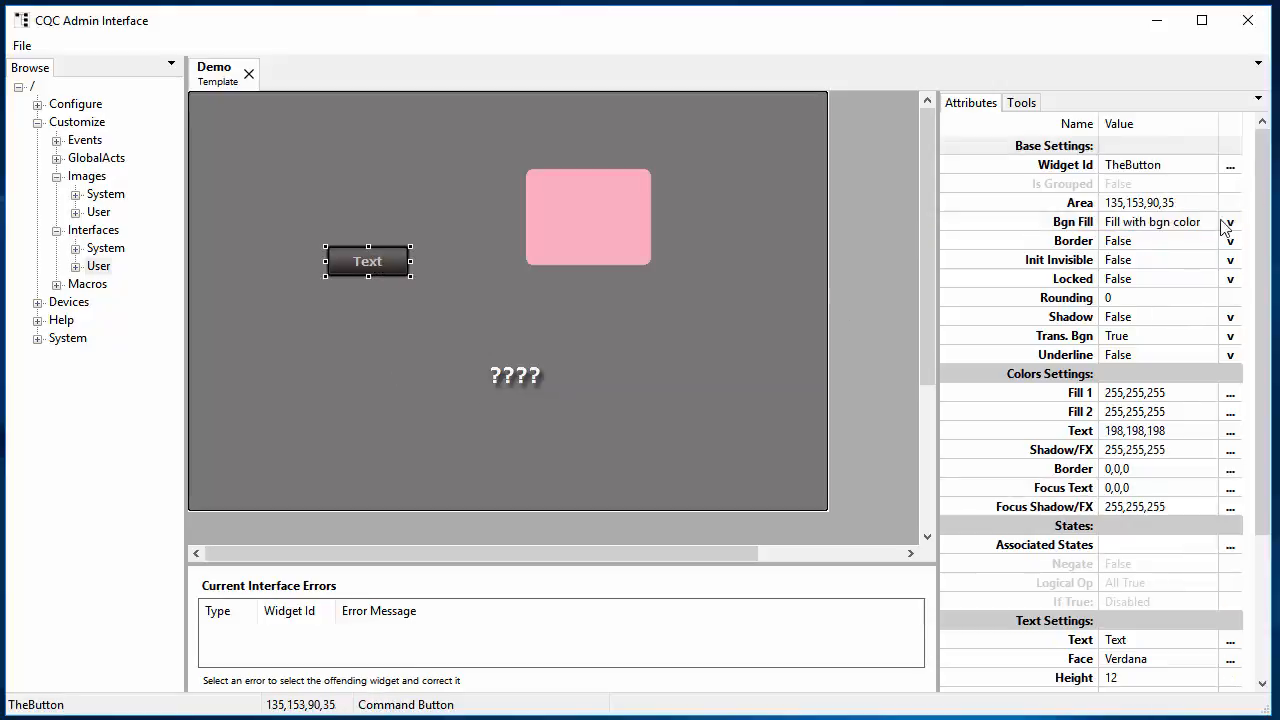
{"action": "scroll", "coordinate": [1266, 166], "scroll_direction": "down", "scroll_amount": 5}
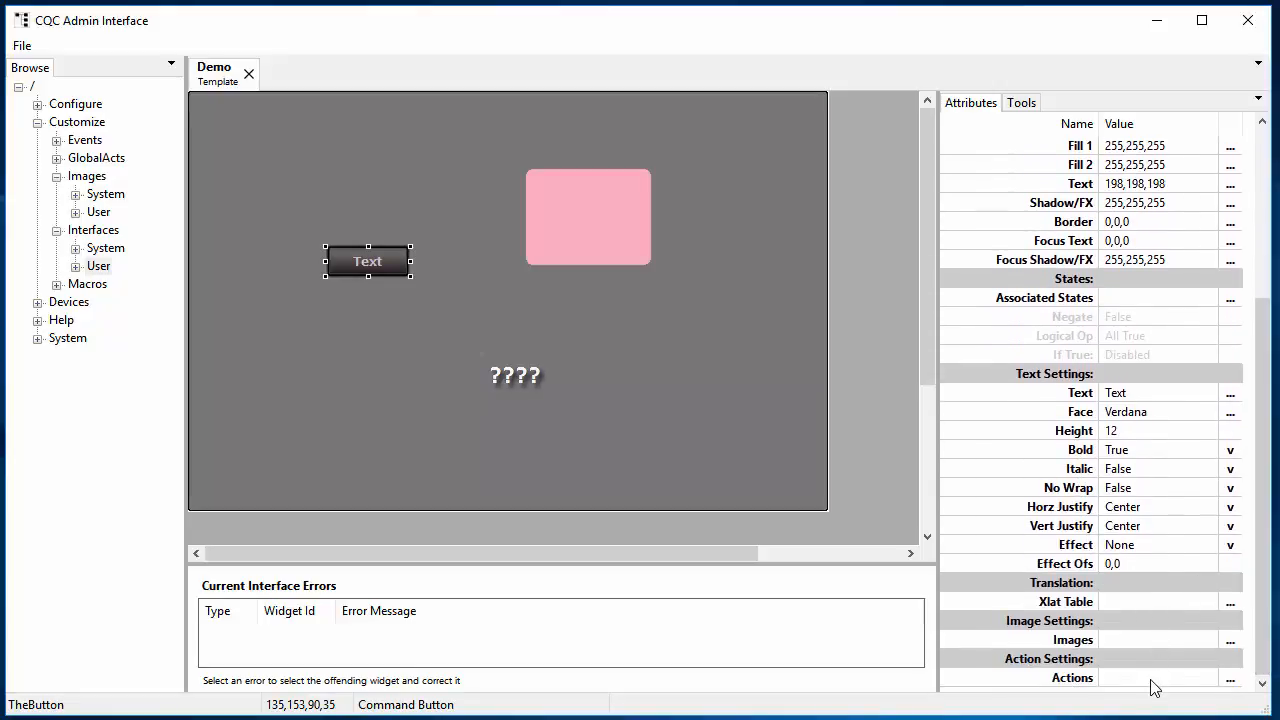
{"action": "left_click", "coordinate": [1153, 682]}
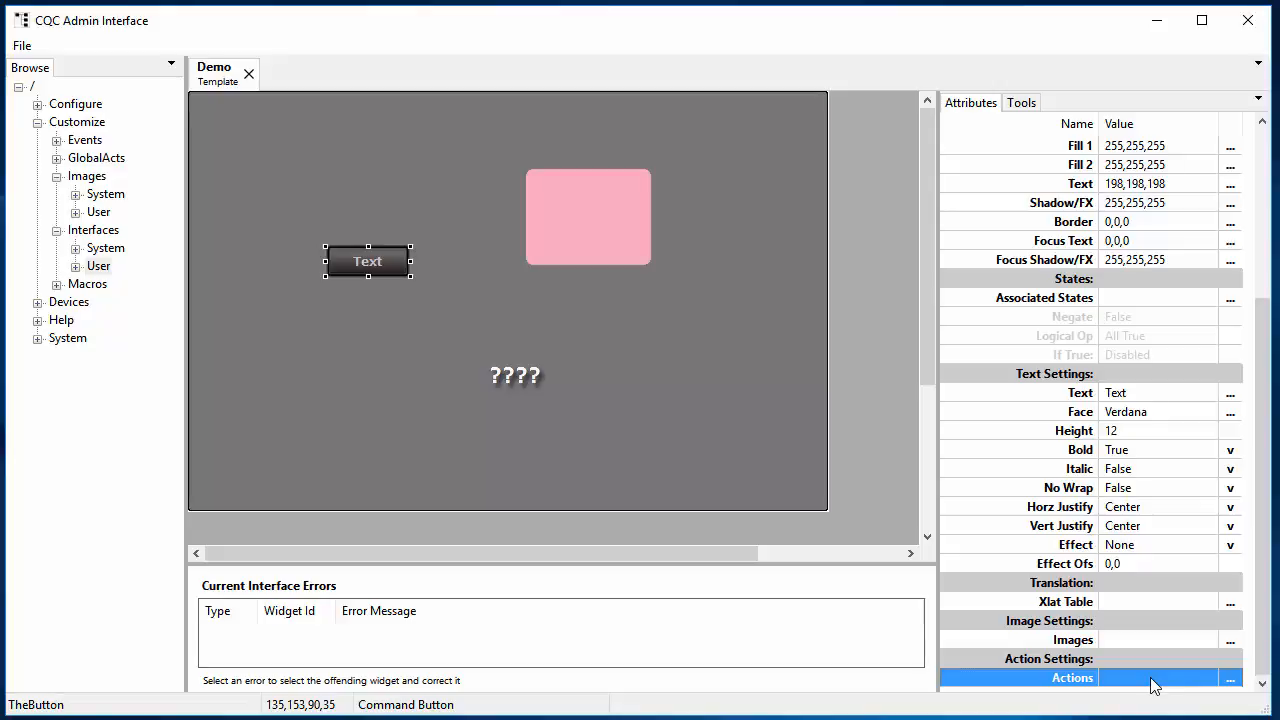
{"action": "left_click", "coordinate": [1230, 679]}
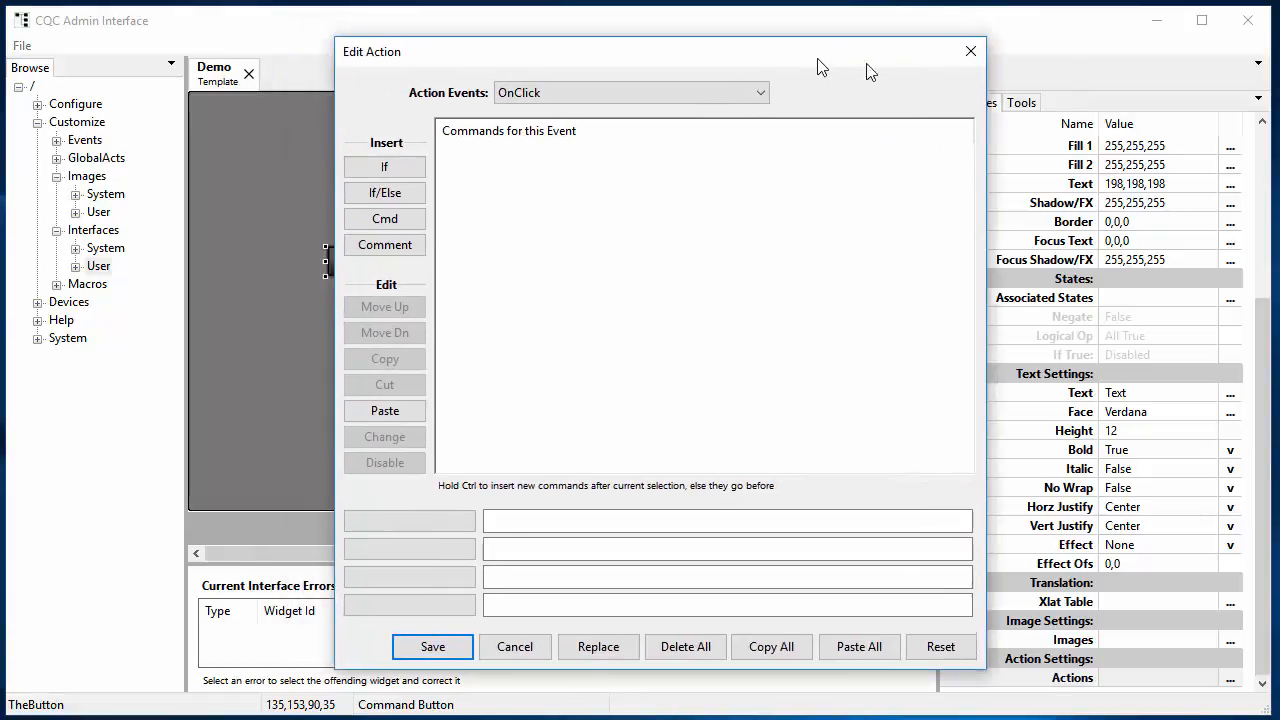
{"action": "left_click_drag", "start_coordinate": [817, 58], "coordinate": [902, 52]}
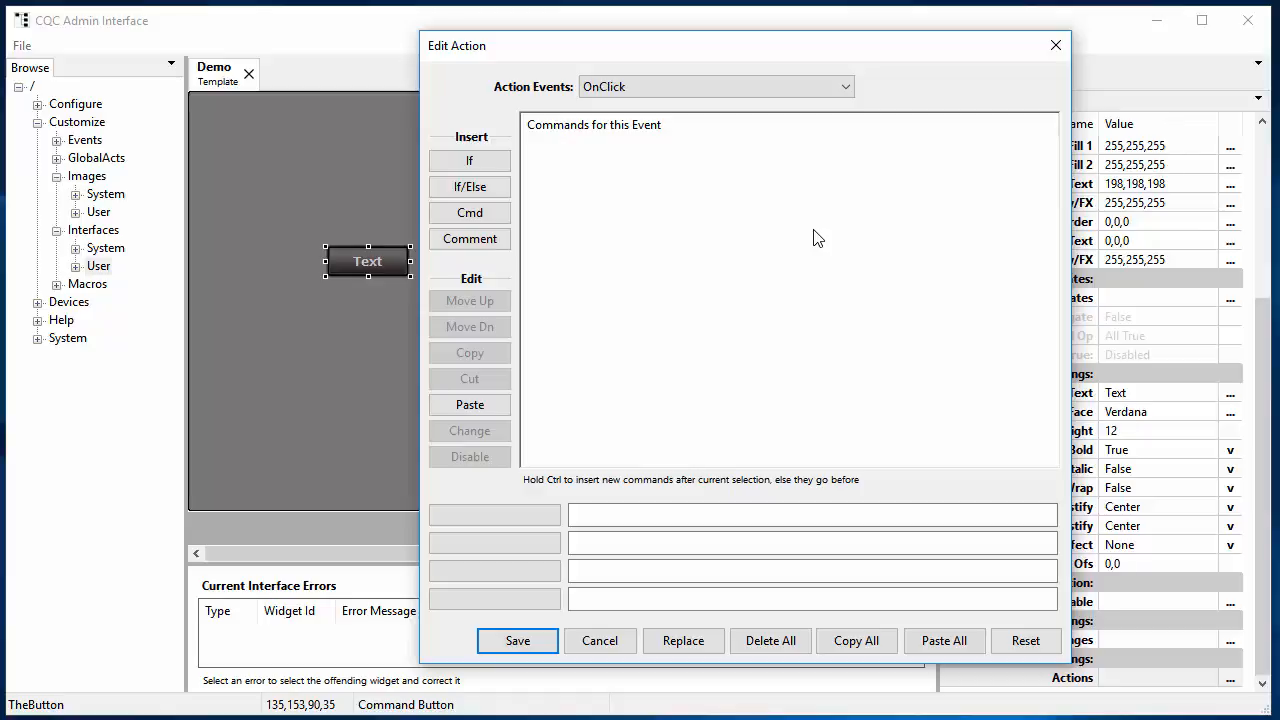
{"action": "left_click_drag", "start_coordinate": [847, 49], "coordinate": [1024, 97]}
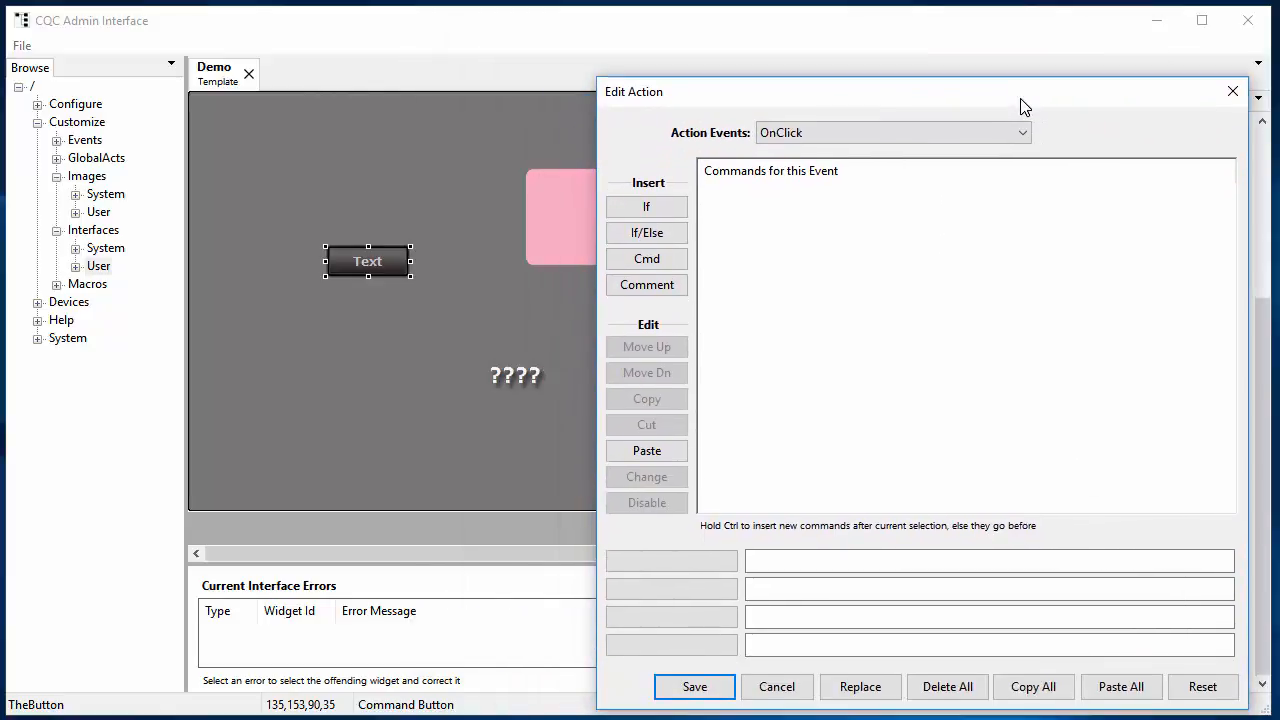
{"action": "left_click", "coordinate": [797, 689]}
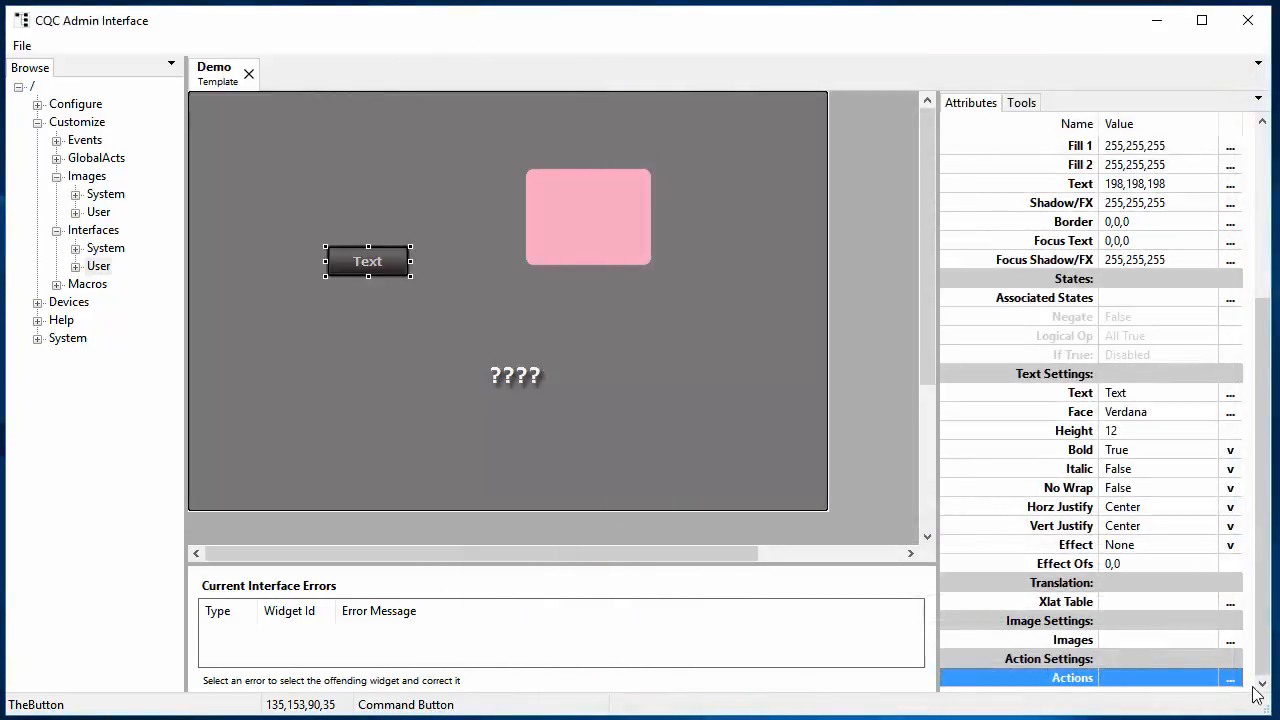
- Review the Text button's Unpressed, Pressed, Focus and Overlay images in the Image List Editor and cancel without changes
{"action": "left_click", "coordinate": [1113, 641]}
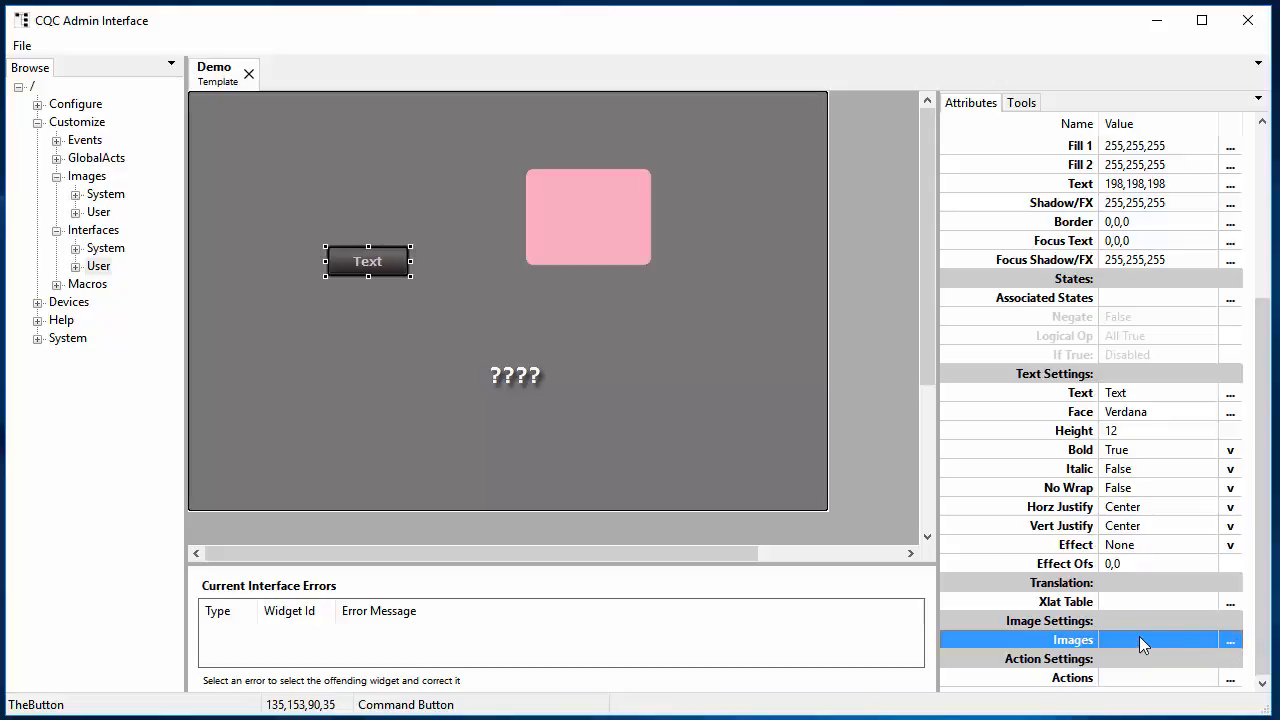
{"action": "left_click", "coordinate": [1231, 643]}
{"action": "left_click_drag", "start_coordinate": [518, 192], "coordinate": [758, 127]}
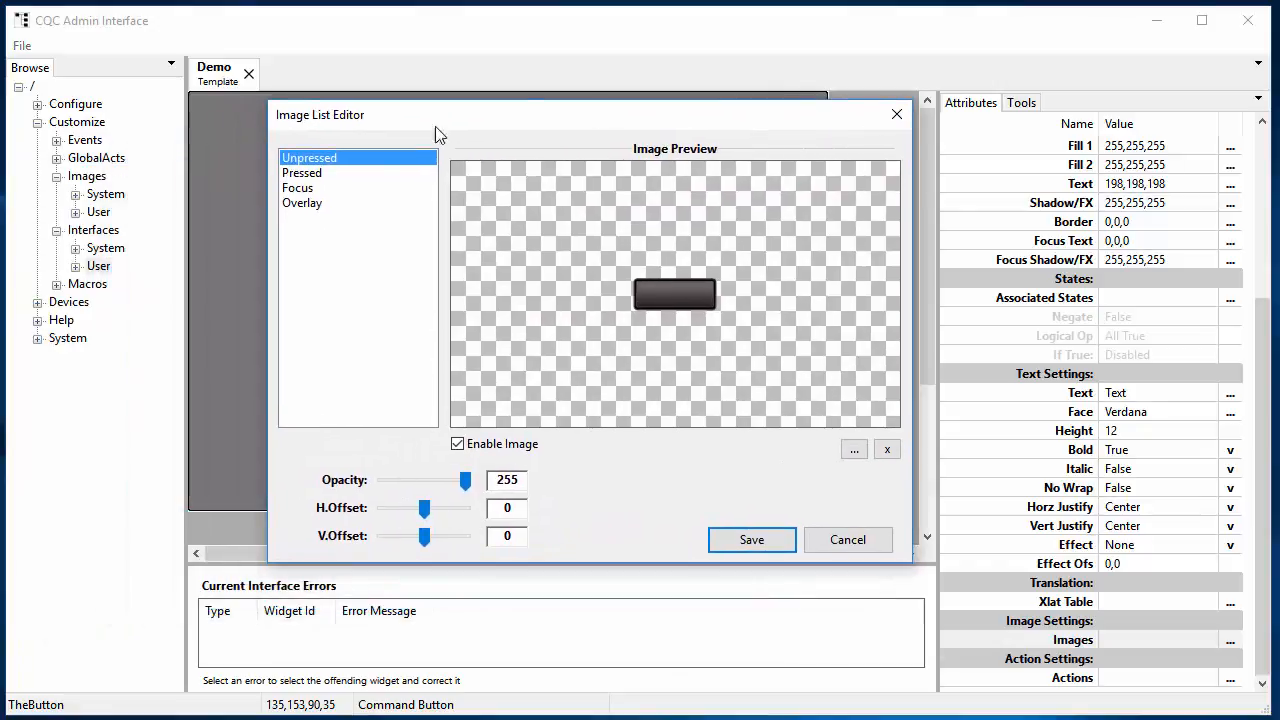
{"action": "left_click", "coordinate": [318, 174]}
{"action": "left_click", "coordinate": [316, 205]}
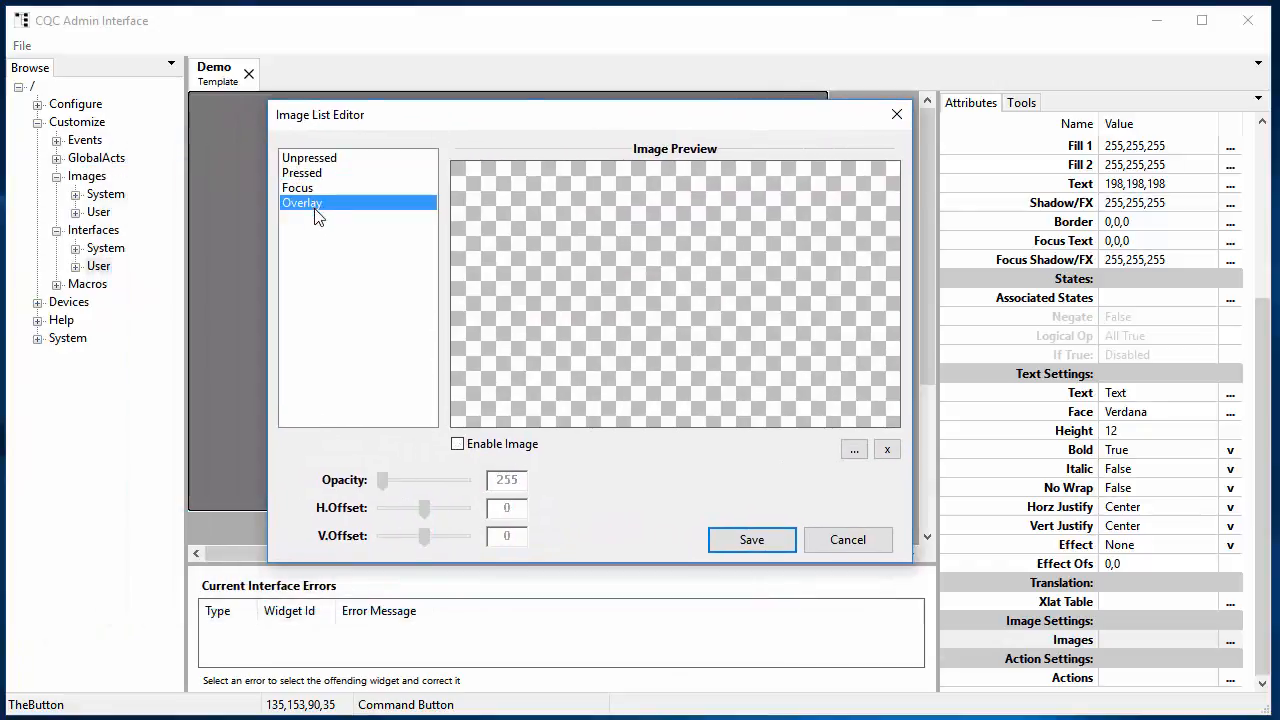
{"action": "left_click", "coordinate": [318, 188]}
{"action": "left_click", "coordinate": [320, 173]}
{"action": "left_click", "coordinate": [326, 158]}
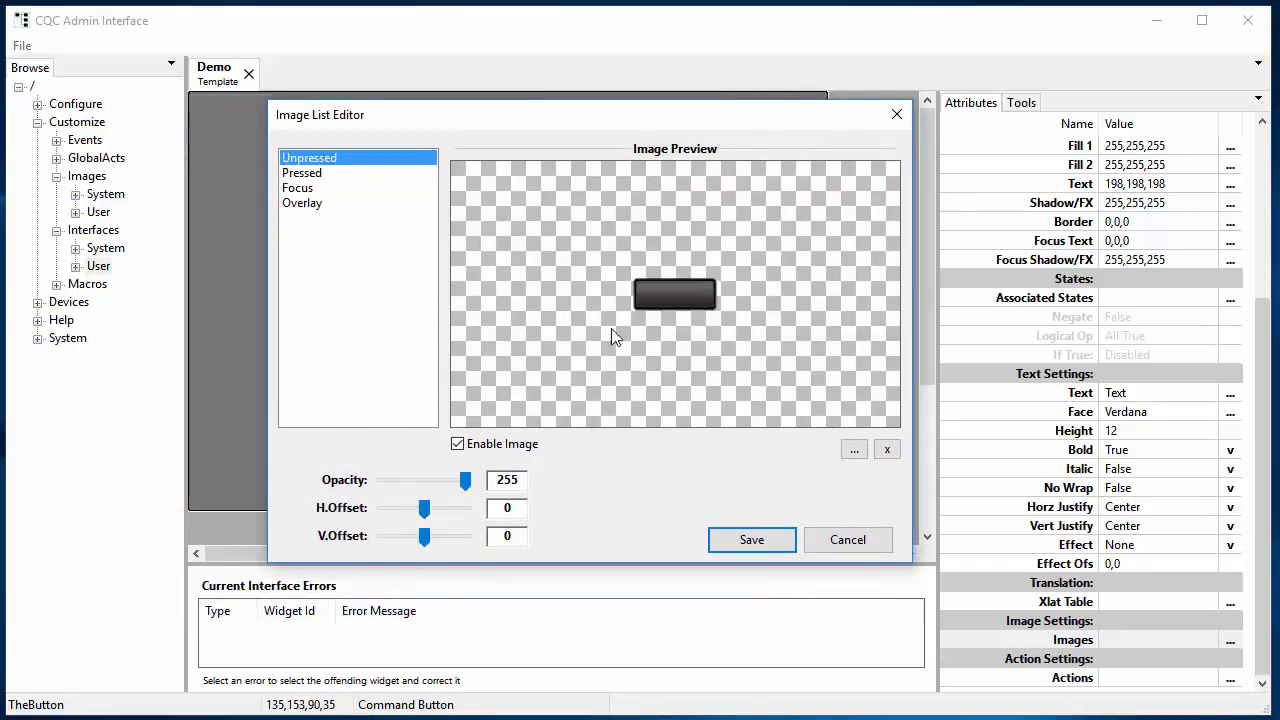
{"action": "left_click", "coordinate": [838, 545]}
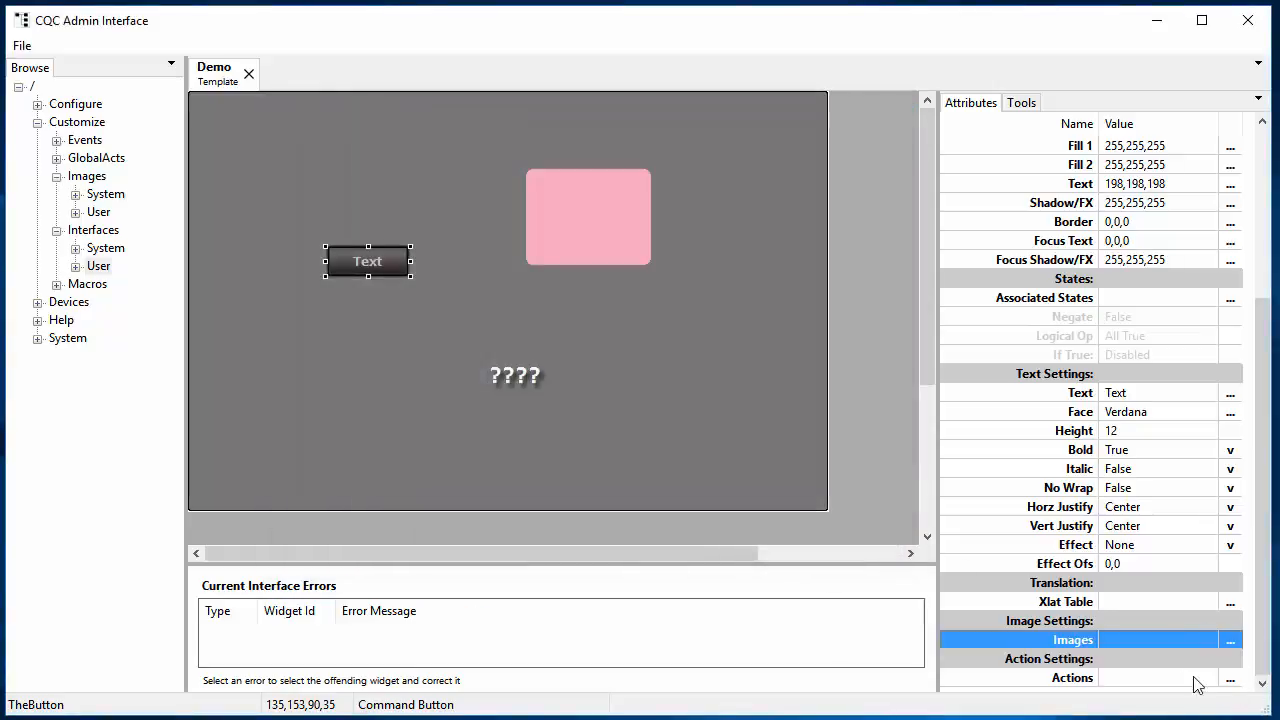
- Examine the Text button's Xlat Table translation editor and cancel it without changes
{"action": "left_click", "coordinate": [1169, 679]}
{"action": "left_click", "coordinate": [1149, 602]}
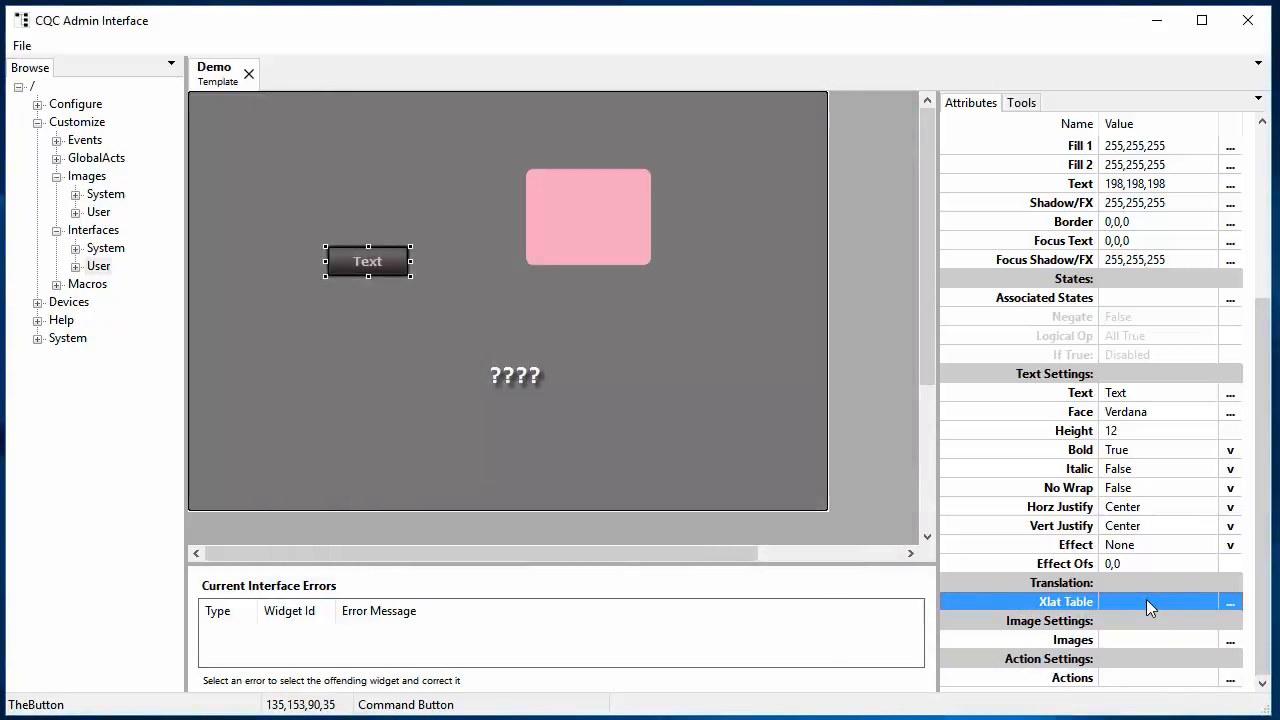
{"action": "left_click", "coordinate": [1230, 602]}
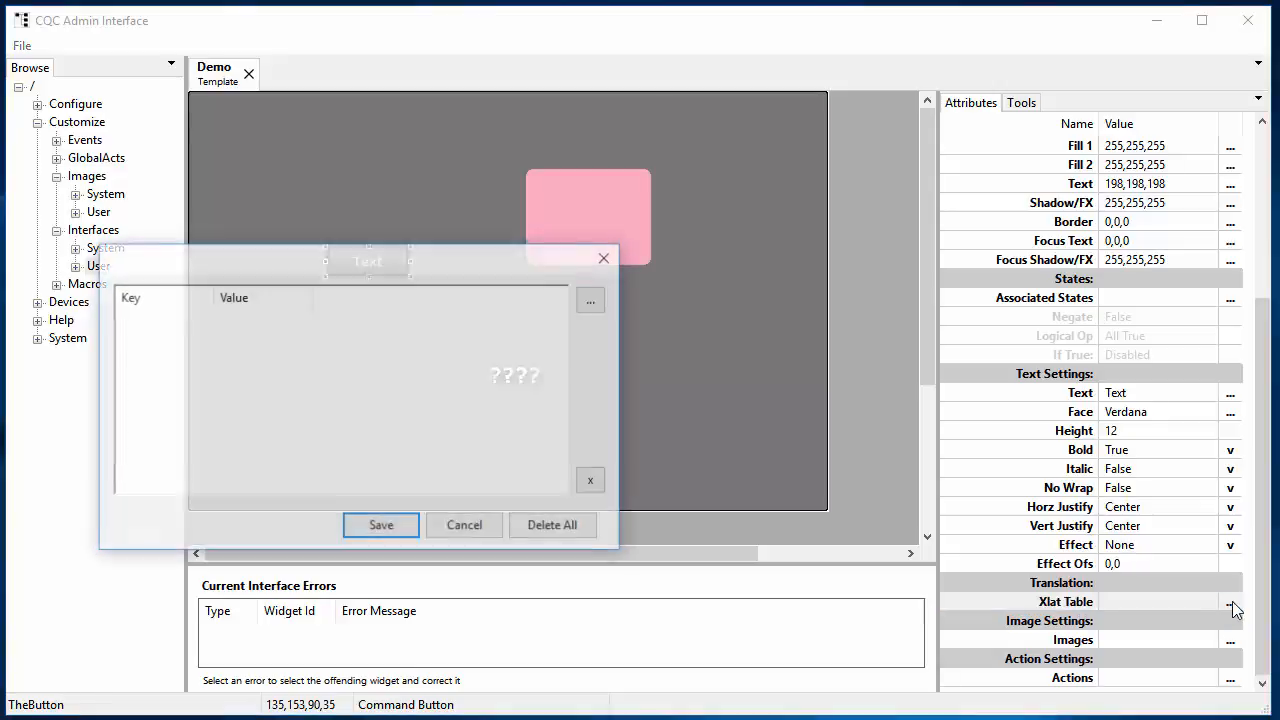
{"action": "left_click_drag", "start_coordinate": [408, 282], "coordinate": [577, 203]}
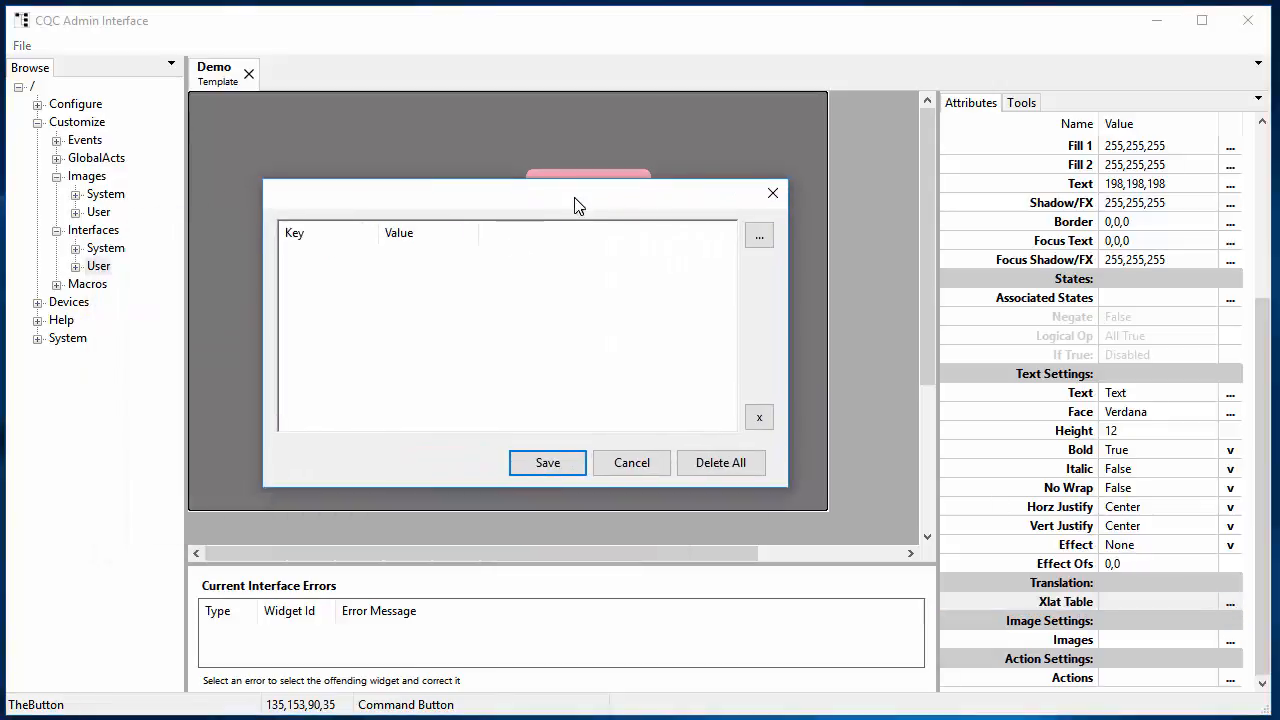
{"action": "left_click", "coordinate": [640, 458]}
- Select the template background, review the Guide and Jog Up actions in its Hot Keys editor, and cancel without changes
{"action": "left_click", "coordinate": [799, 224]}
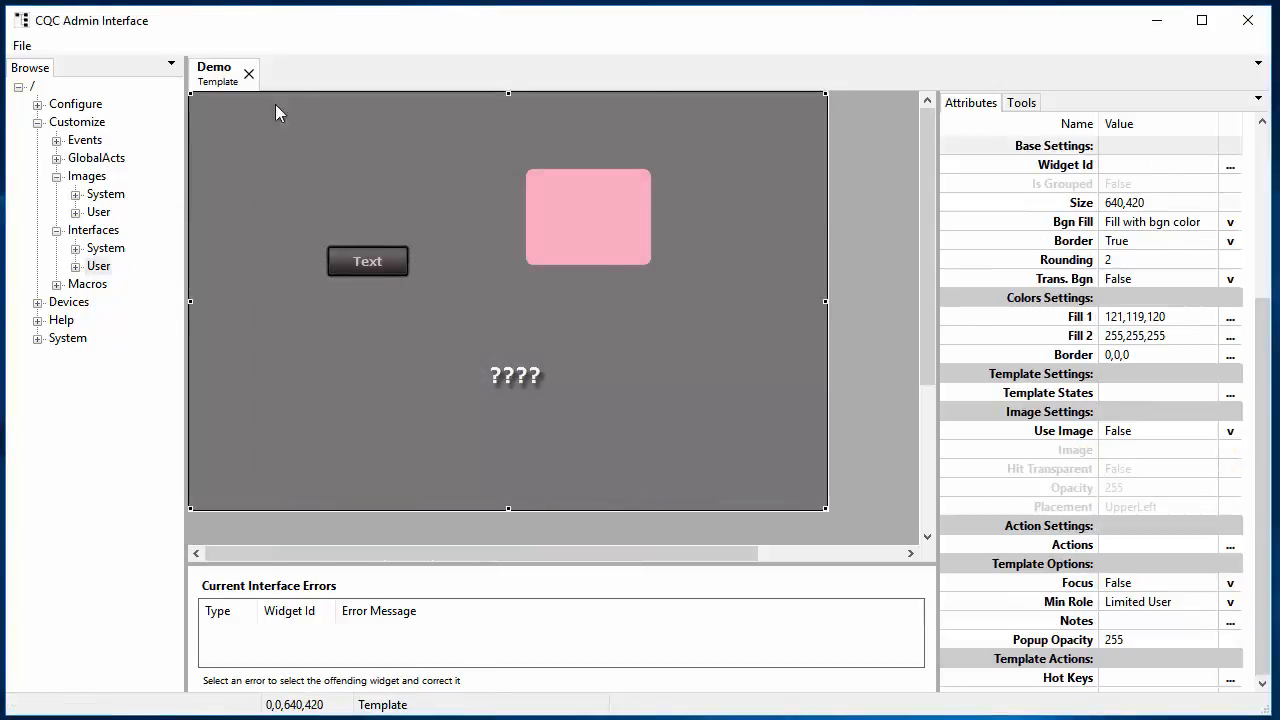
{"action": "left_click_drag", "start_coordinate": [1265, 267], "coordinate": [1264, 402]}
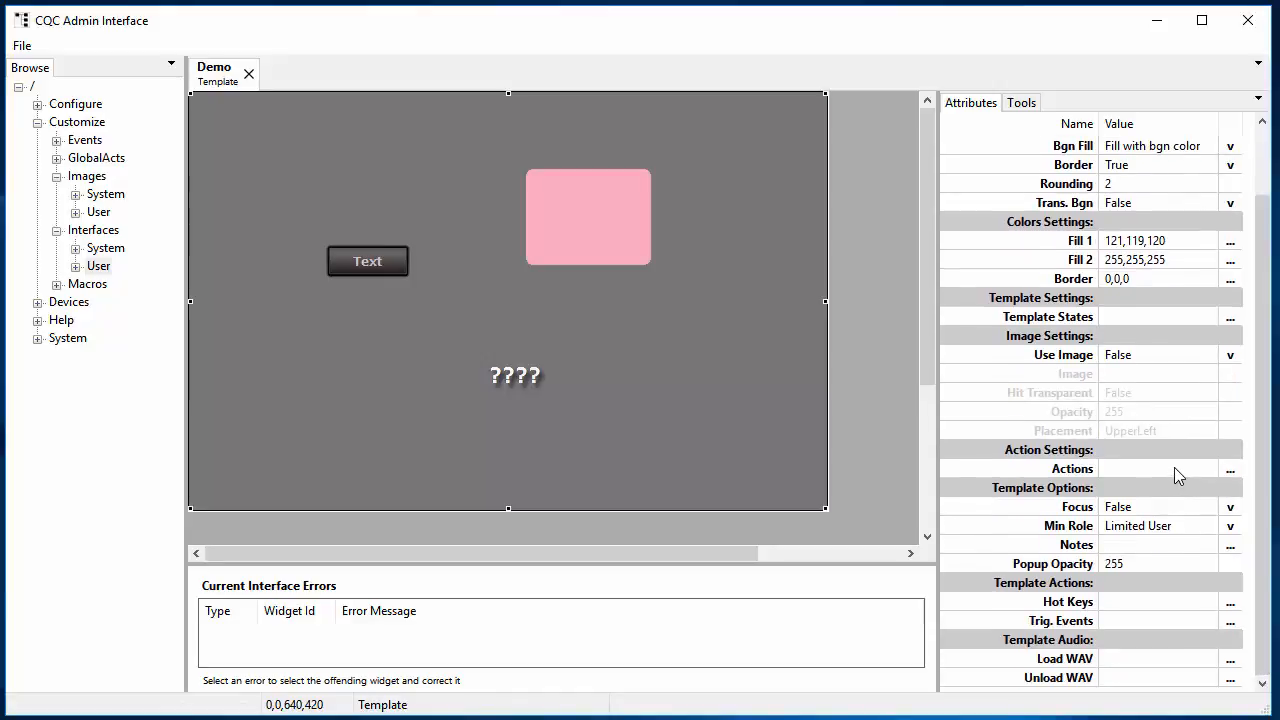
{"action": "left_click", "coordinate": [1140, 602]}
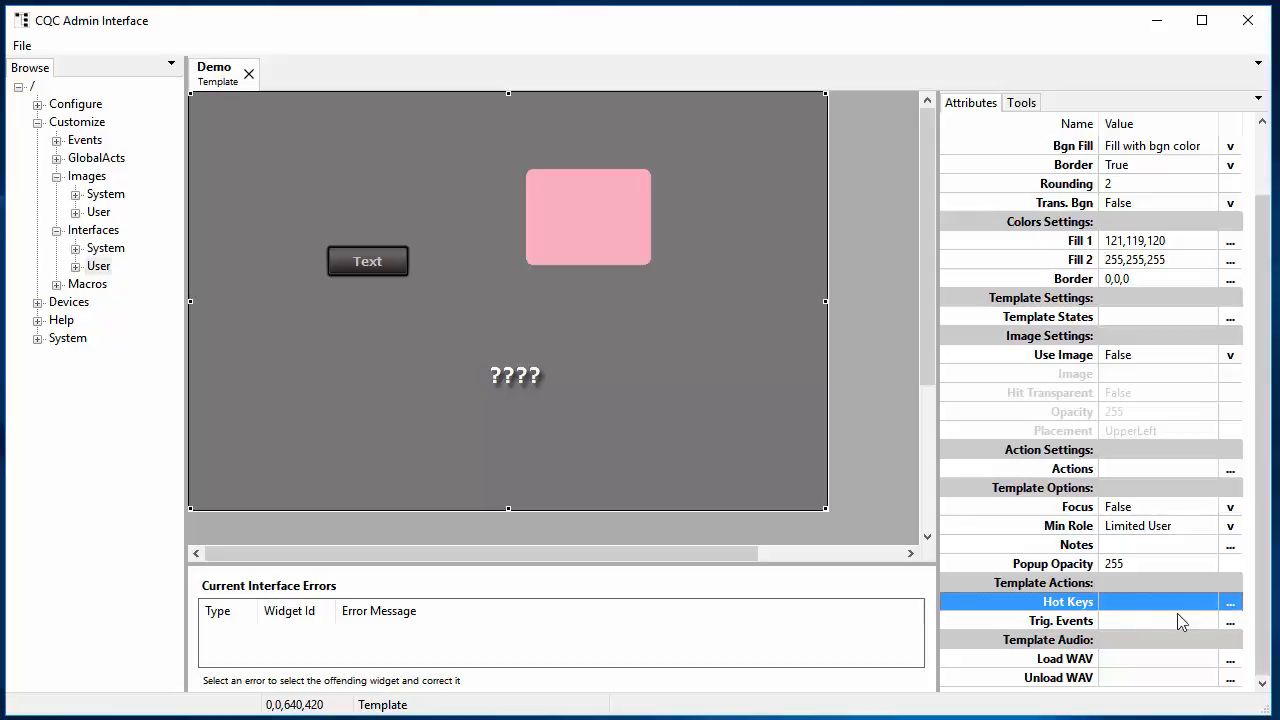
{"action": "left_click", "coordinate": [1230, 604]}
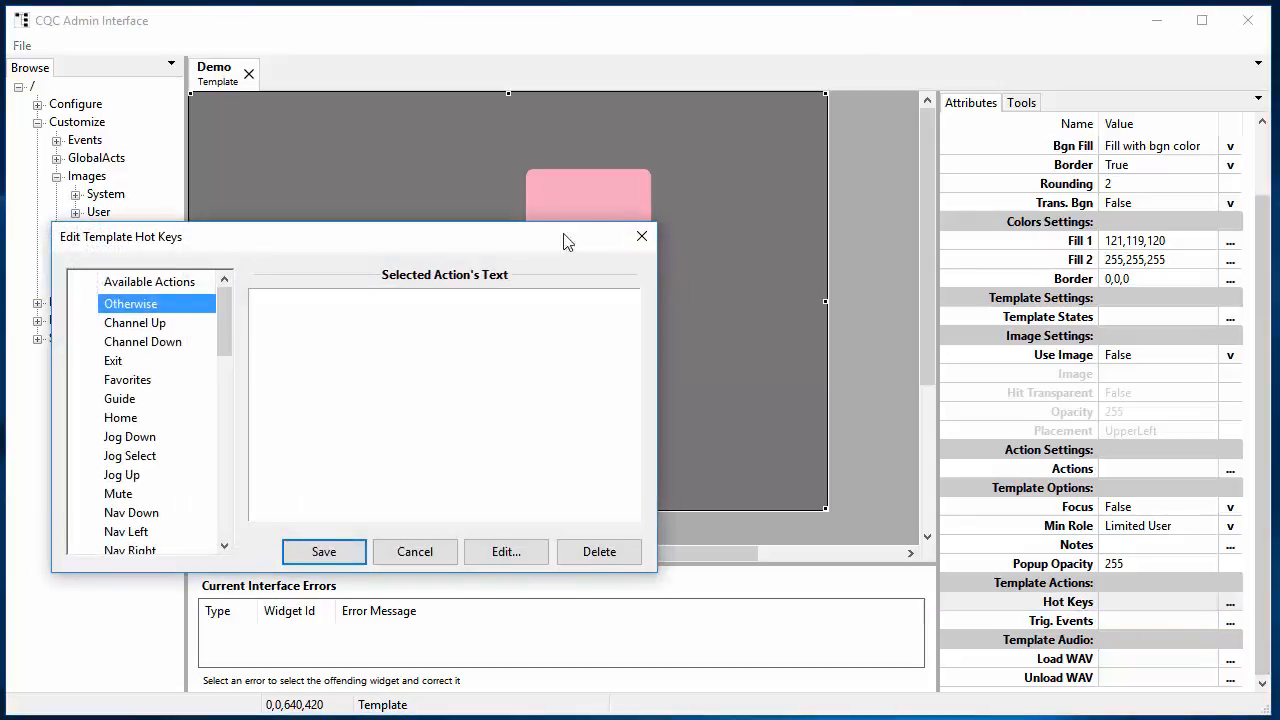
{"action": "left_click_drag", "start_coordinate": [556, 237], "coordinate": [843, 152]}
{"action": "left_click", "coordinate": [420, 318]}
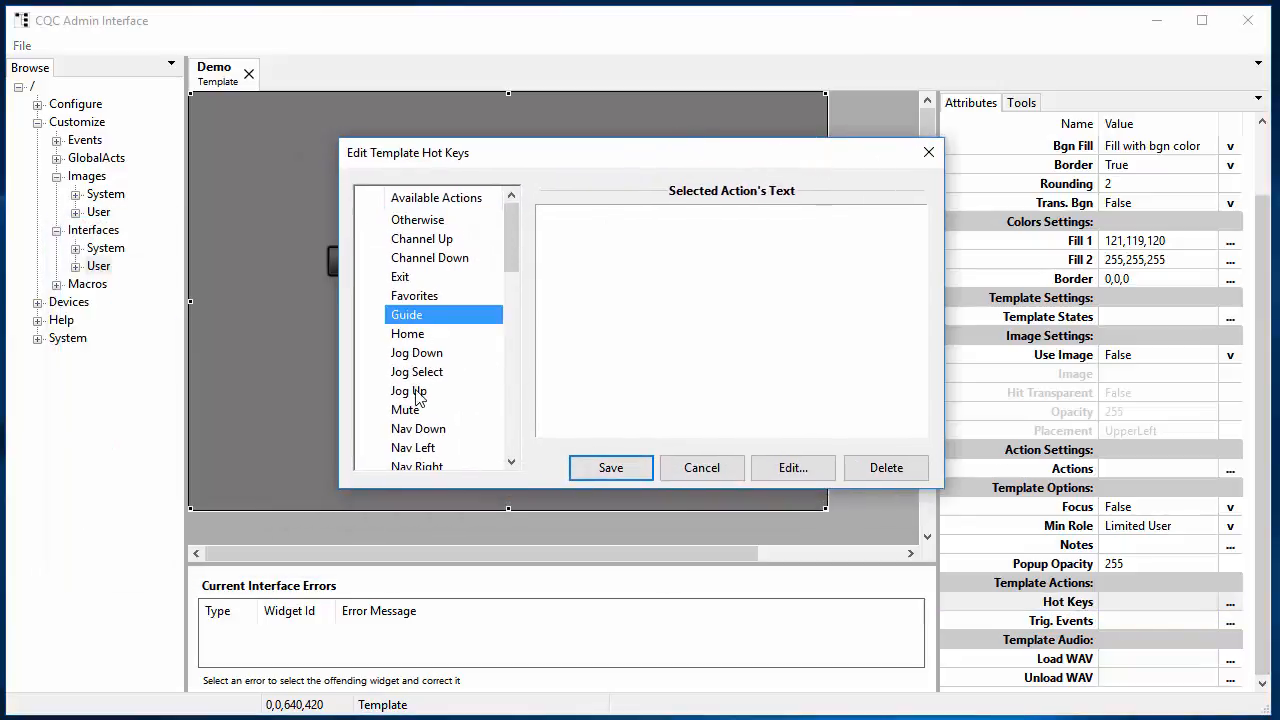
{"action": "left_click", "coordinate": [418, 393]}
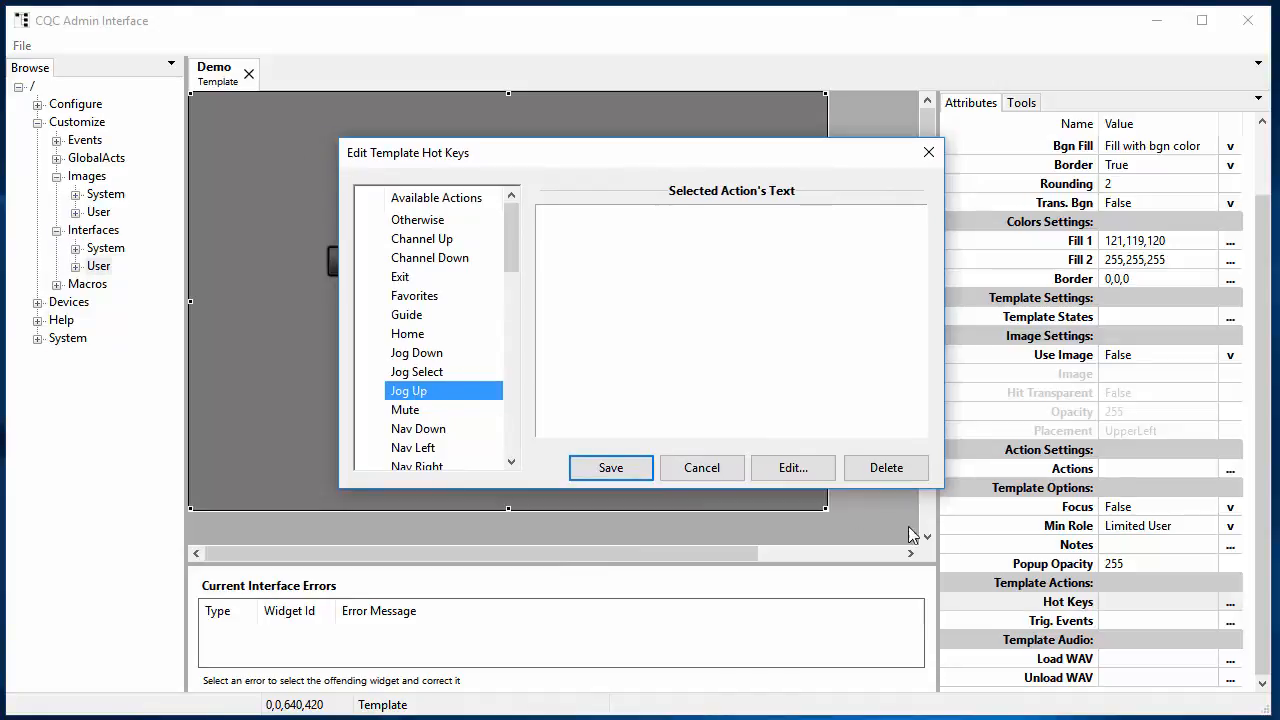
{"action": "left_click_drag", "start_coordinate": [941, 487], "coordinate": [995, 548]}
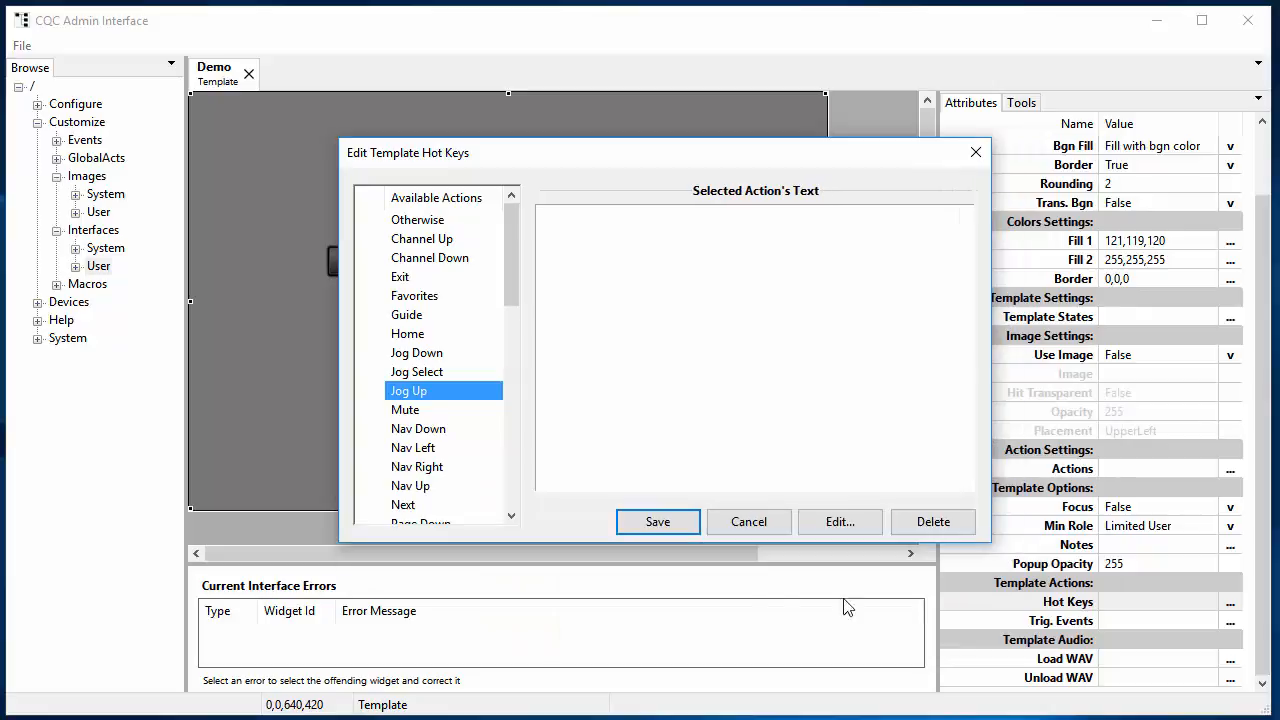
{"action": "left_click", "coordinate": [742, 529]}
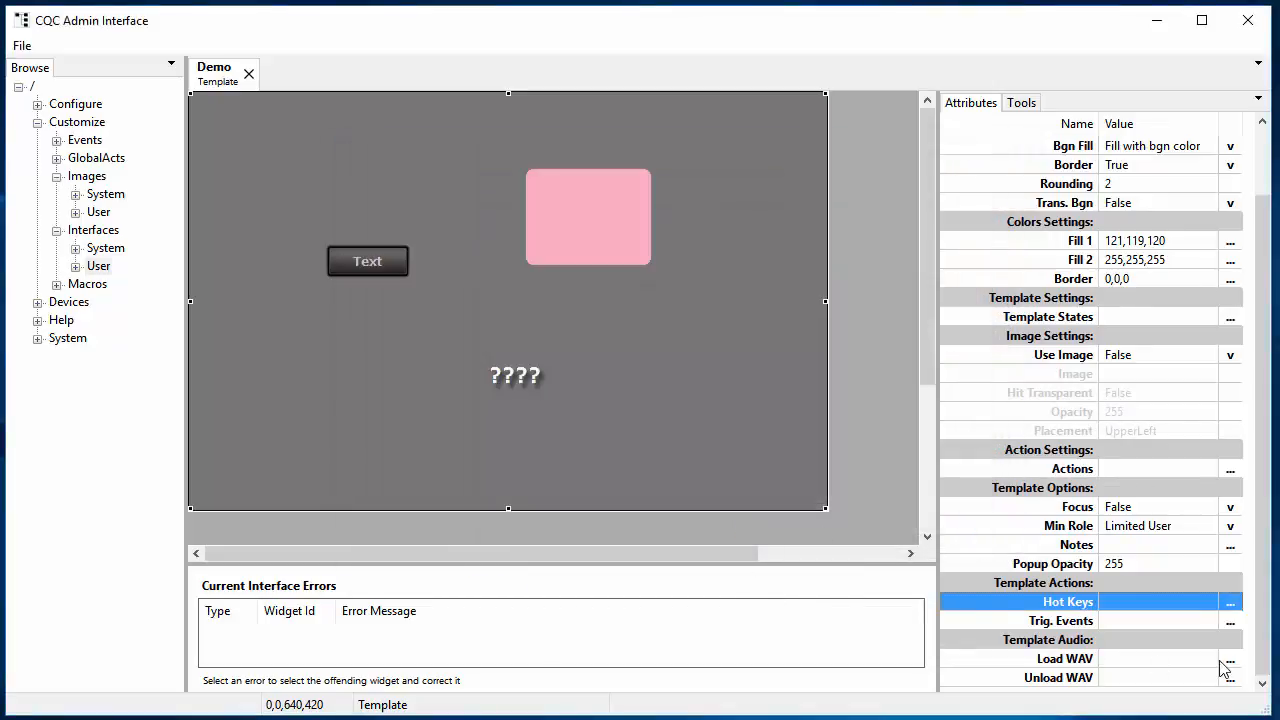